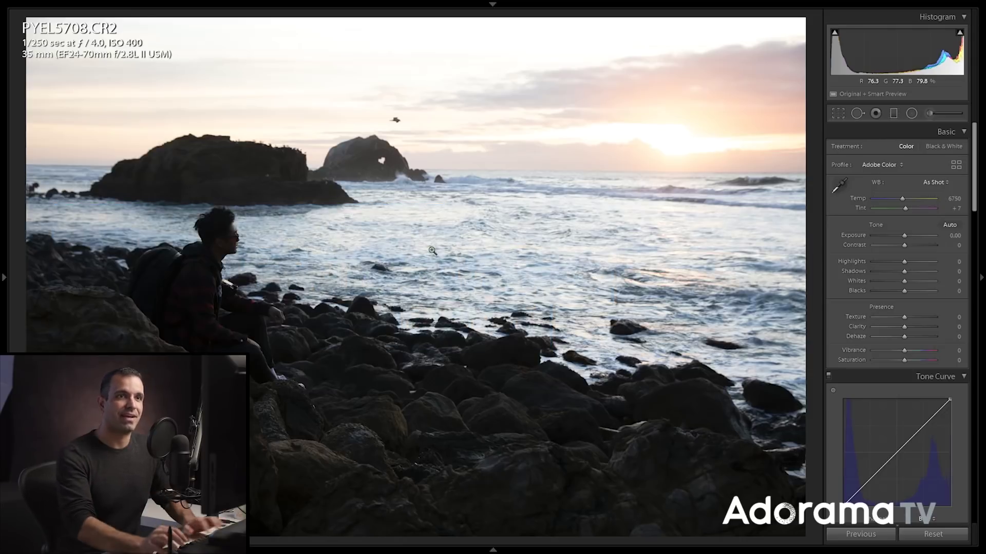
Step: Collapse the Basic adjustments and set the tone curve to the RGB channel in its editable point-curve view
click(963, 132)
click(930, 290)
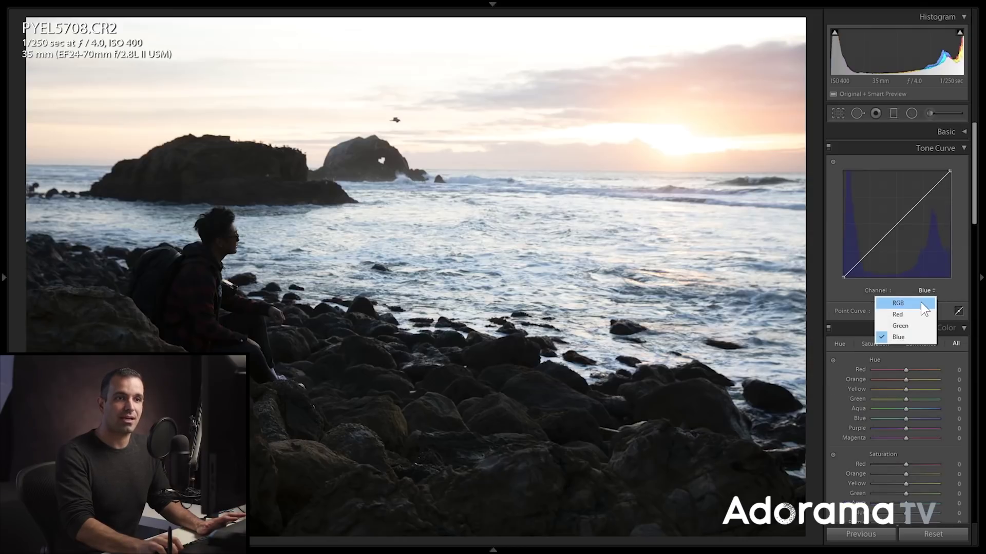
click(919, 302)
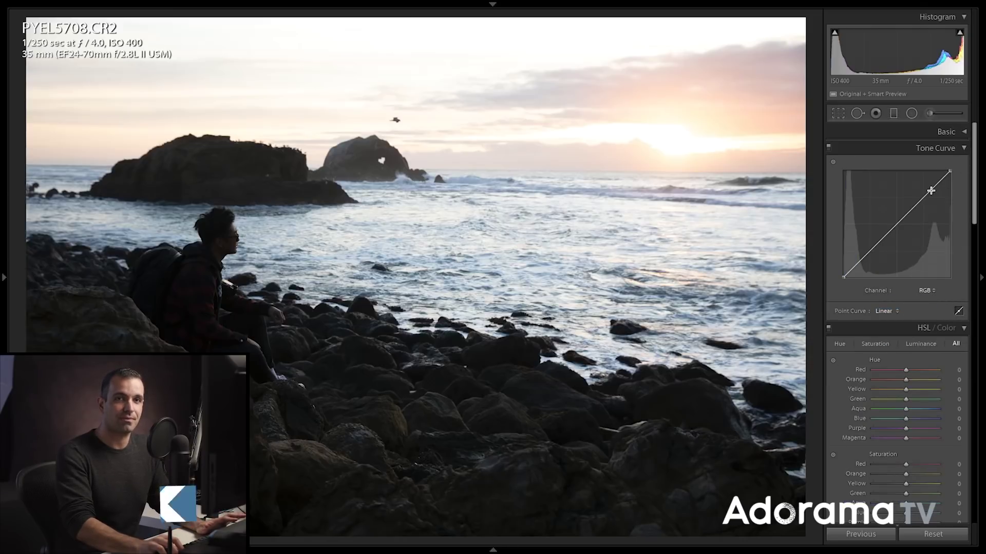
click(959, 310)
click(959, 354)
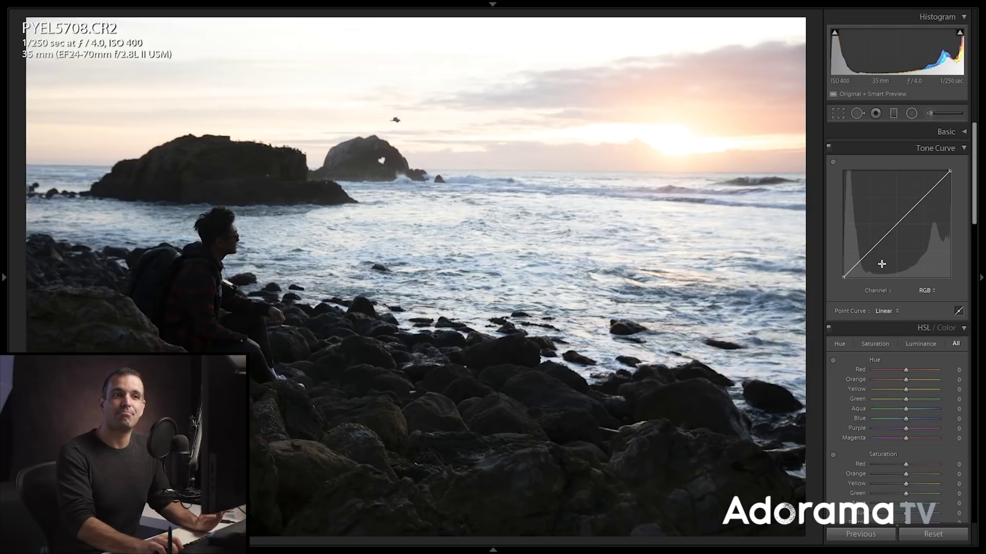
drag(867, 250, 867, 235)
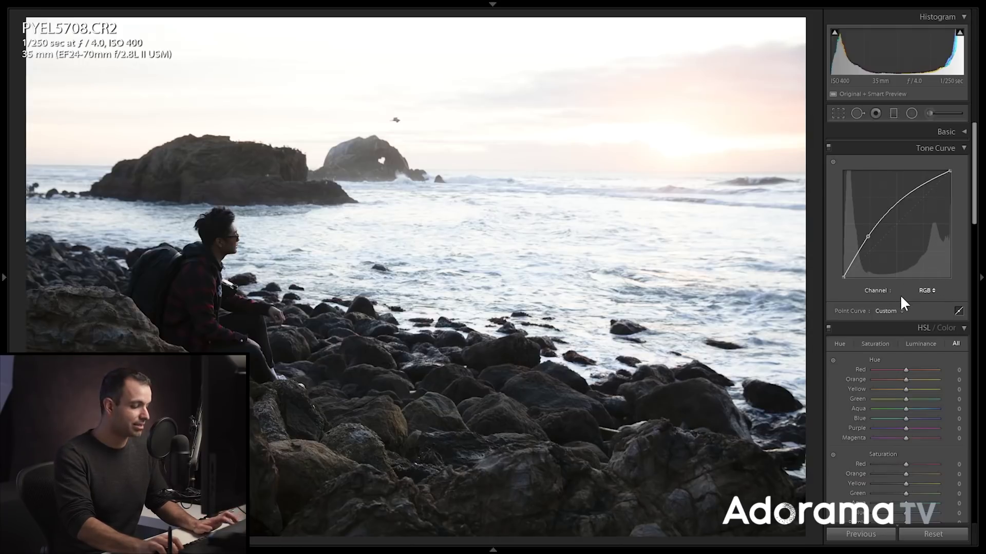
key(shift)
double_click(876, 263)
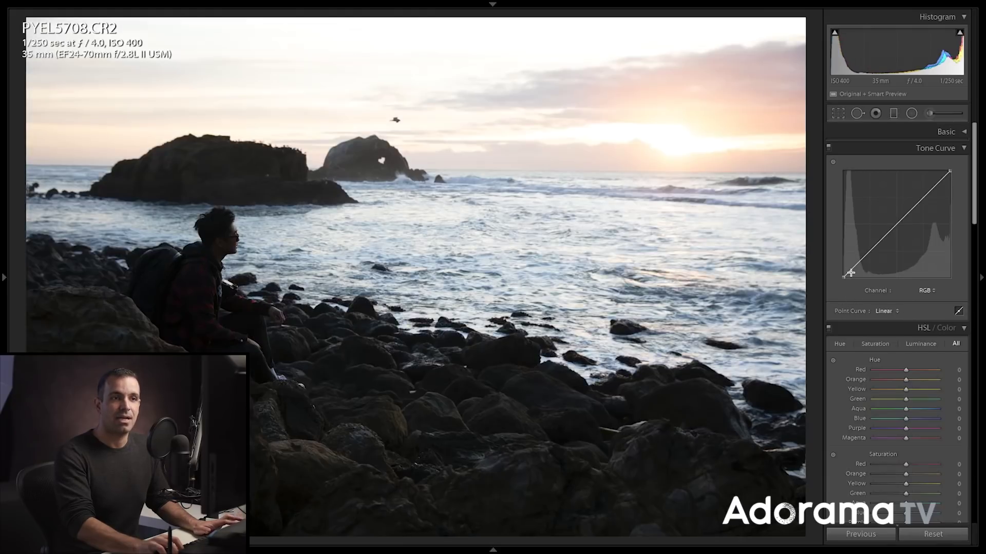
Step: Lift the shadows with a low point on the RGB curve and hold back the highlights with a point at 68.2 / 73.3 %
click(853, 266)
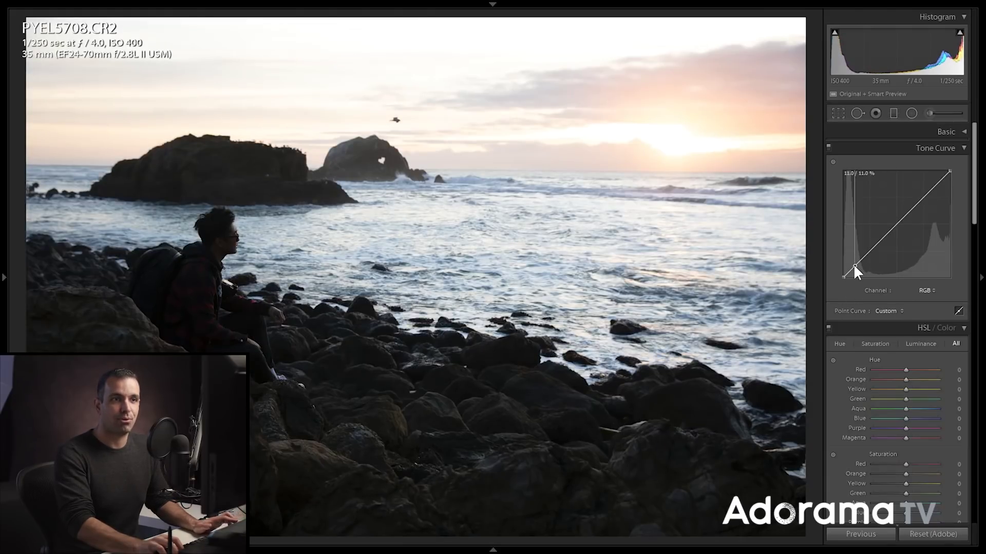
drag(854, 265, 853, 261)
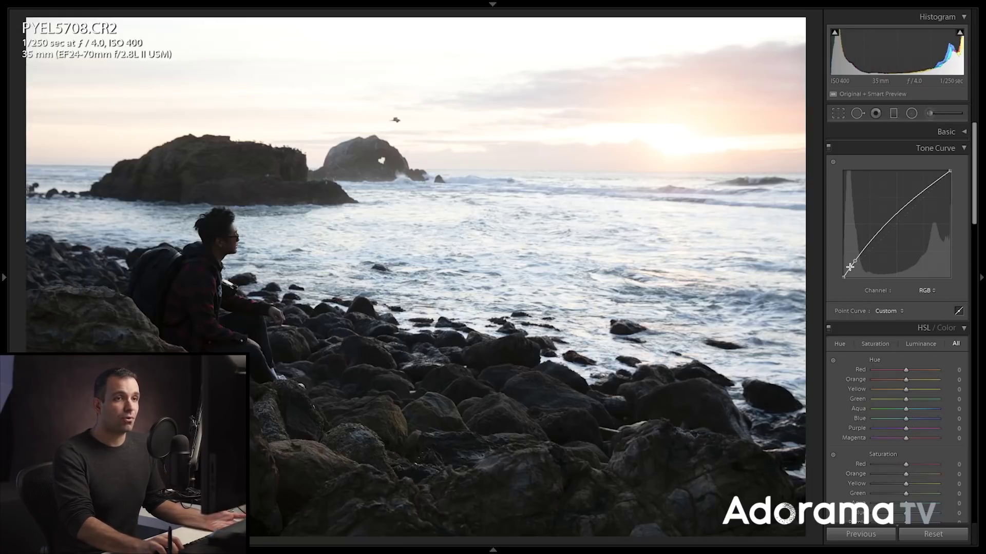
drag(853, 264, 851, 259)
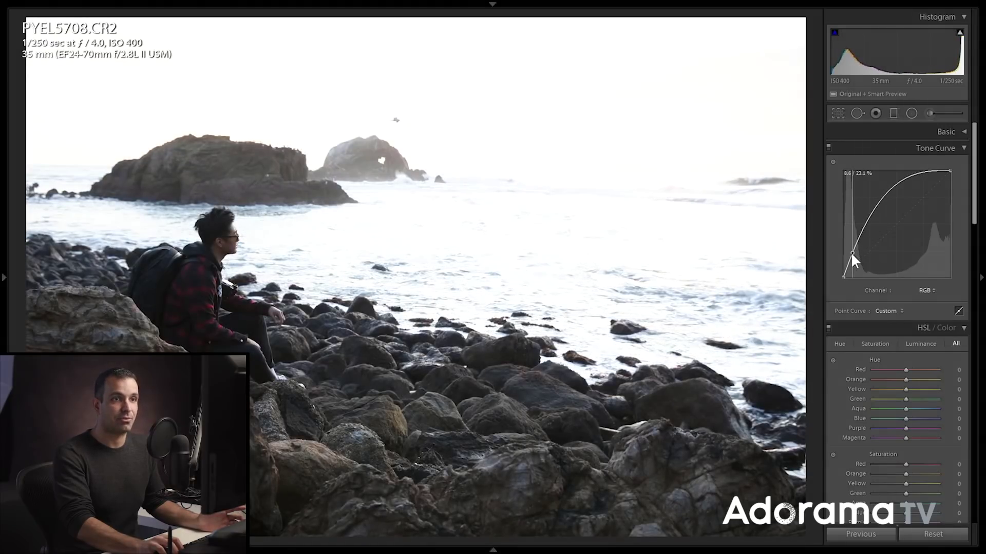
drag(851, 253, 854, 254)
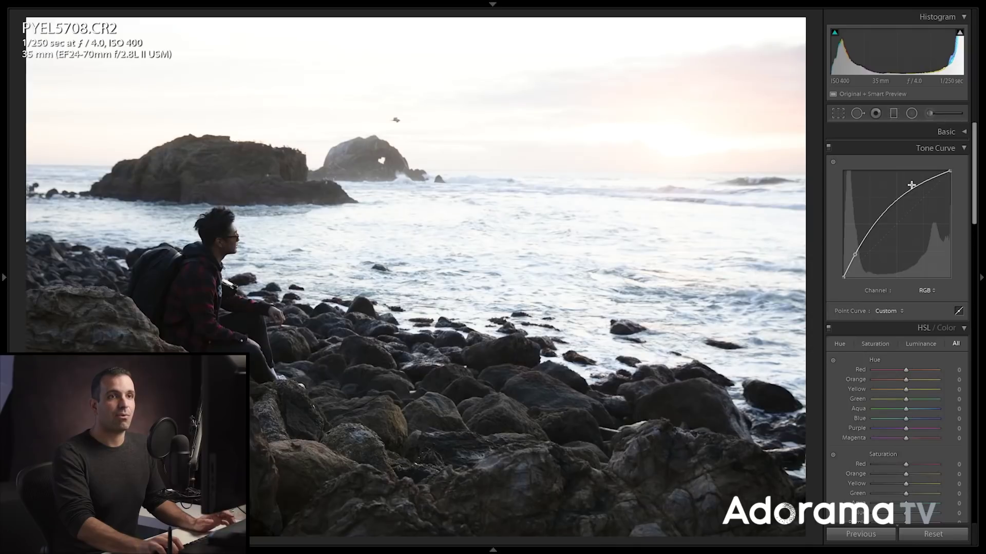
drag(924, 181, 932, 220)
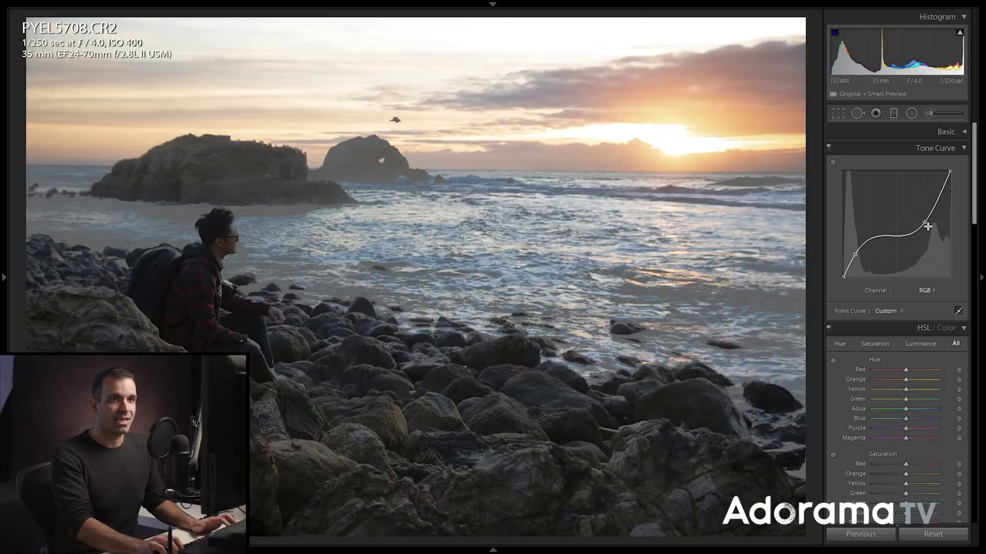
drag(927, 221, 916, 196)
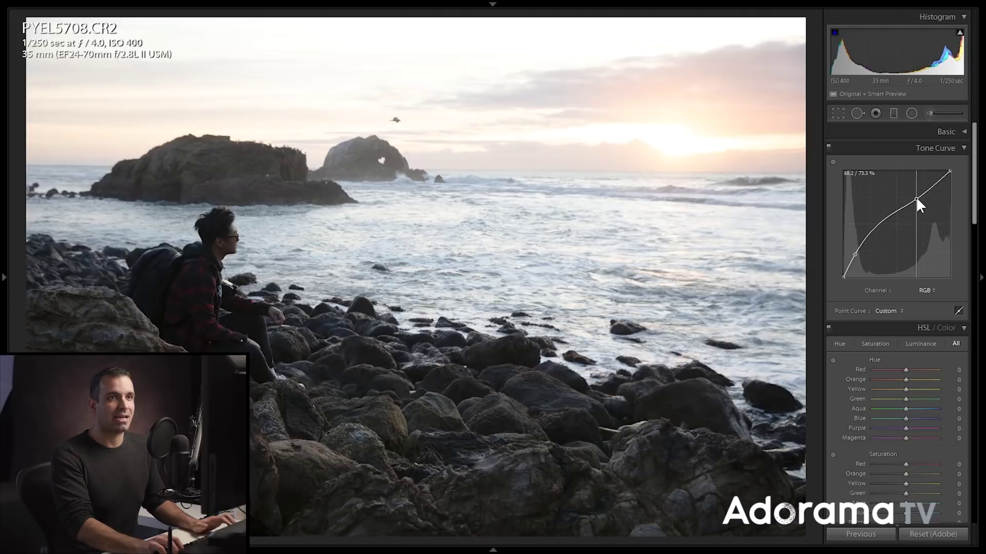
click(937, 132)
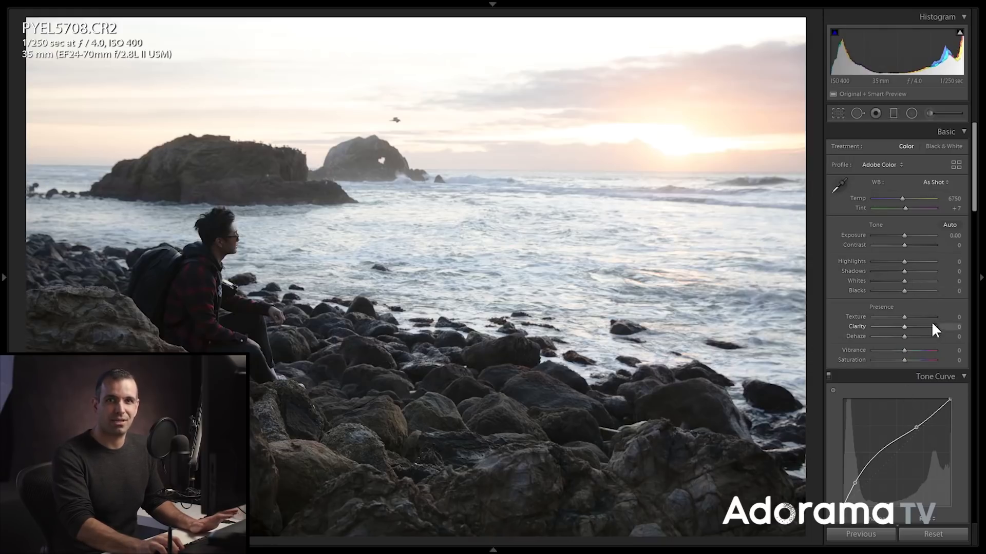
mouse_move(912, 266)
mouse_down()
mouse_move(880, 264)
mouse_move(909, 267)
mouse_move(894, 267)
mouse_up()
double_click(893, 264)
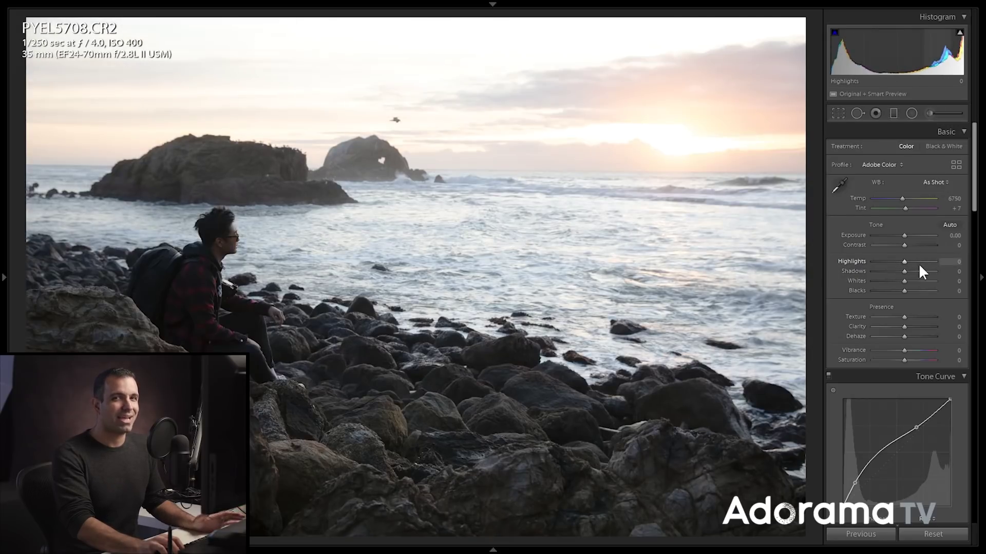
click(936, 132)
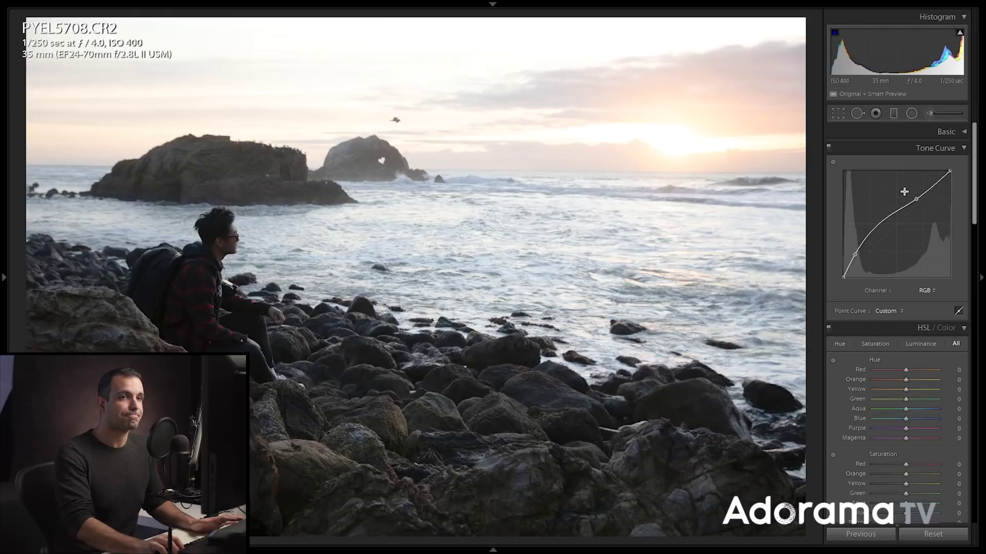
Step: Set the parametric curve's Highlights to −40, Lights to −66, Darks to +40 and Shadows to −7, with clipping warnings shown
click(957, 310)
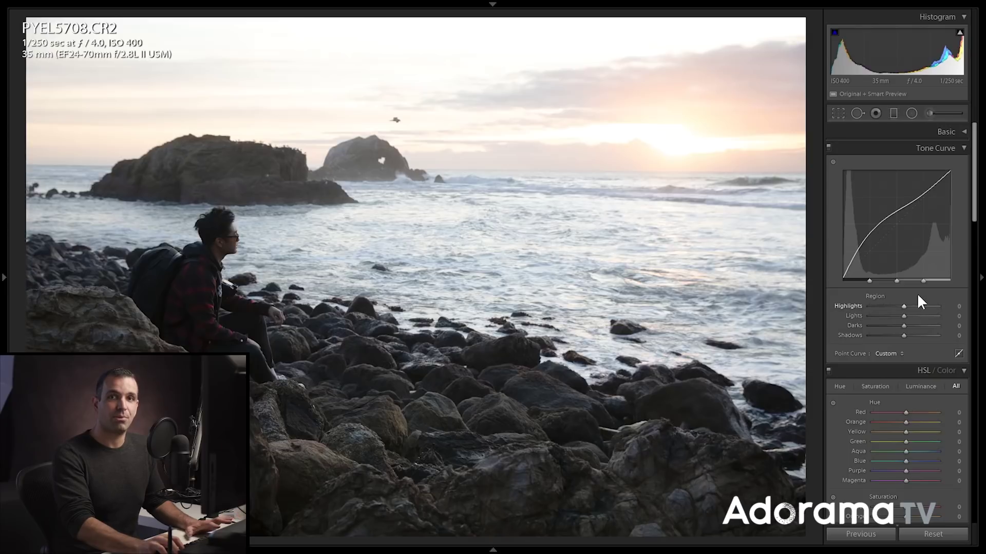
drag(904, 306, 900, 335)
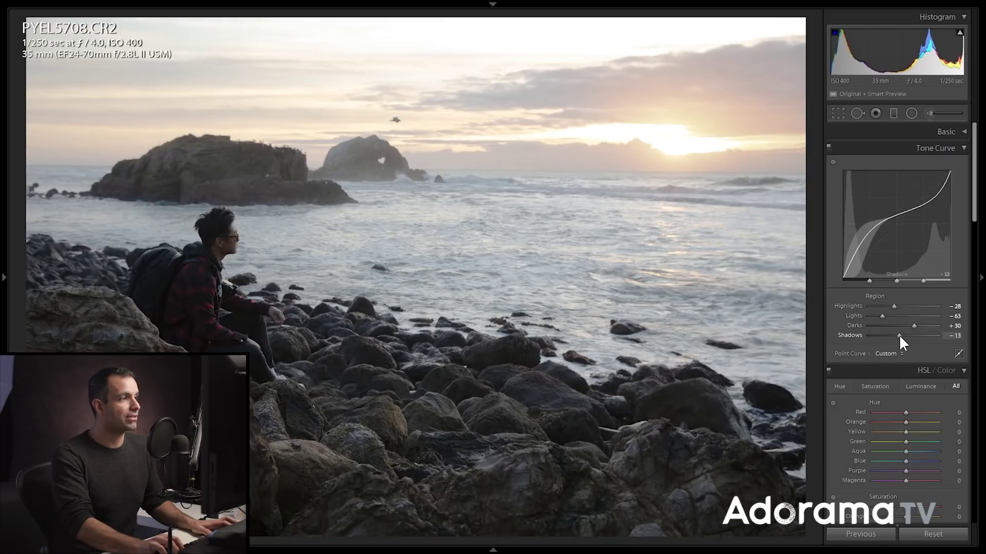
key(j)
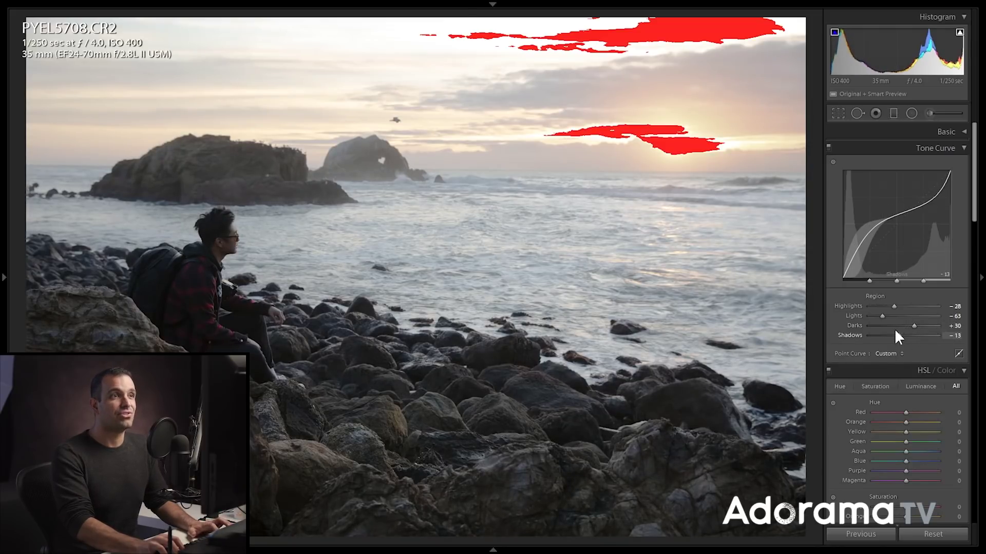
drag(892, 305, 900, 336)
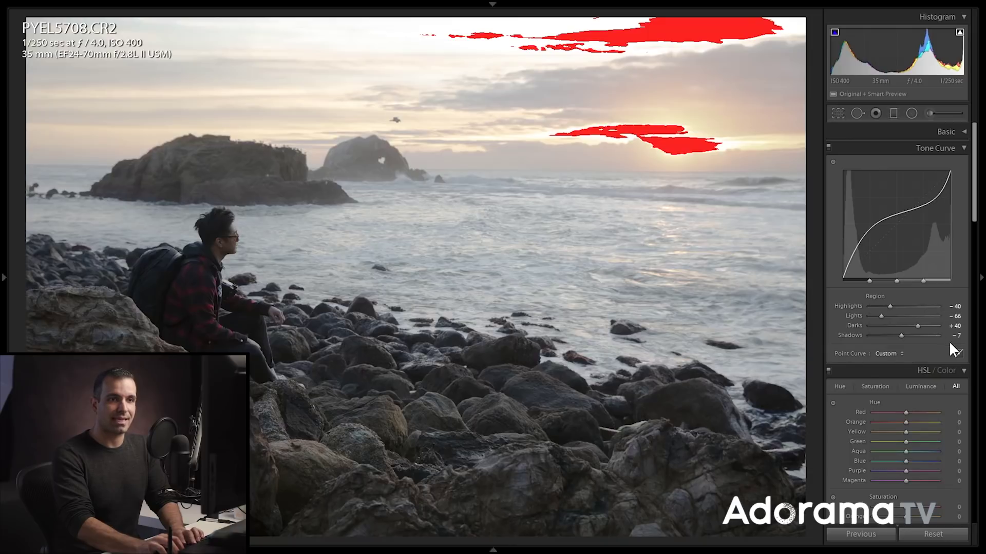
Step: Raise the RGB point curve's highlight point slightly, and return to the parametric curve with clipping warnings hidden
click(957, 352)
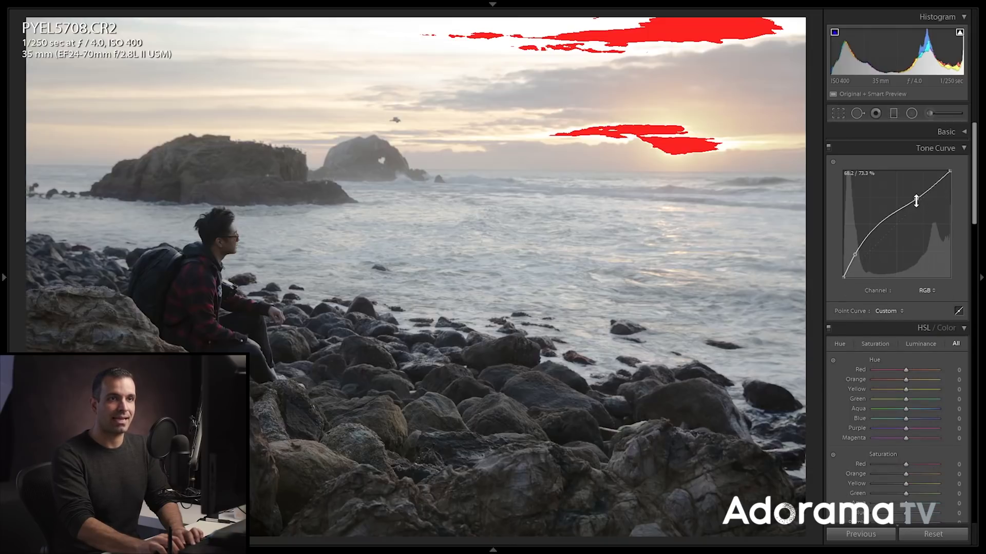
drag(915, 201, 921, 198)
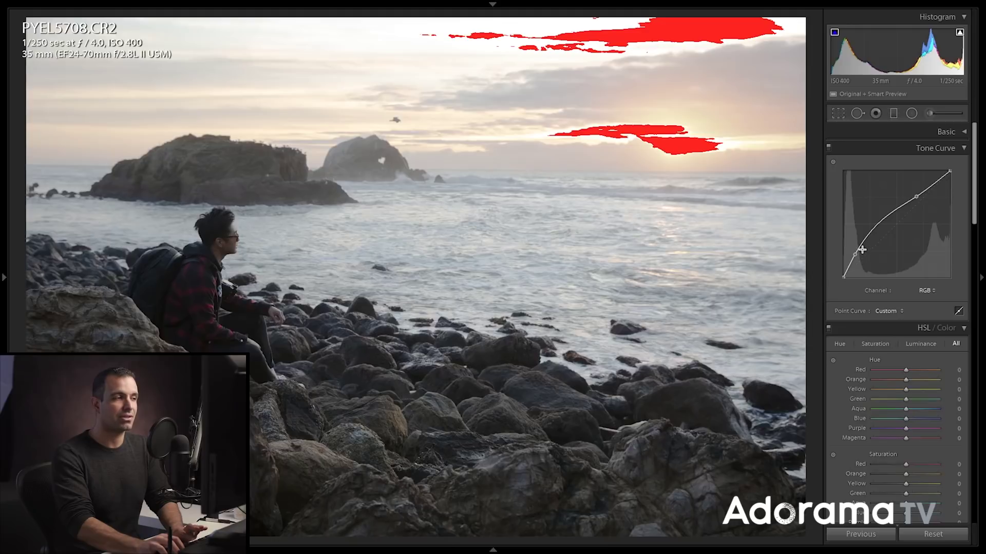
click(958, 311)
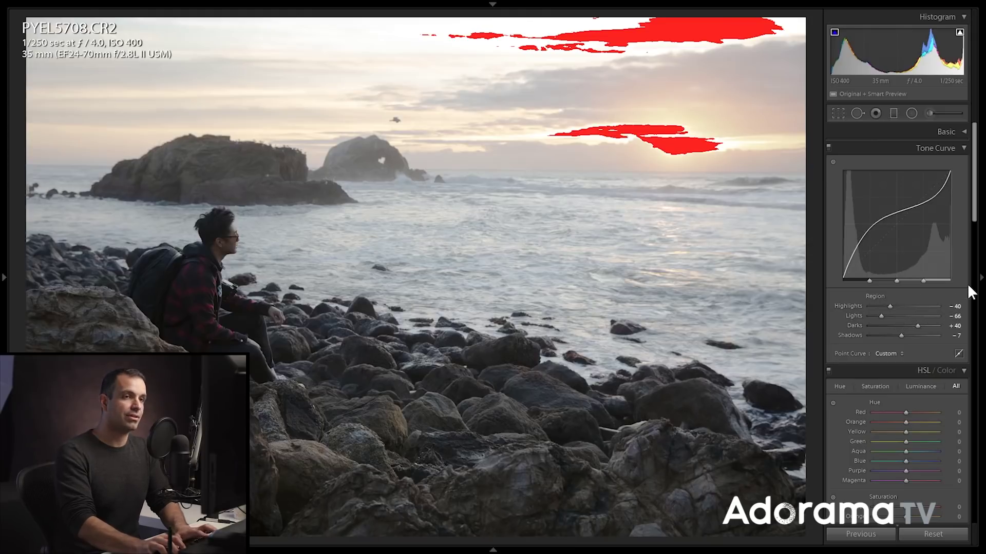
key(j)
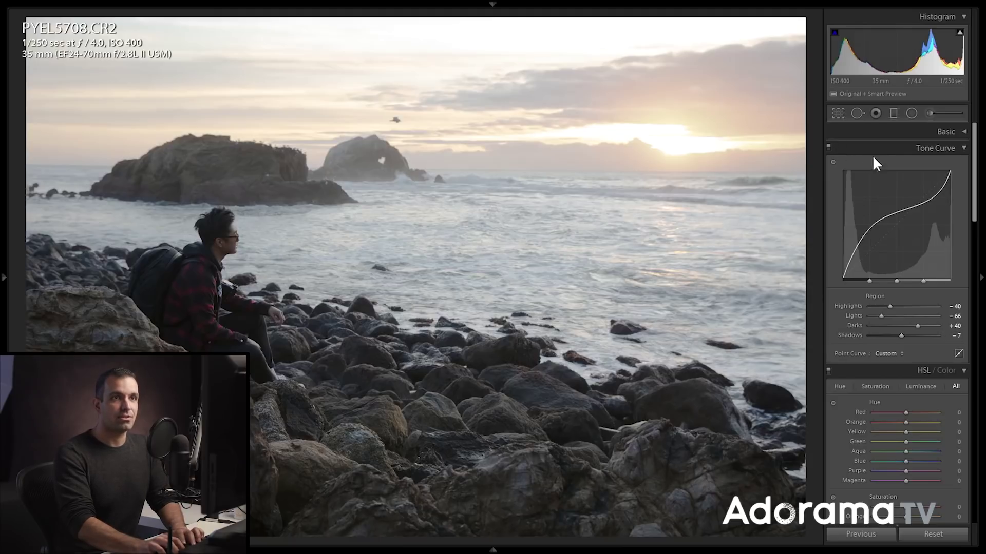
Step: Expand the Basic adjustments and compare the photo with and without the tone curve edits
click(888, 130)
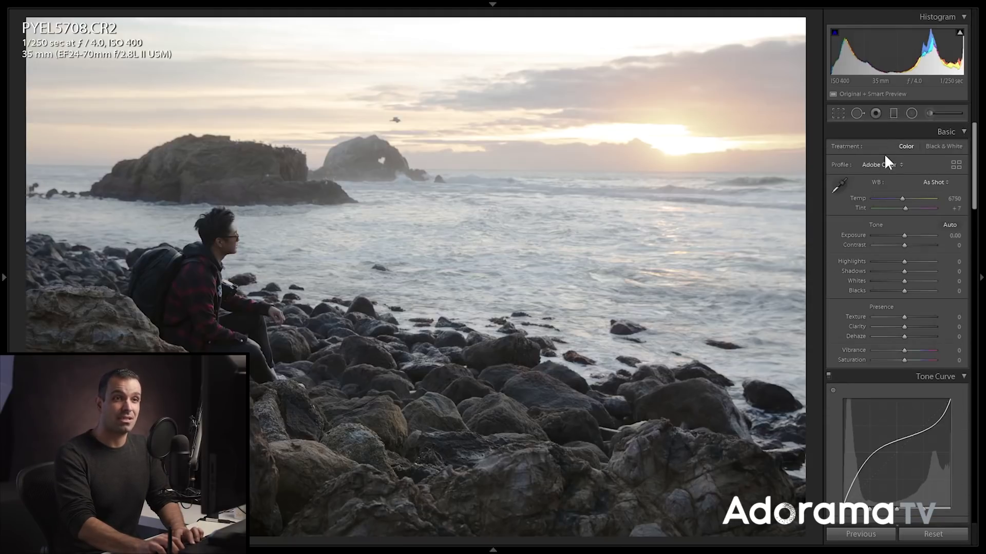
click(828, 375)
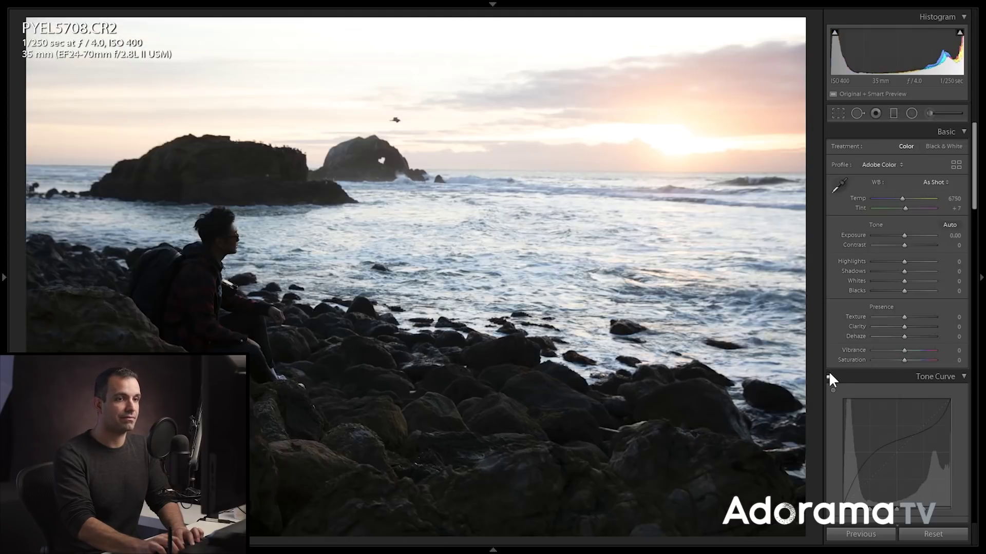
click(828, 375)
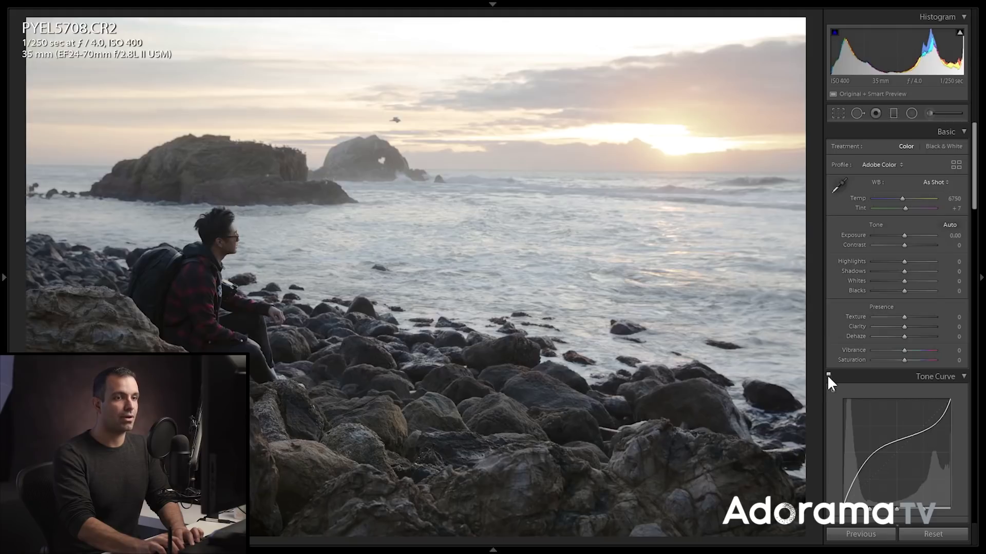
click(828, 375)
click(827, 374)
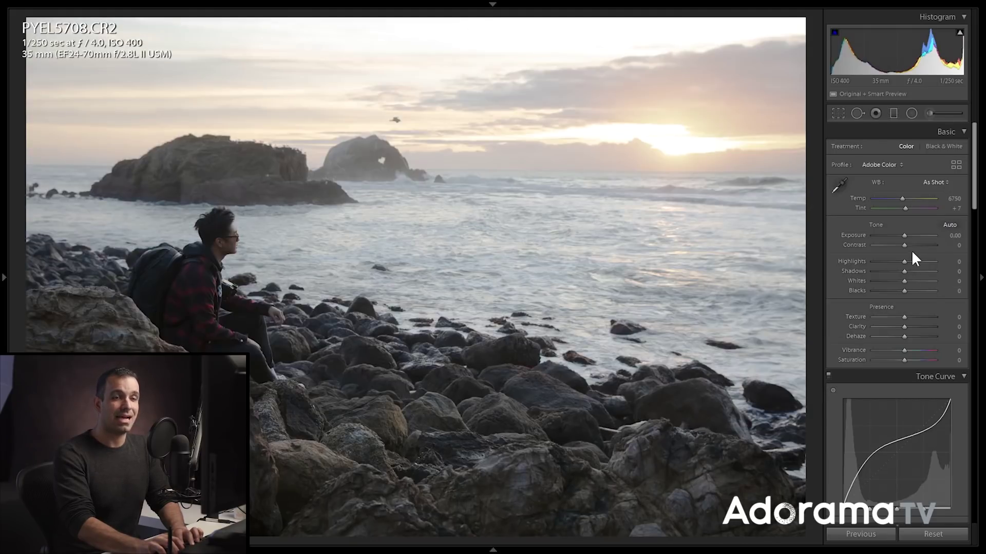
Step: Set the Basic Highlights to −10 and the Whites to +10
key(shift+Up)
key(shift+Down)
key(shift+Down)
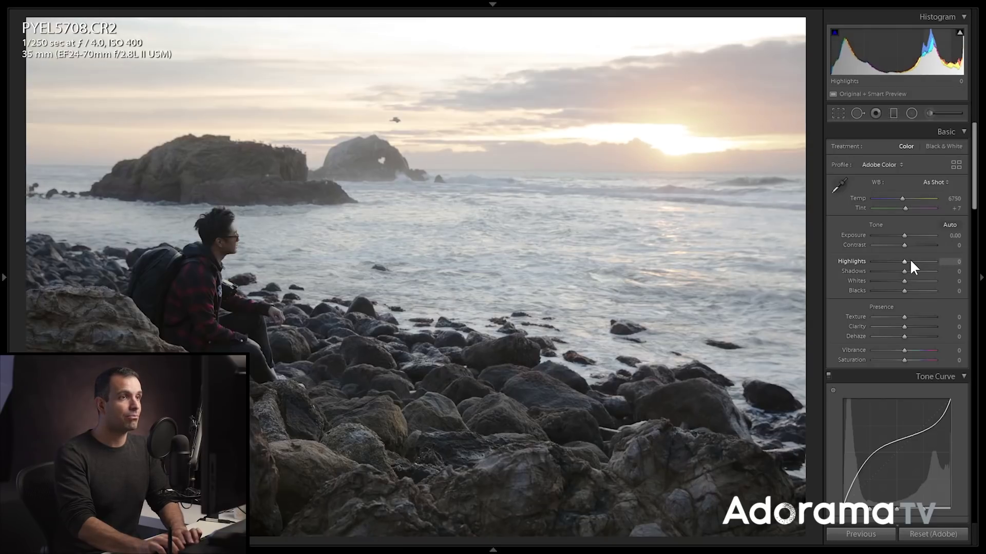
key(shift+Up)
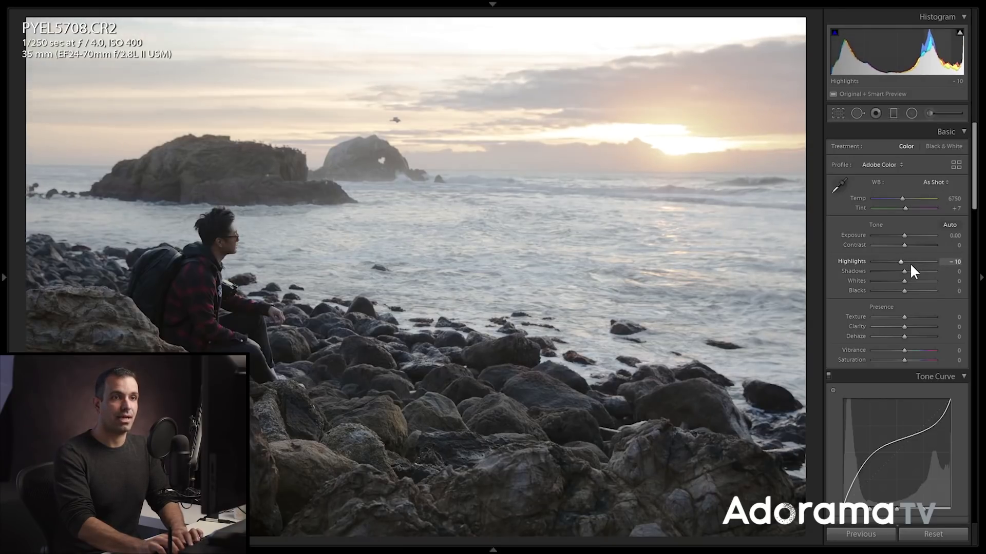
click(908, 281)
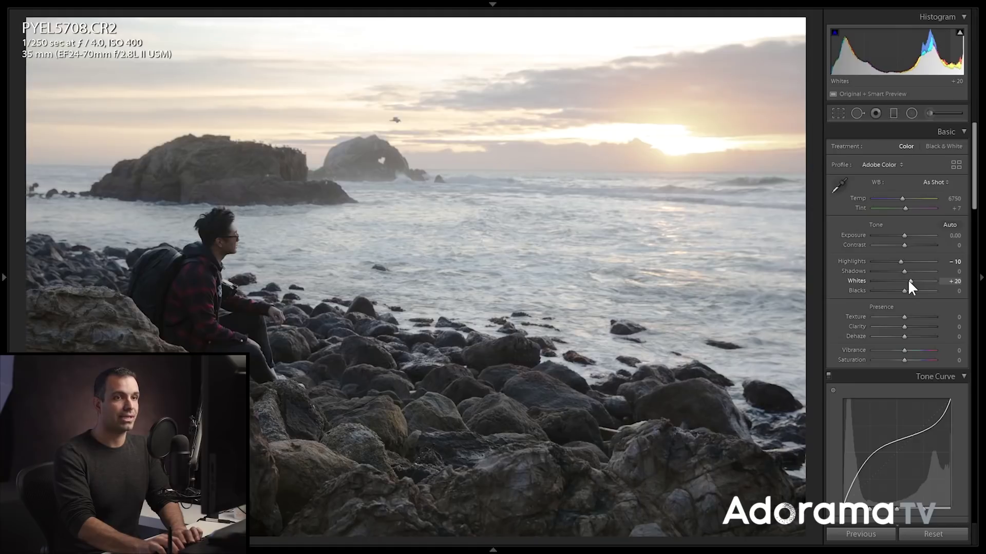
key(Down)
Step: Set the Basic Shadows to −5 and the Blacks to −5
key(Down)
key(Down)
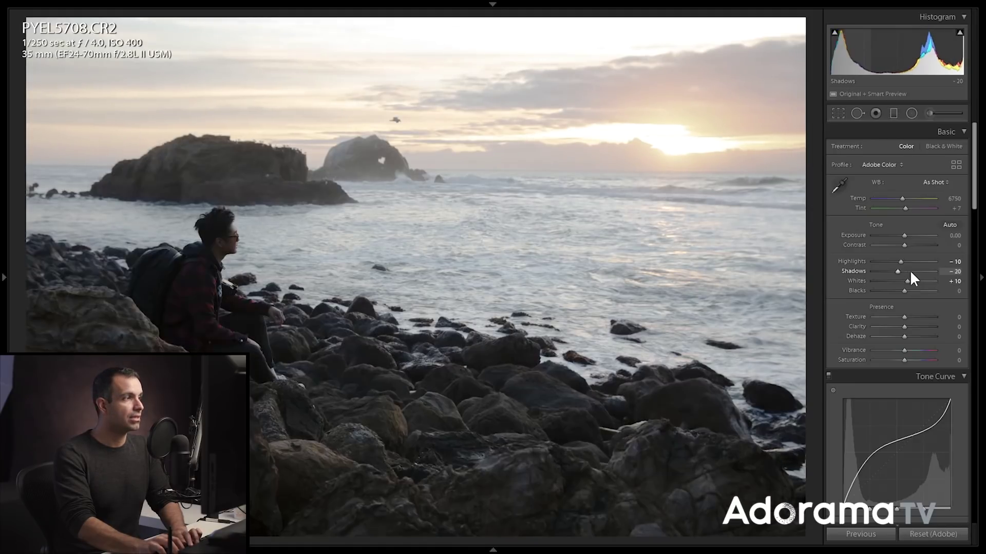
key(Up)
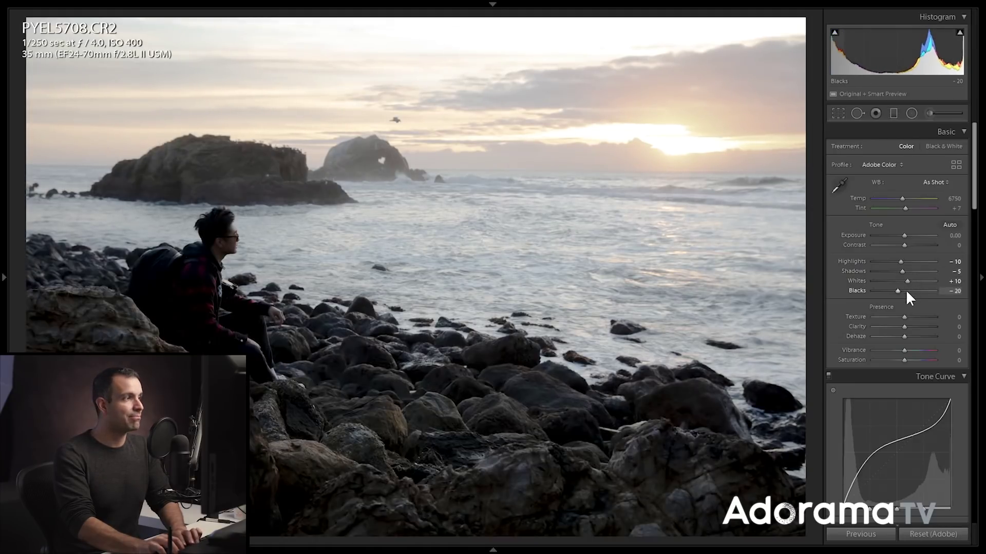
key(Down)
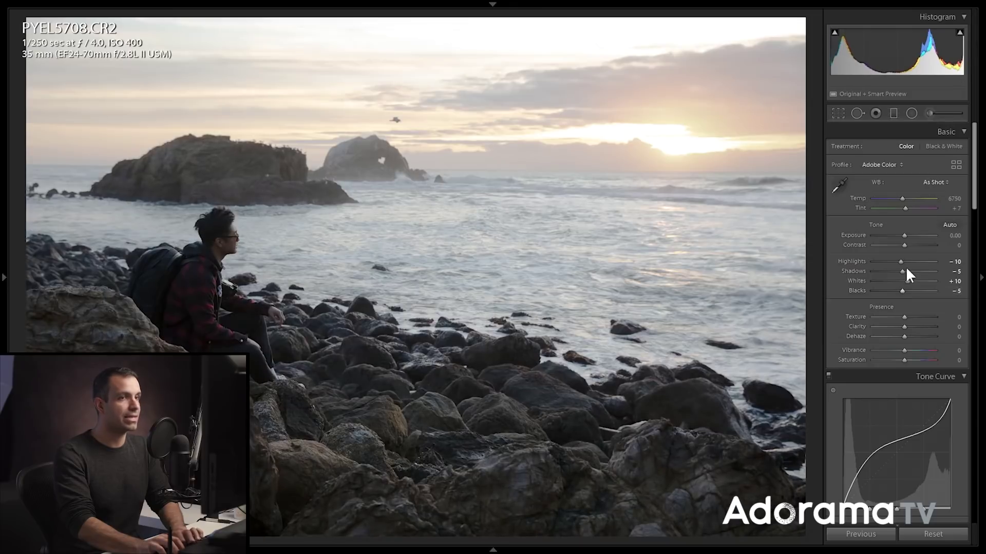
key(shift+Up)
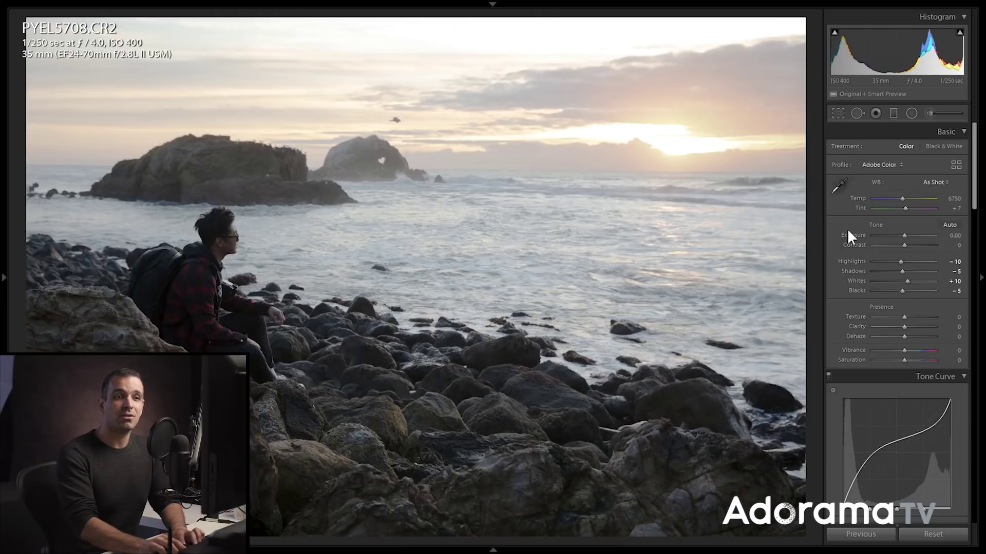
scroll(892, 378, down, 3)
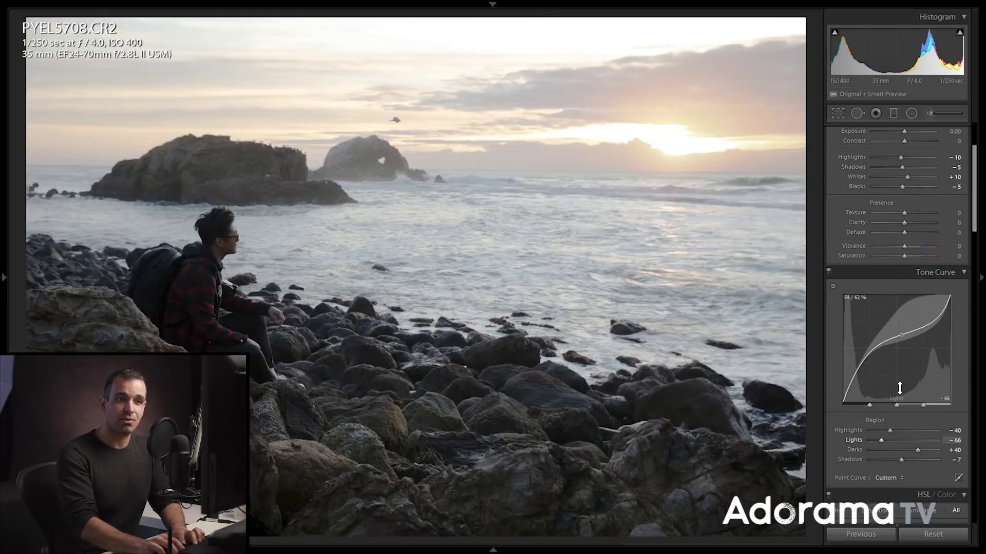
scroll(890, 302, up, 3)
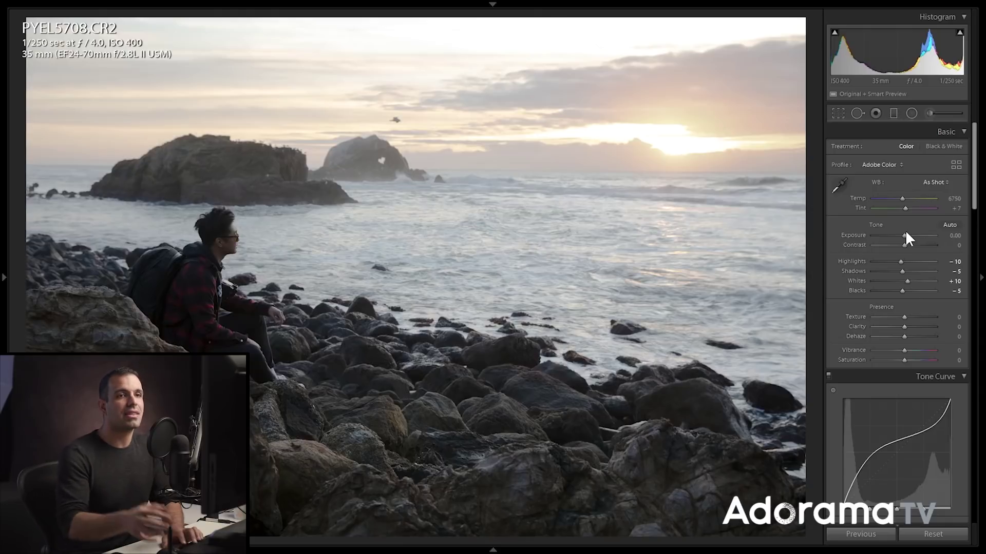
Step: Warm the white balance with Temp at 8000 and Tint at +27
key(shift)
key(shift+Up)
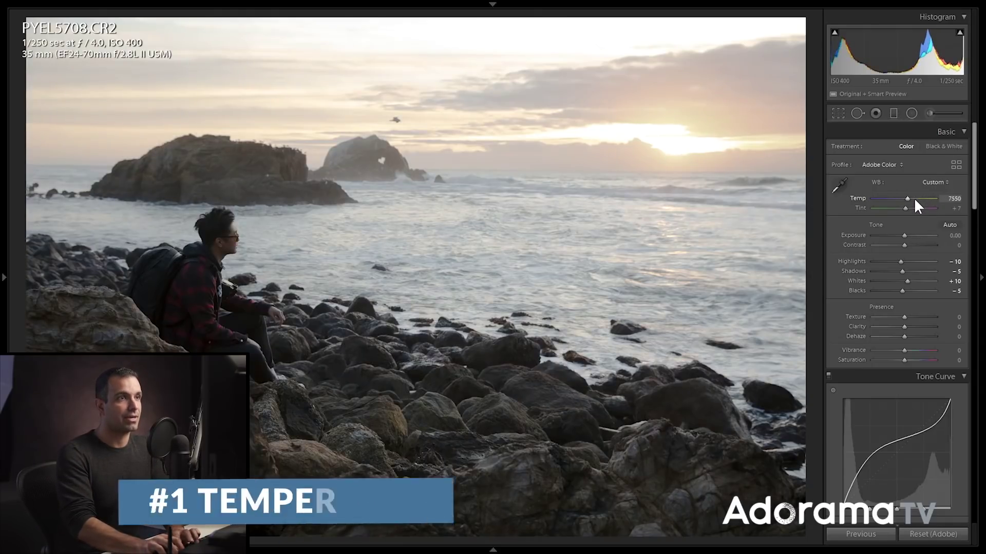
key(shift+Up)
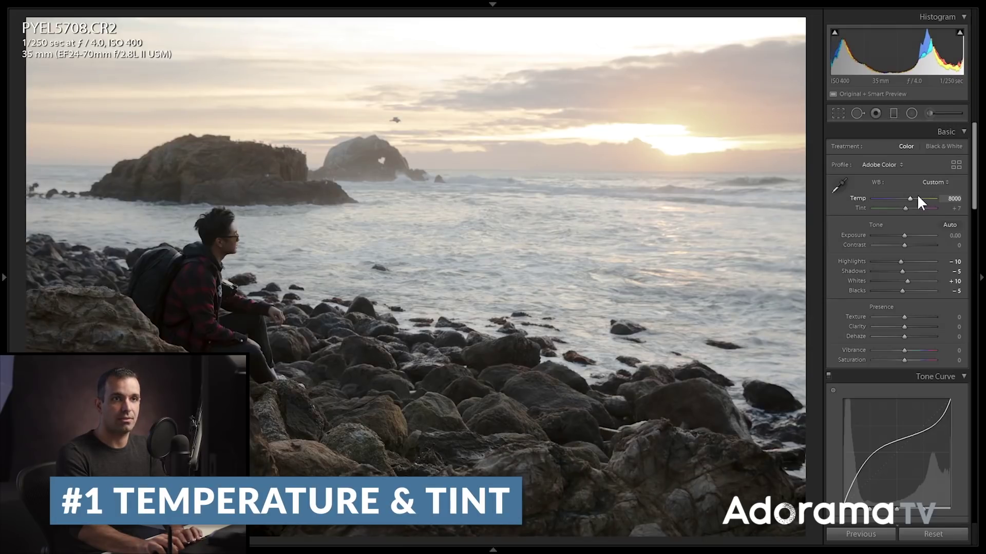
key(shift+Down)
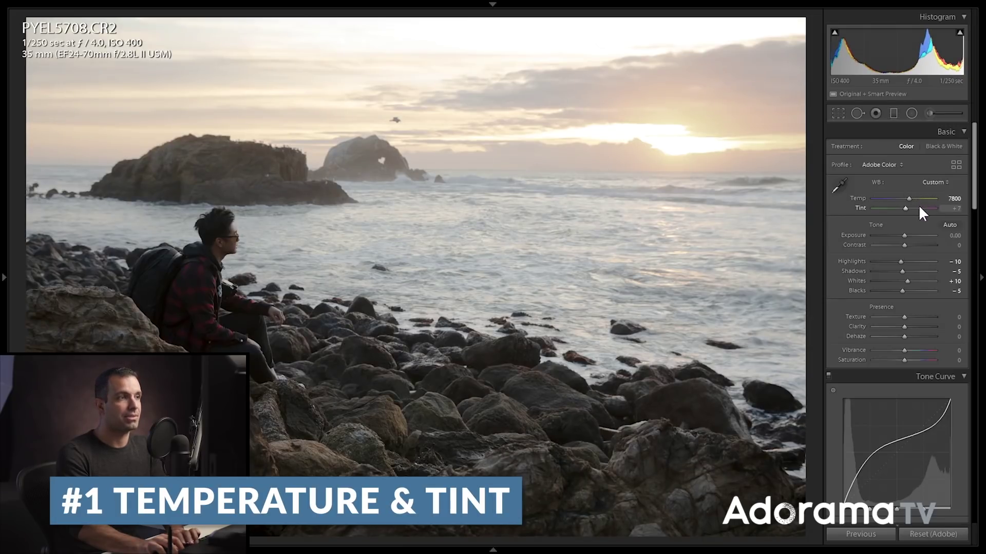
key(shift+Up)
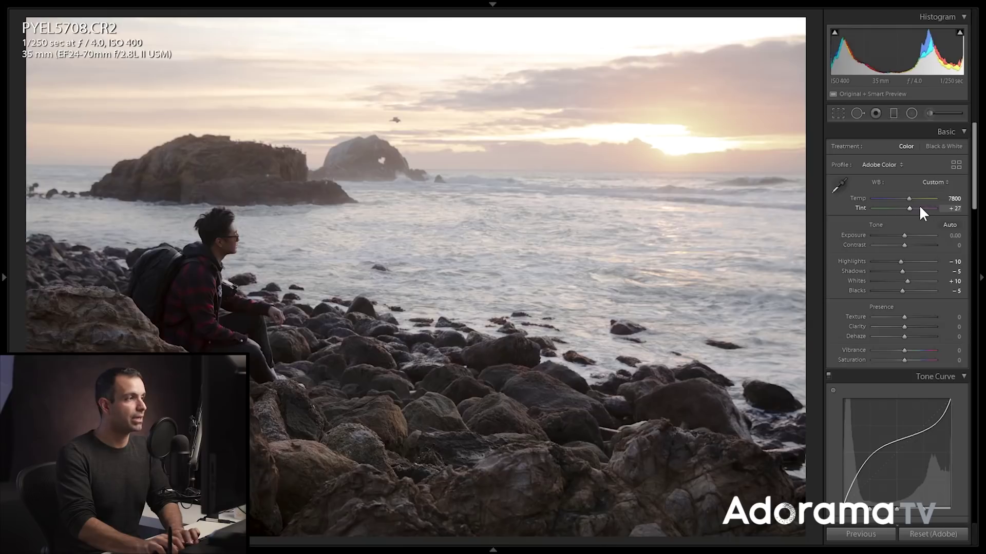
key(shift+Up)
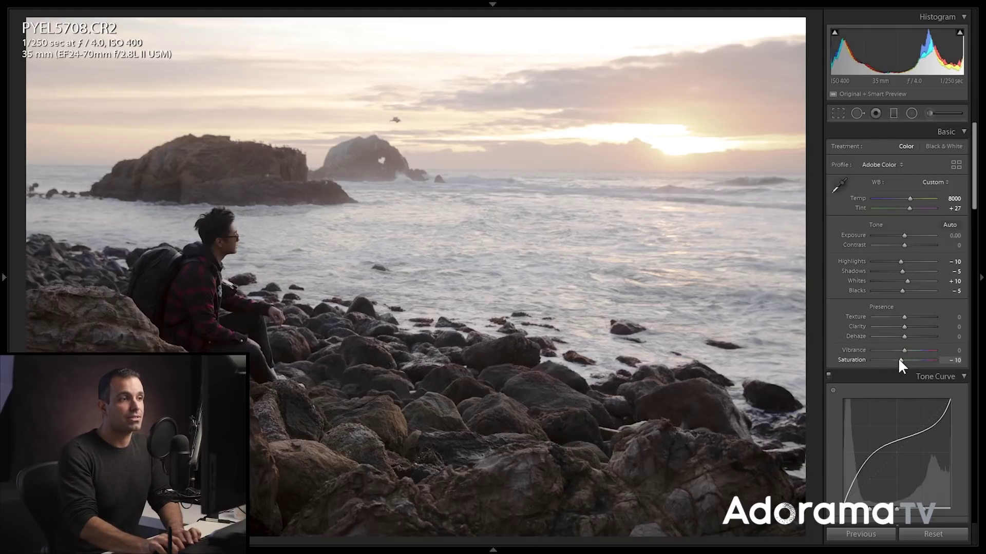
Step: Set the Vibrance to +30 and the Saturation to −5
drag(904, 351, 911, 349)
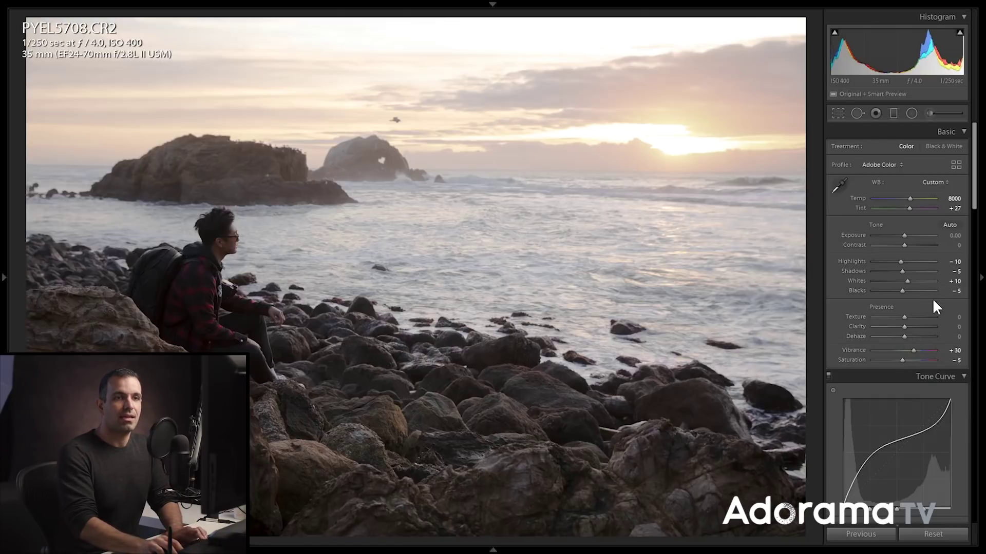
Step: Shift the HSL hues with the targeted adjustment on sky and water: Red −6, Orange −11, Yellow −24, Blue −9, Purple −3
scroll(965, 319, down, 10)
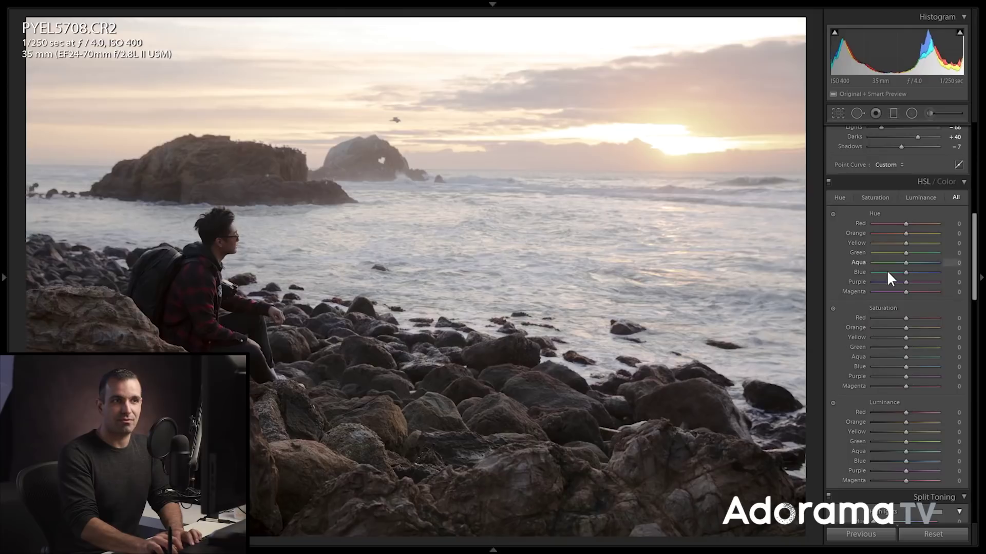
click(833, 213)
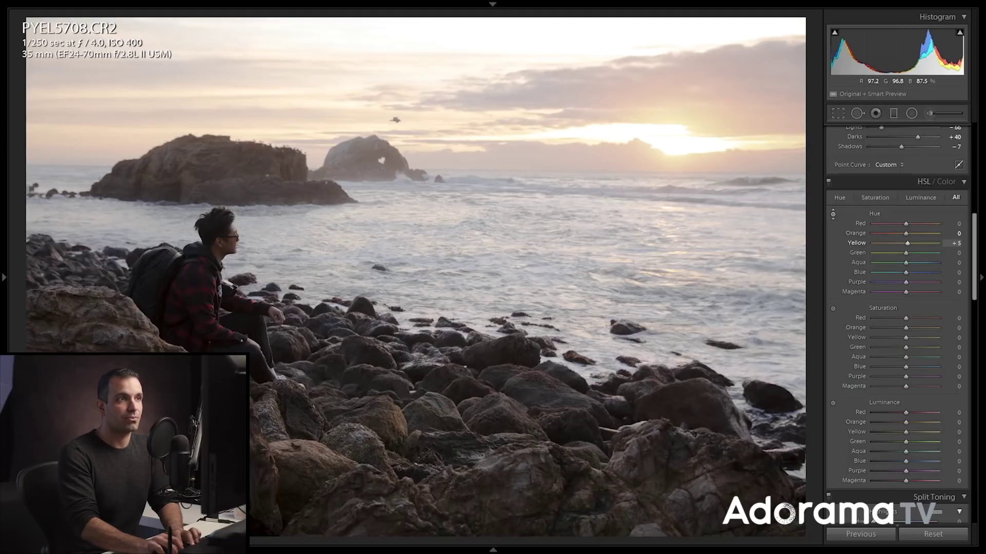
drag(395, 120, 395, 120)
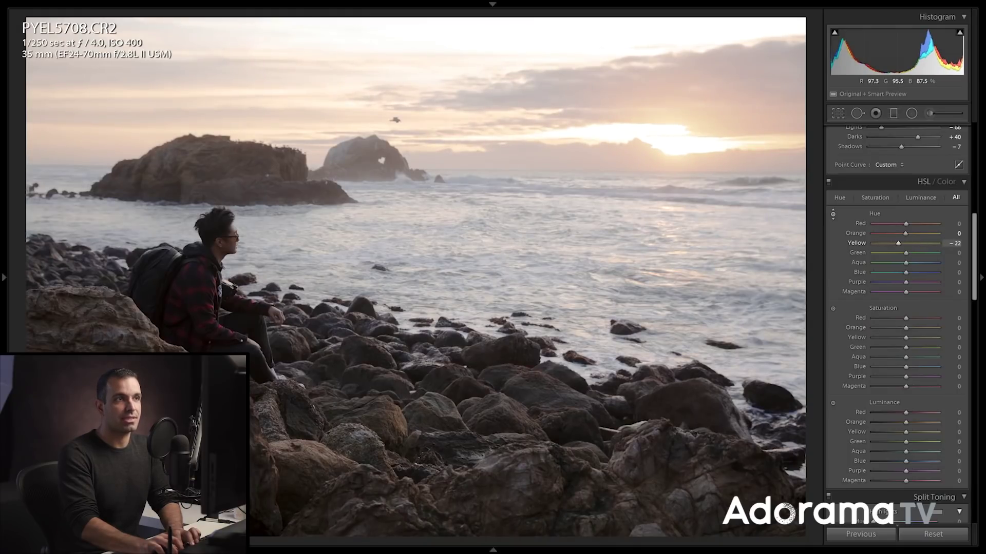
drag(509, 135, 508, 136)
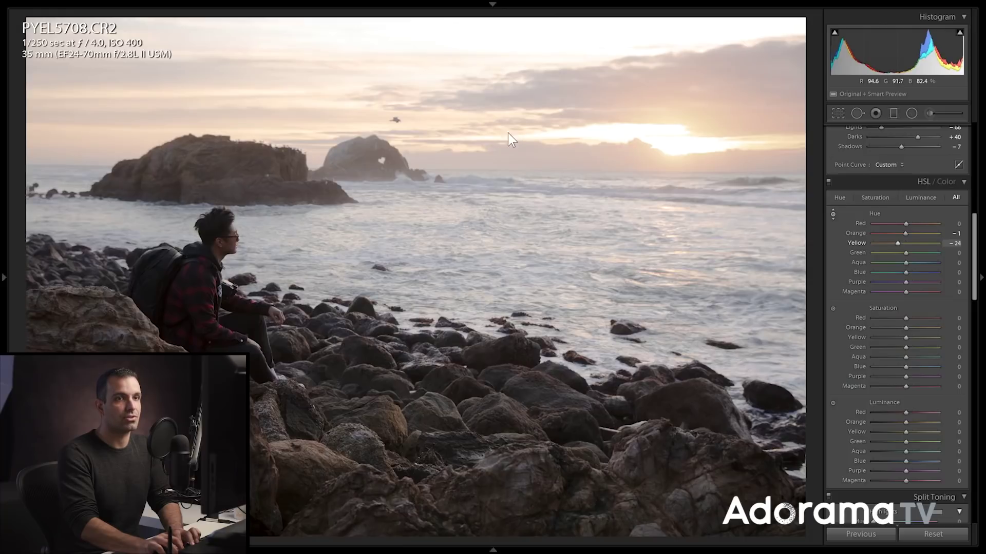
drag(911, 230, 910, 229)
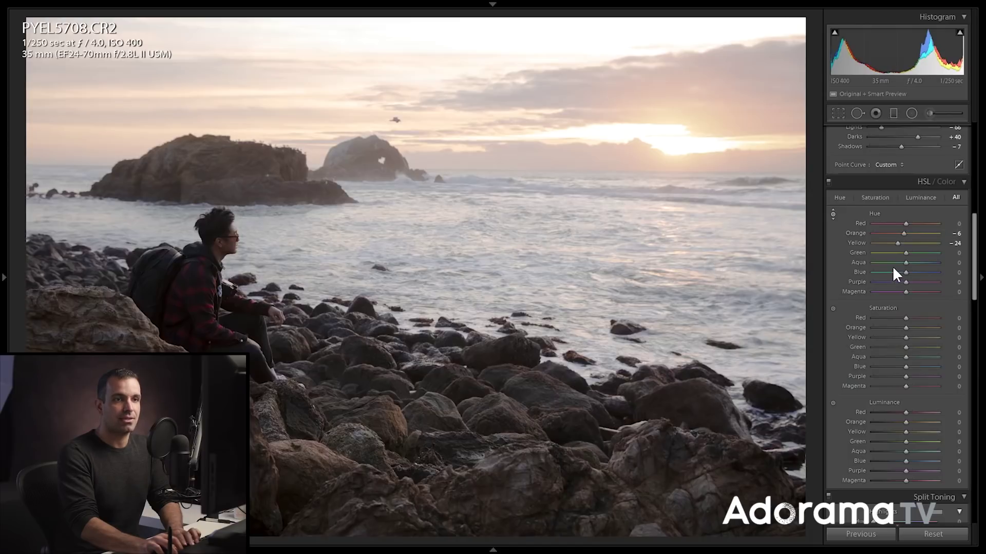
drag(759, 288, 731, 314)
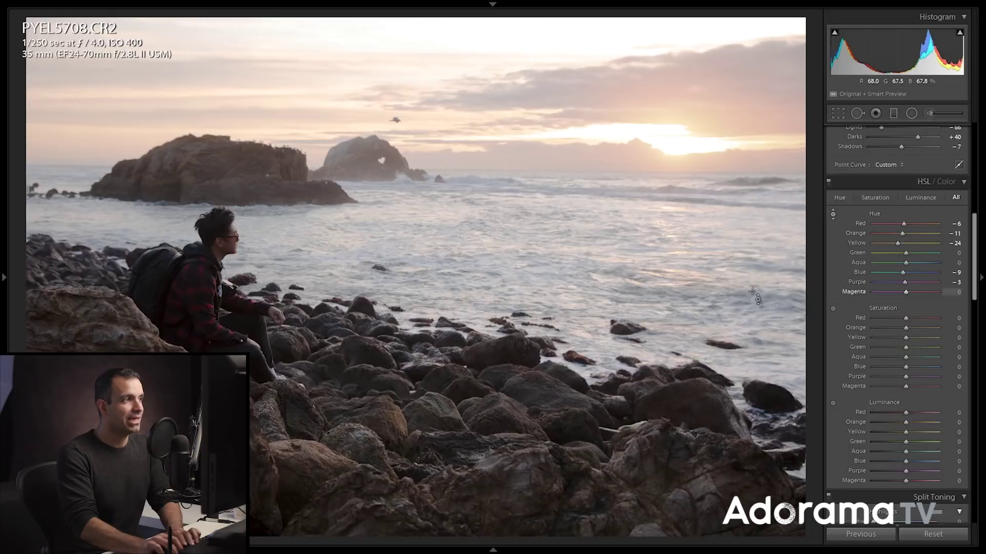
Step: Adjust the HSL saturation with the targeted adjustment: Red −64, Orange +24, Yellow +26, Blue −13, Purple −11
click(833, 309)
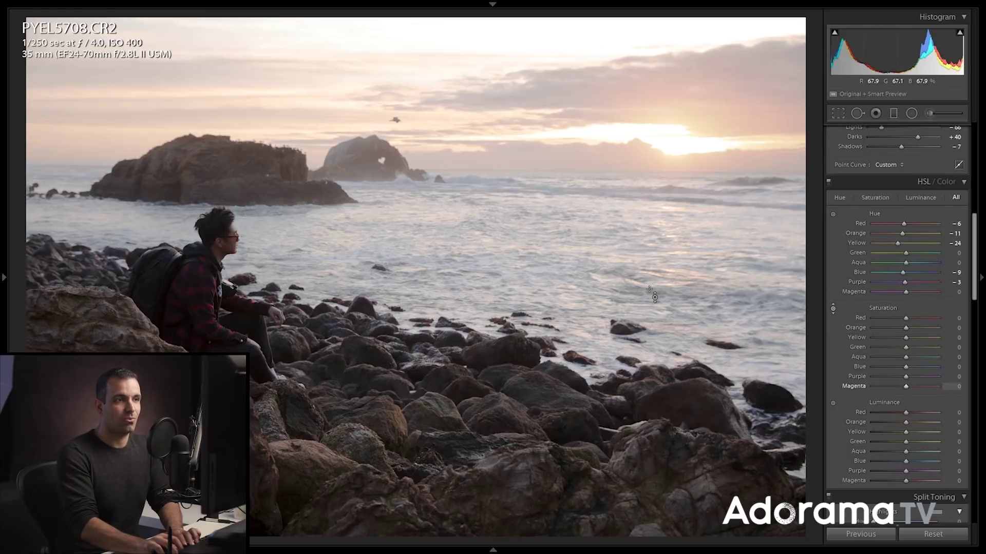
drag(655, 294, 655, 303)
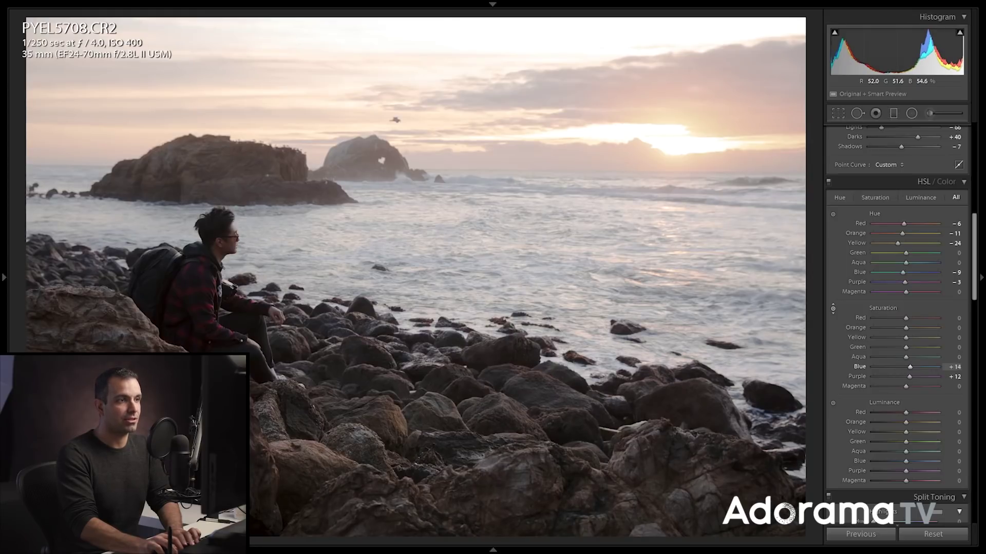
drag(656, 302, 651, 304)
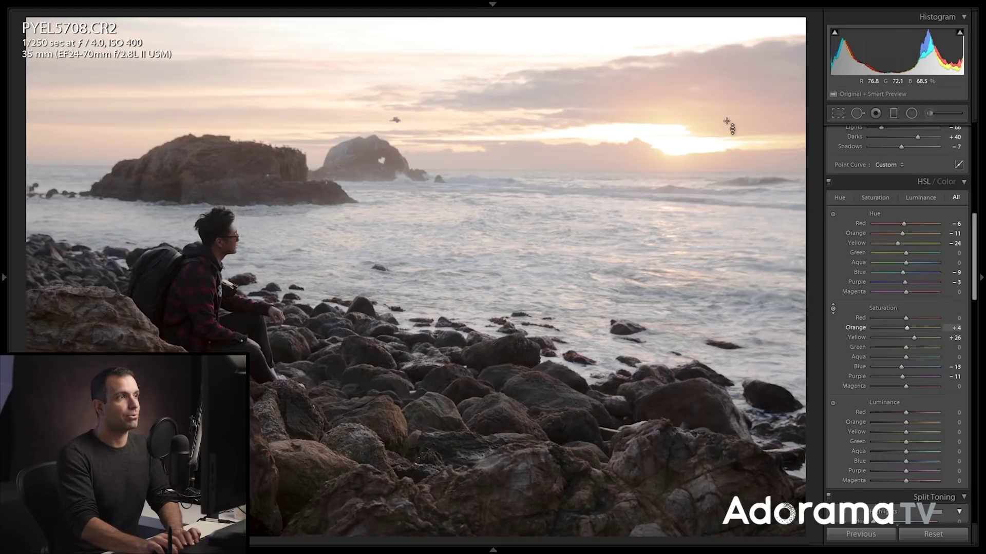
click(921, 327)
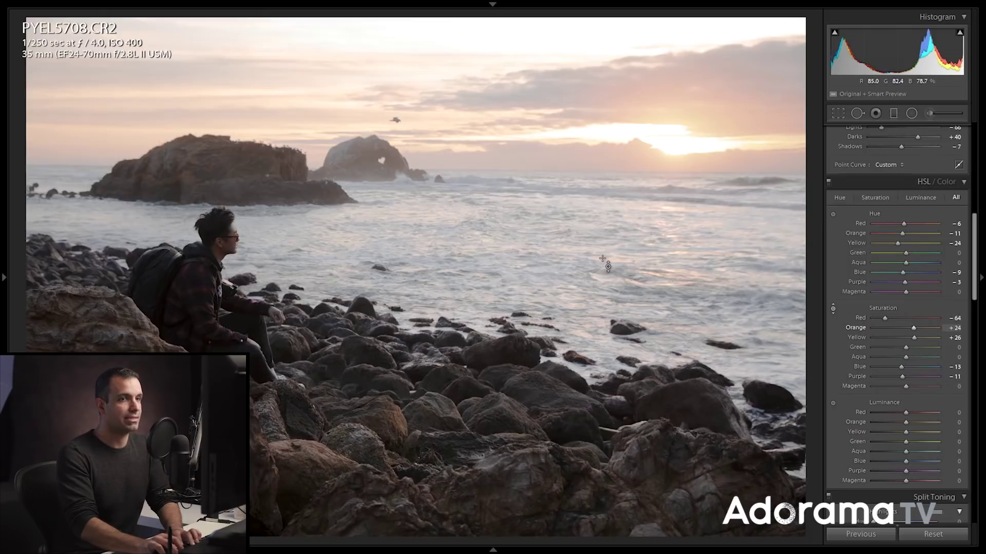
scroll(883, 410, down, 4)
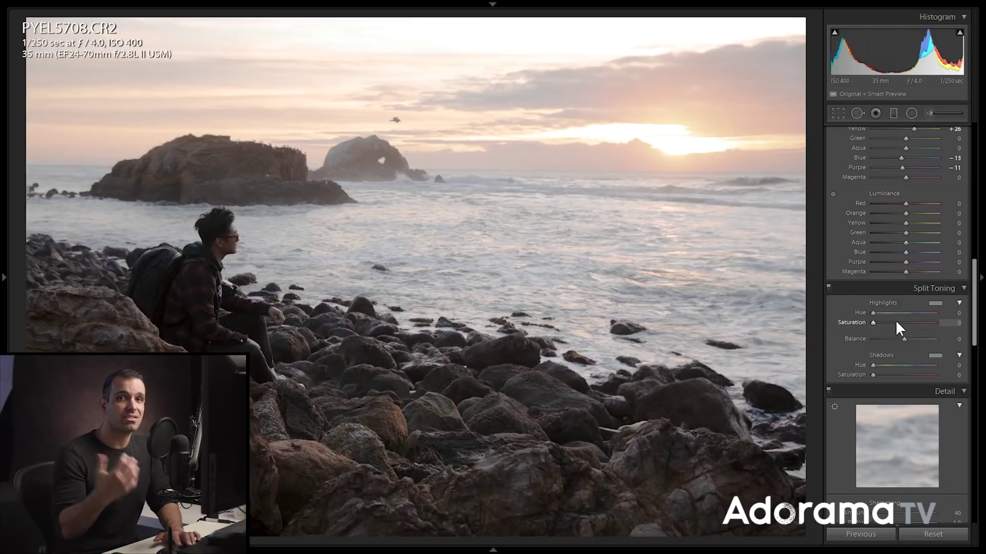
scroll(895, 319, up, 4)
scroll(874, 337, down, 4)
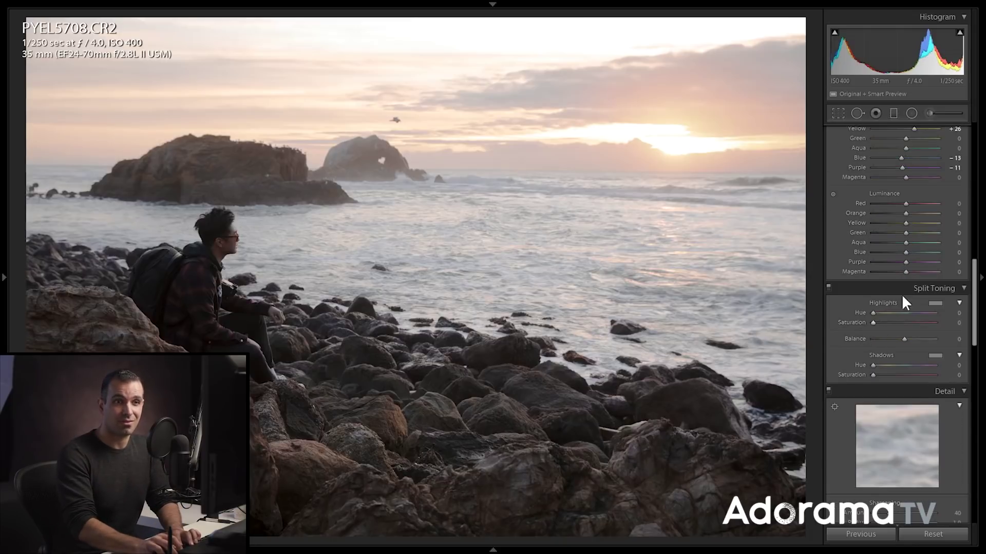
Step: Return to the Tone Curve and switch it from the parametric curve to point curve editing
scroll(871, 339, up, 4)
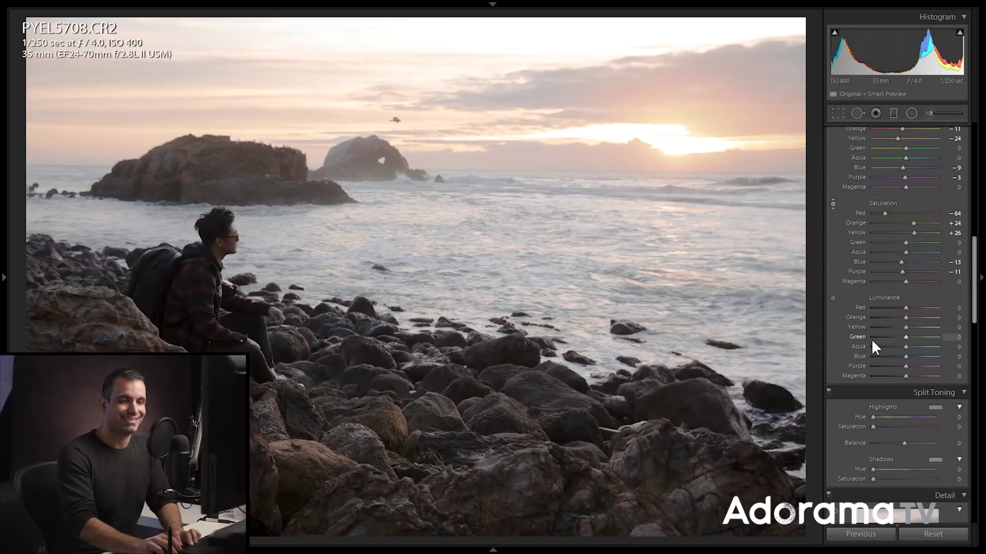
scroll(919, 423, up, 12)
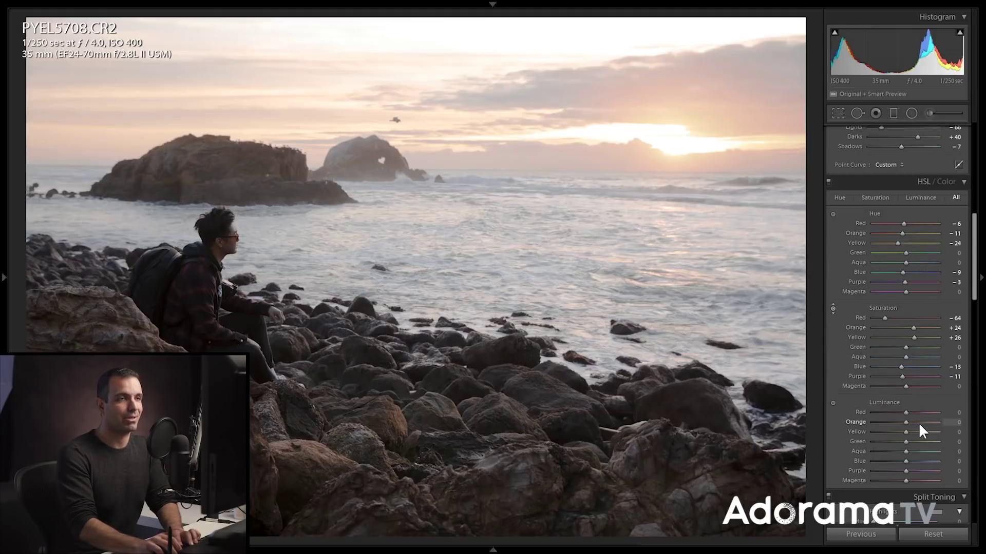
scroll(905, 374, up, 4)
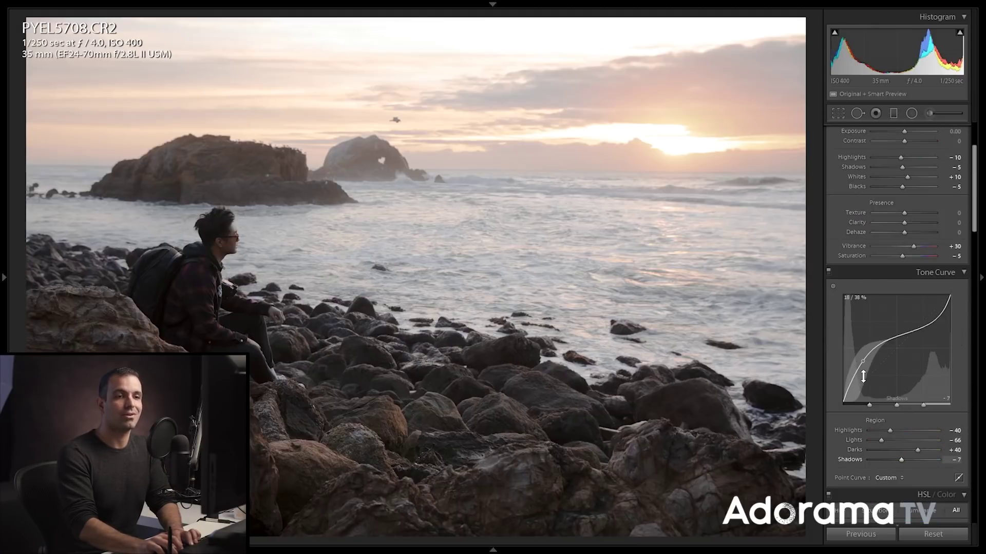
scroll(915, 339, down, 4)
scroll(916, 344, up, 4)
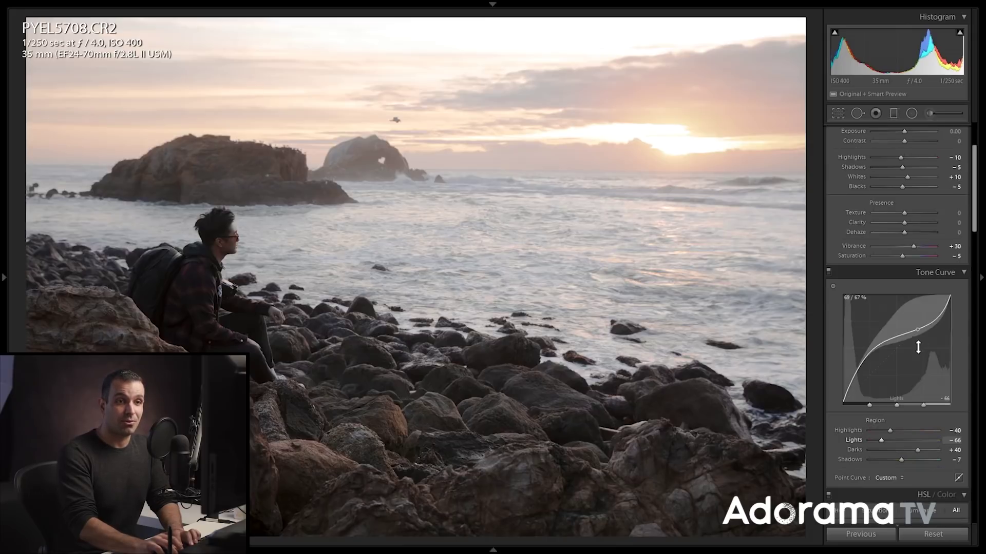
click(960, 478)
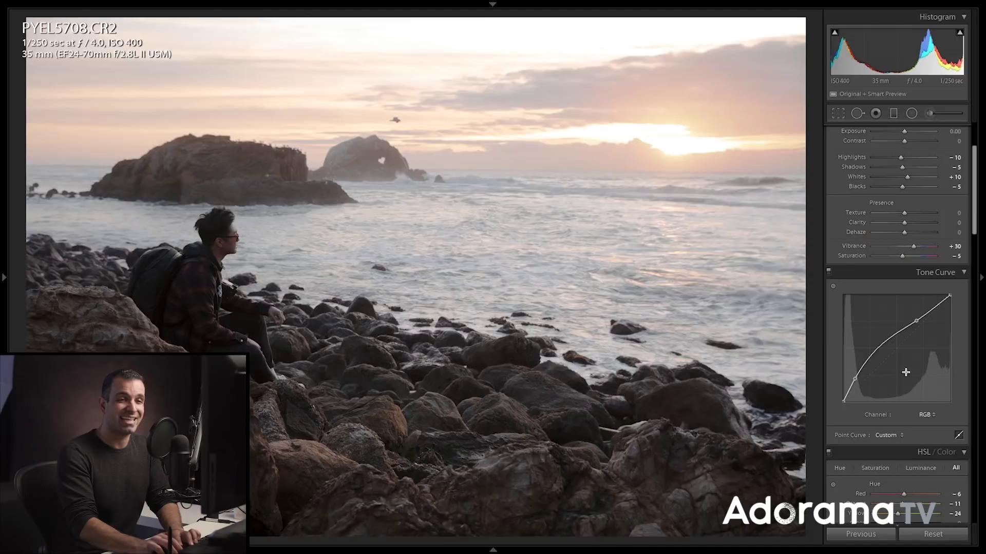
scroll(904, 383, down, 4)
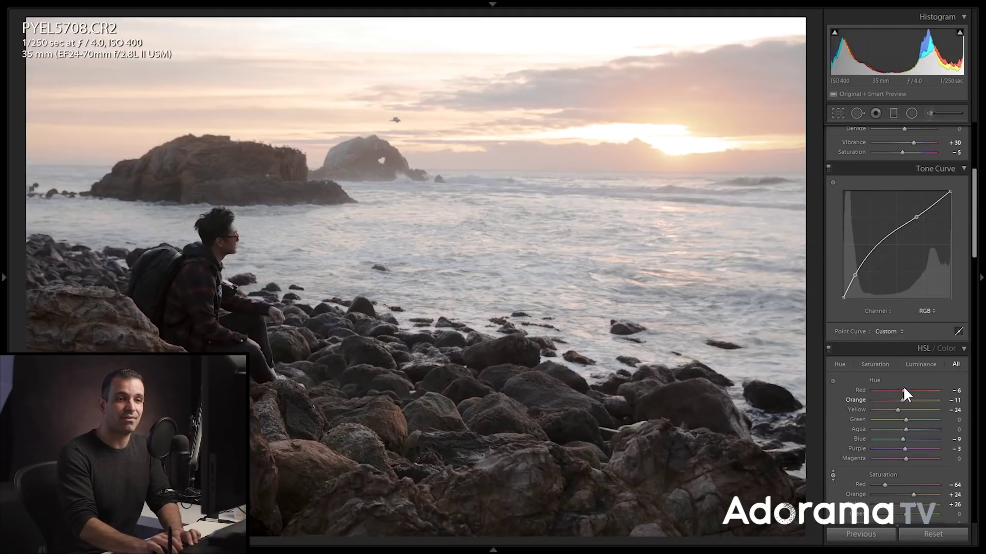
Step: View the point curve's Red, Green and Blue channels in turn, and return to the RGB channel
click(924, 309)
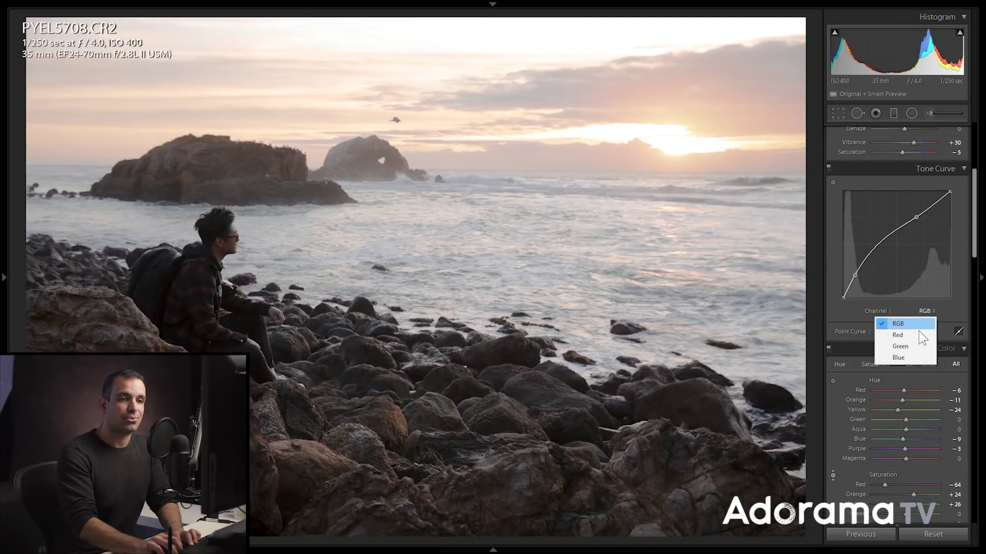
click(916, 335)
click(929, 310)
click(923, 341)
click(925, 311)
click(924, 358)
click(926, 311)
click(924, 335)
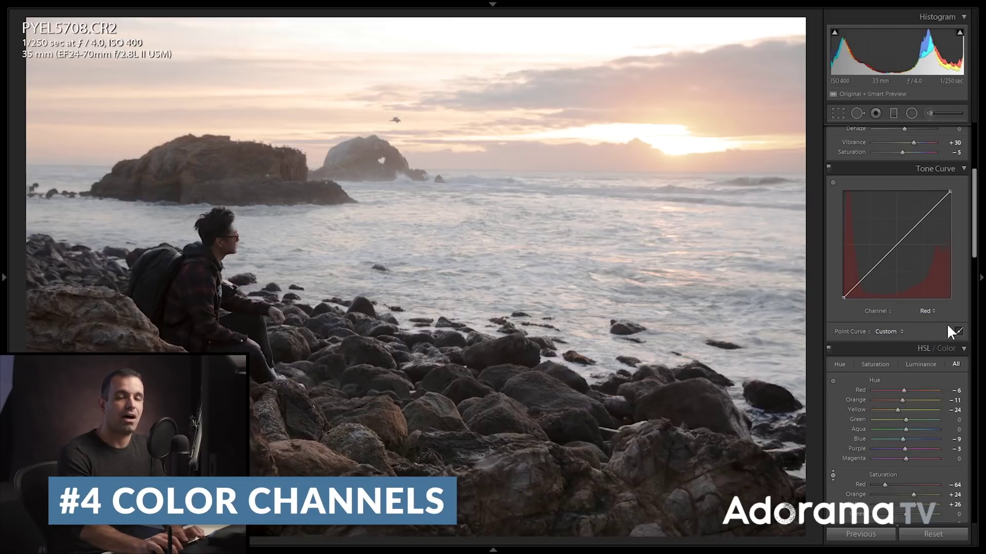
click(927, 311)
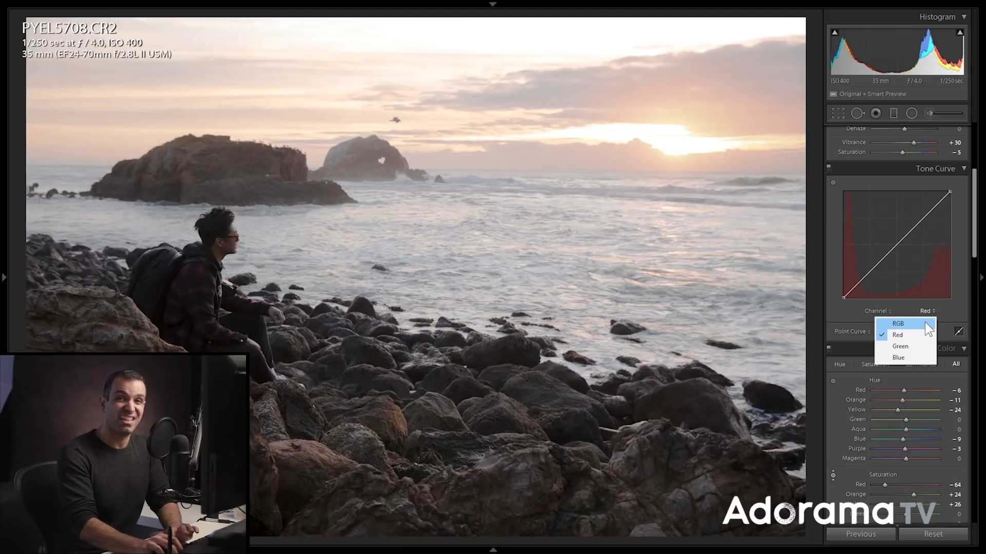
click(926, 325)
Step: Add a midpoint to the Red channel curve and raise it slightly to warm the midtones
click(932, 309)
click(923, 333)
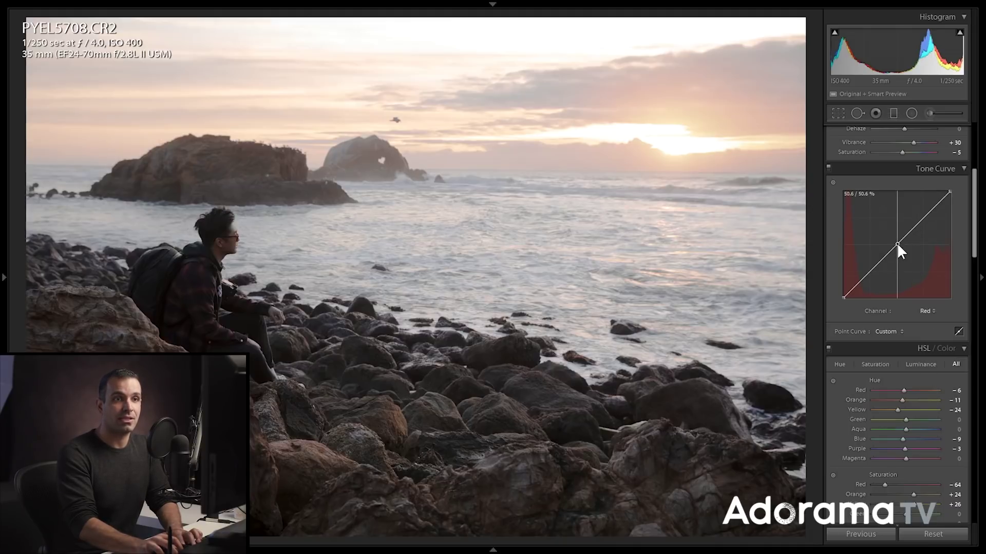
mouse_move(897, 242)
mouse_down()
mouse_move(880, 208)
mouse_move(909, 282)
mouse_move(876, 226)
mouse_move(879, 240)
mouse_move(896, 241)
mouse_up()
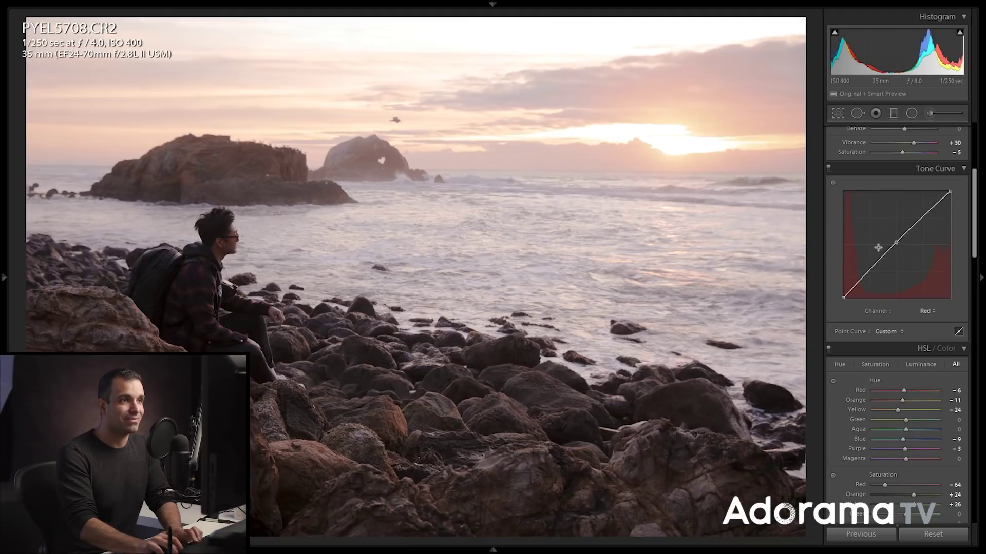
Step: Add a midpoint to the Blue channel curve and raise it slightly above the diagonal
click(927, 310)
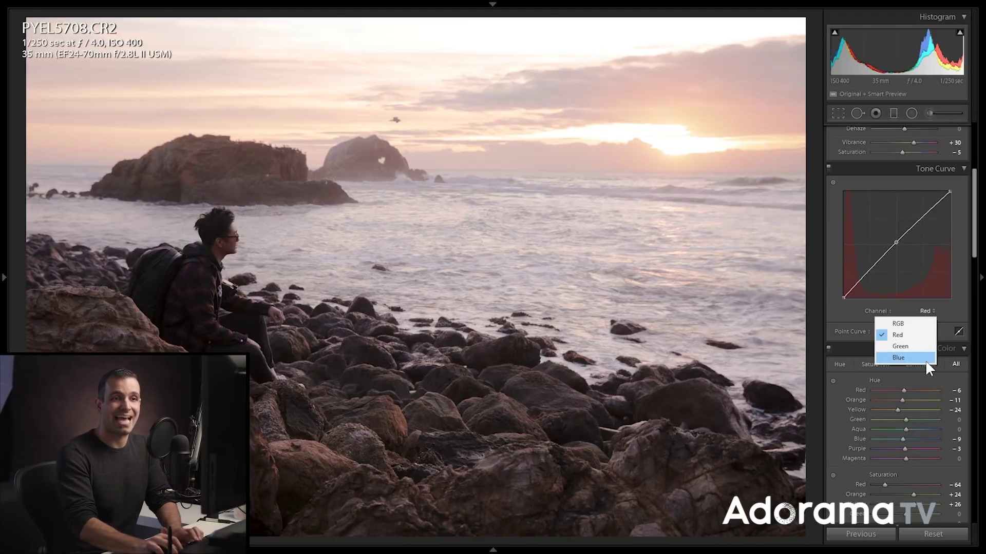
click(911, 356)
drag(896, 247, 899, 242)
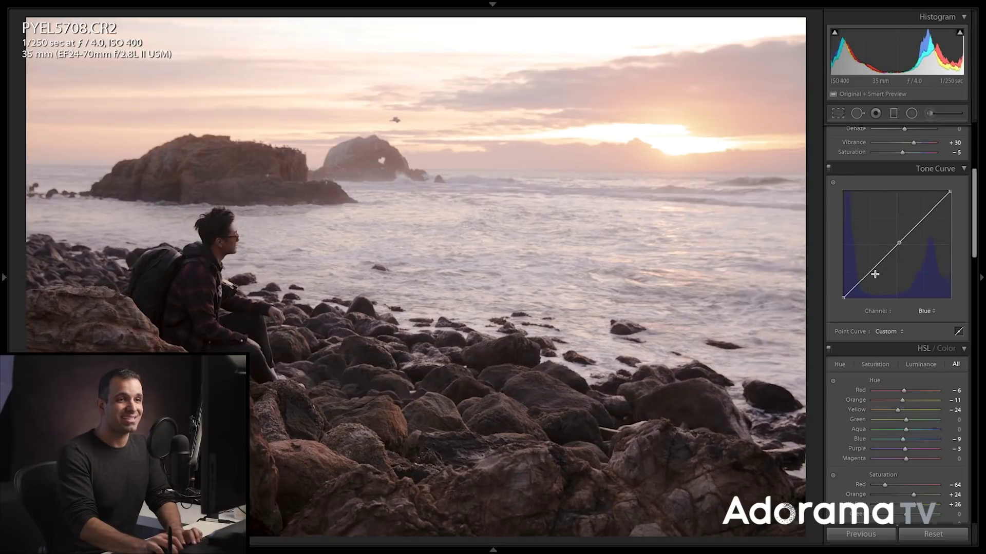
Step: Add a slightly raised shadow point to the Blue curve and move its midpoint into the highlights, slightly below the diagonal
click(859, 280)
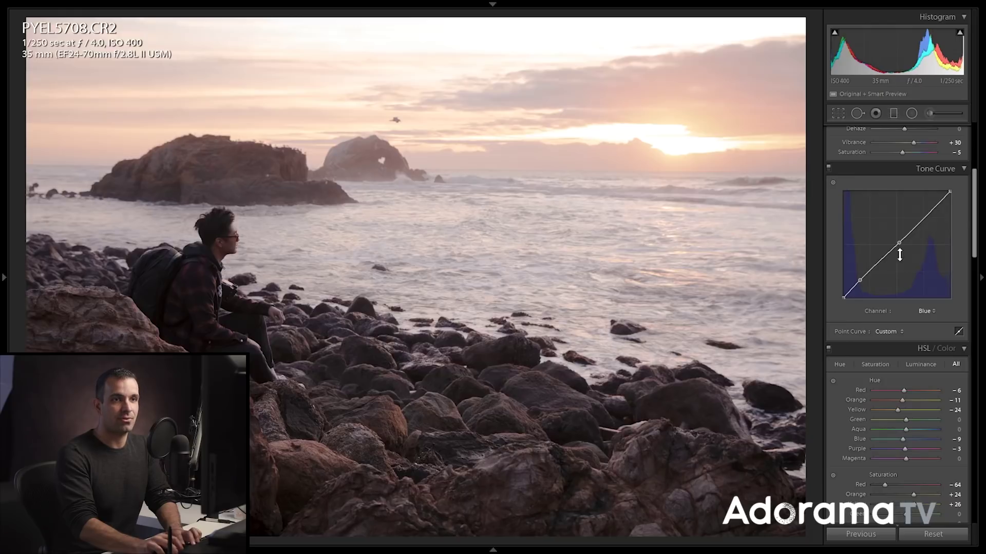
drag(901, 244, 922, 218)
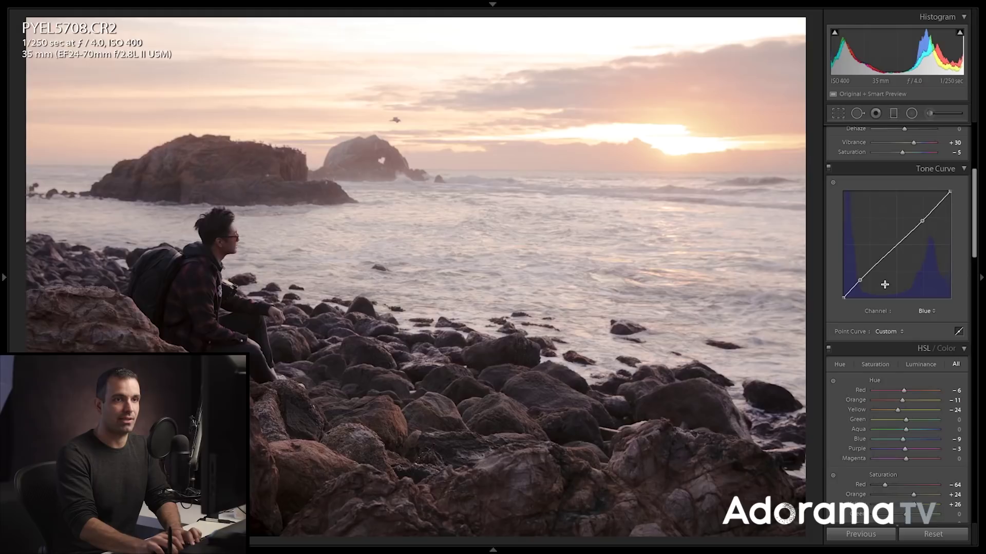
click(860, 279)
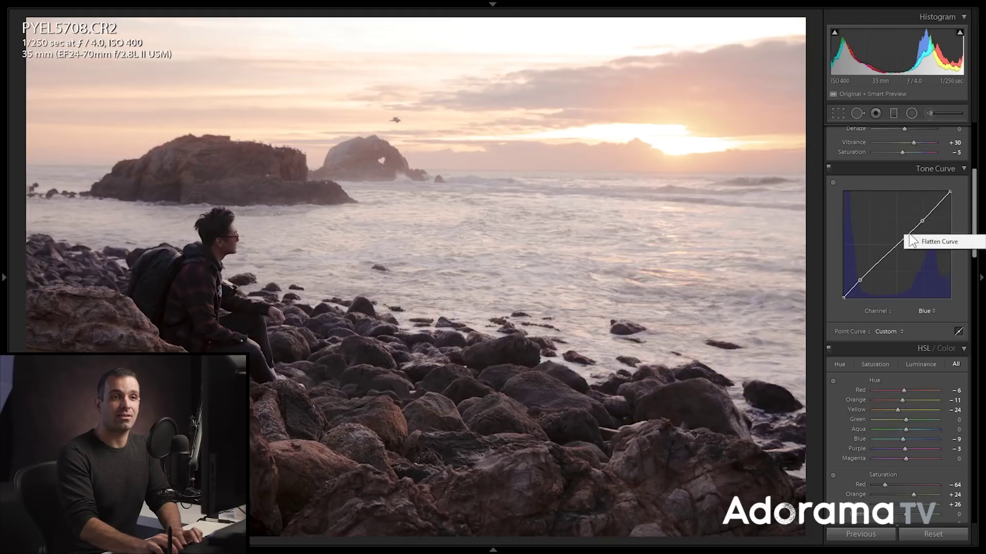
Step: Delete both control points from the Blue channel curve
right_click(922, 220)
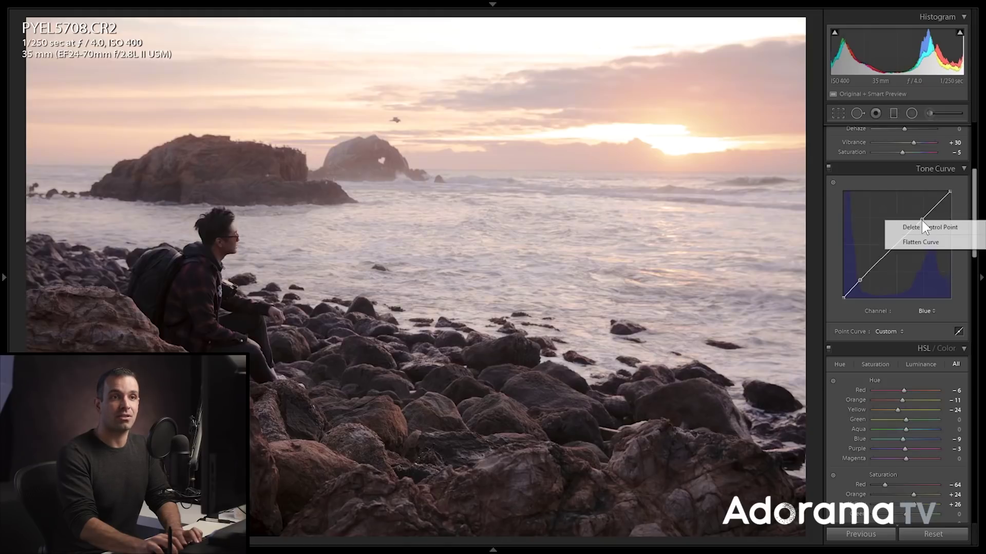
click(922, 228)
right_click(890, 246)
click(906, 256)
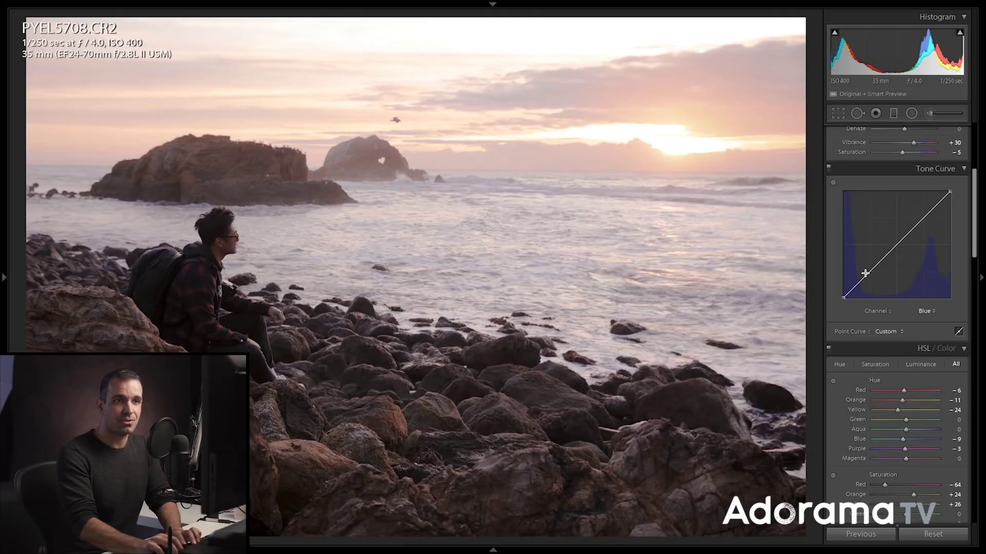
Step: Add a slightly raised shadow point to the Blue curve and anchor its midtones with a point on the diagonal at about 48%
drag(866, 280, 866, 274)
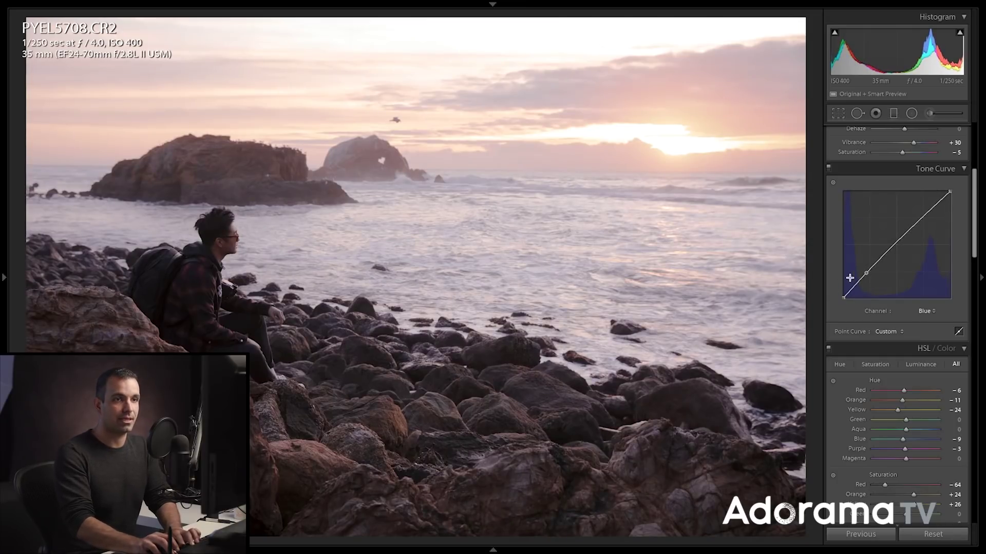
drag(866, 277, 864, 273)
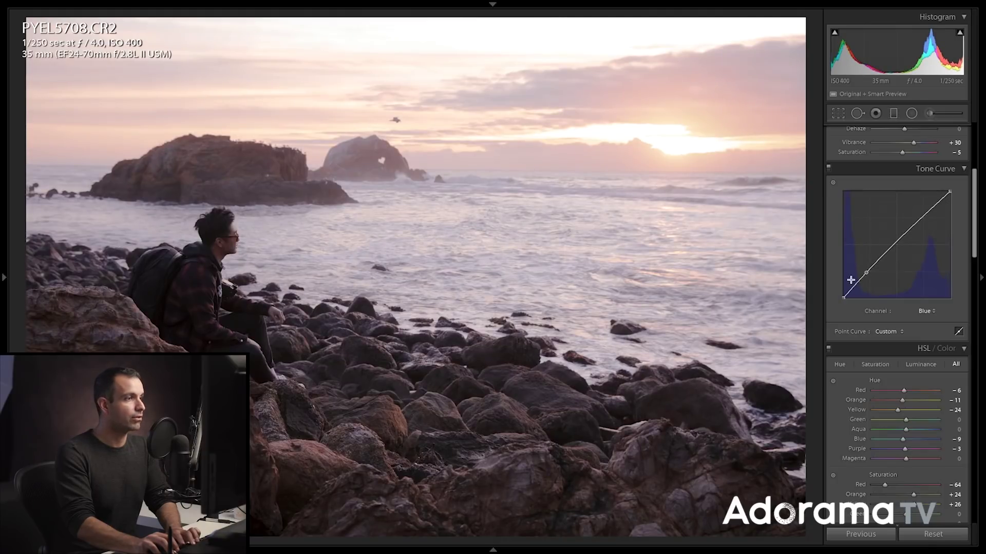
drag(924, 216, 895, 244)
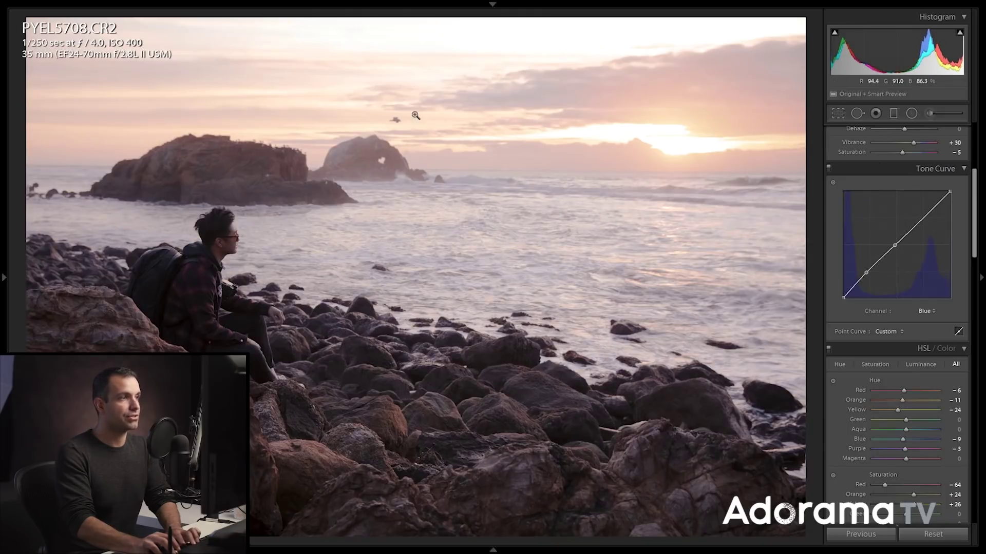
drag(894, 244, 894, 246)
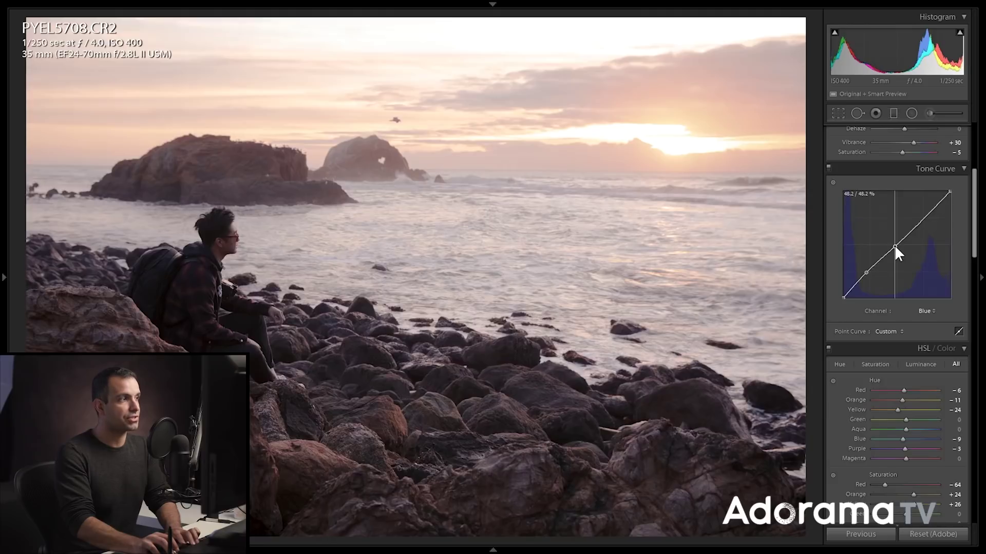
drag(893, 247, 890, 246)
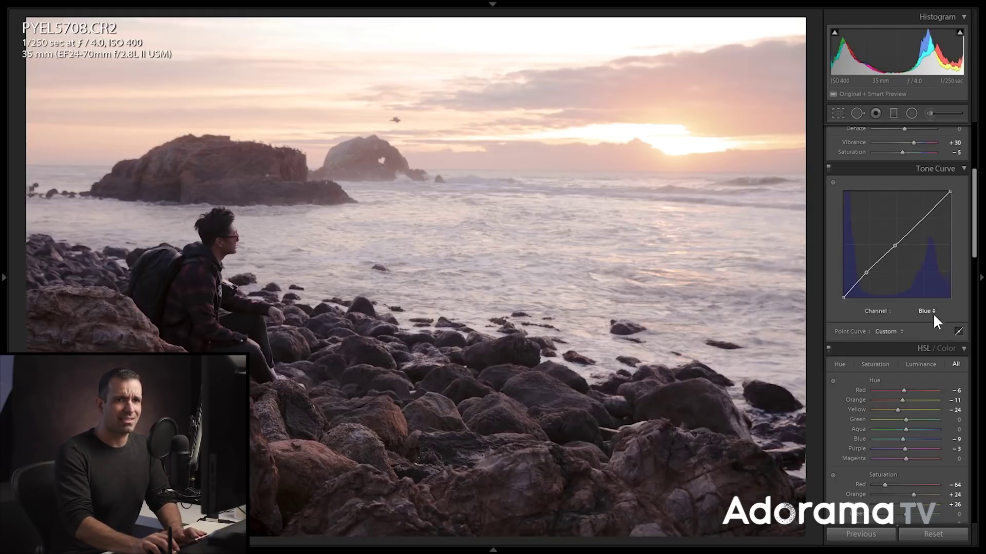
Step: Tone the split-toning highlights a warm orange with hue 34 and saturation 18
scroll(923, 347, down, 6)
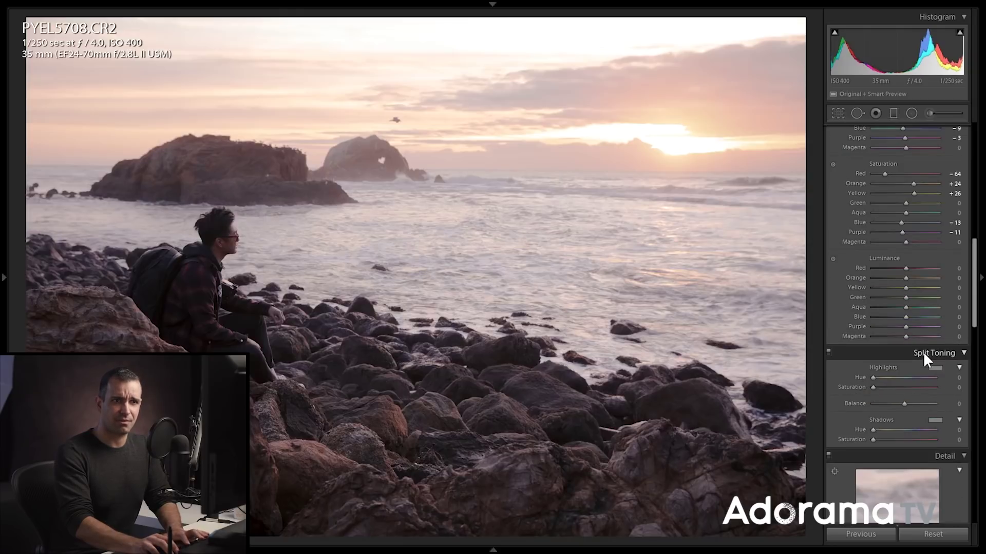
scroll(926, 349, down, 2)
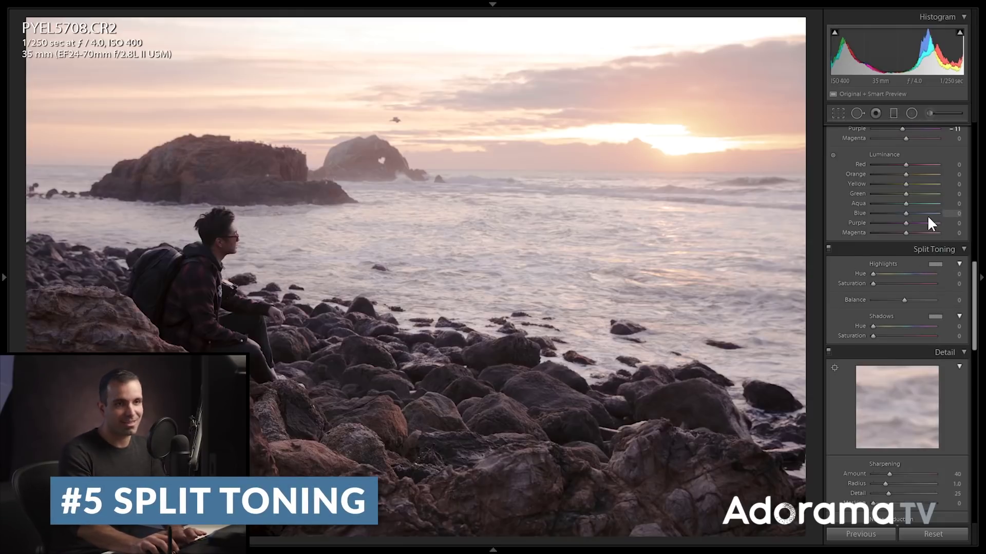
click(936, 264)
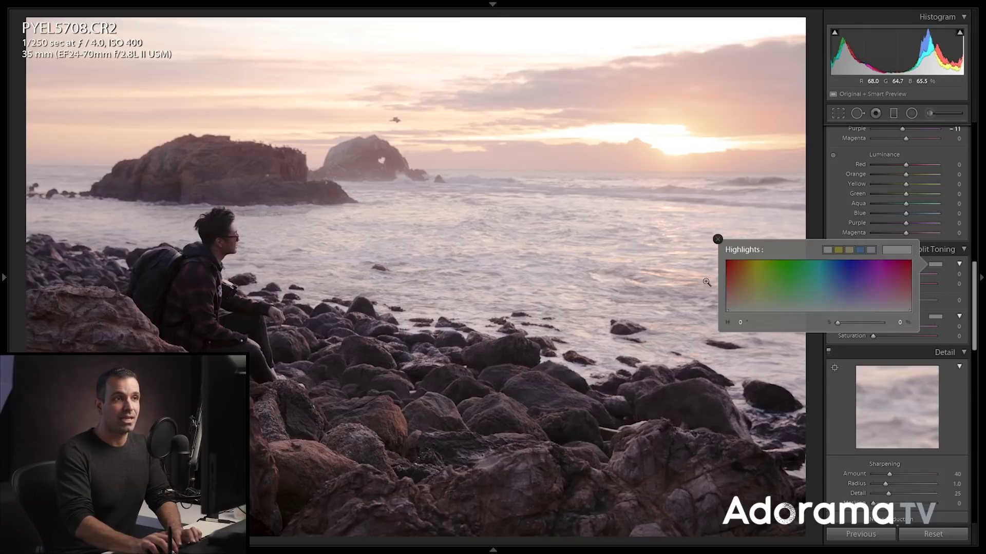
click(742, 279)
mouse_move(742, 278)
mouse_down()
mouse_move(734, 259)
mouse_move(745, 259)
mouse_move(737, 303)
mouse_move(736, 293)
mouse_move(780, 280)
mouse_move(902, 261)
mouse_move(908, 282)
mouse_move(750, 273)
mouse_move(740, 305)
mouse_move(483, 126)
mouse_move(395, 120)
mouse_move(330, 97)
mouse_move(319, 121)
mouse_up()
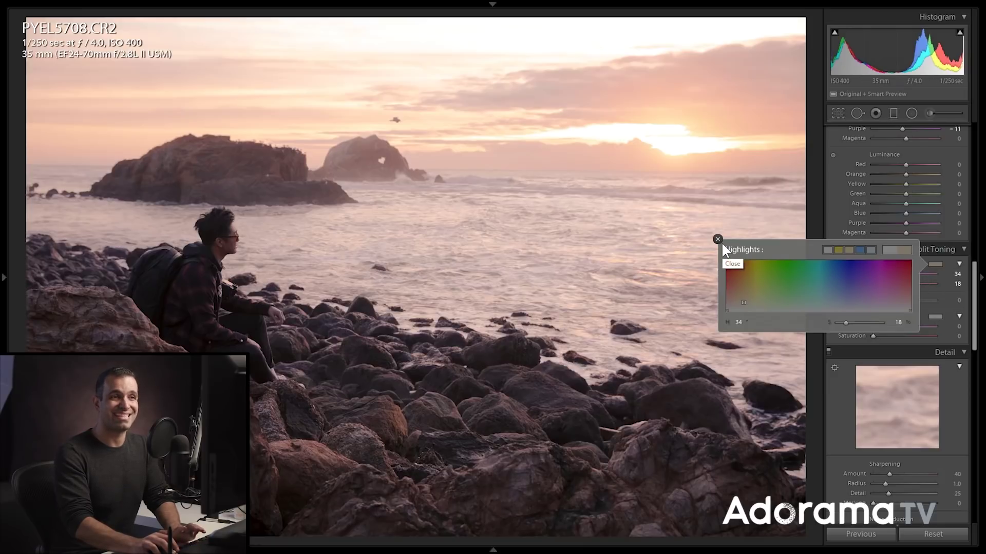
Step: Tone the split-toning shadows purple with hue 287 and saturation 10
click(935, 316)
drag(855, 342, 699, 393)
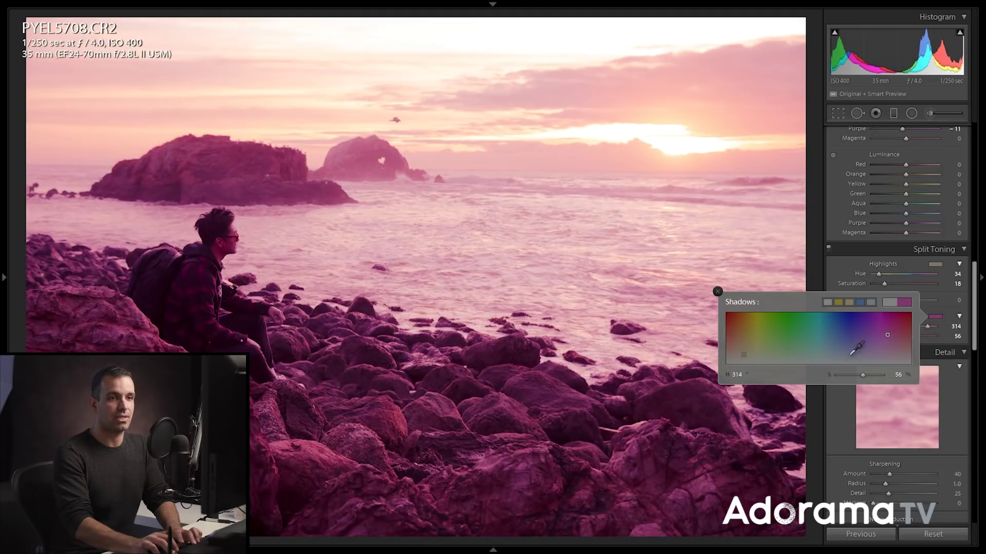
click(886, 336)
drag(884, 336, 874, 359)
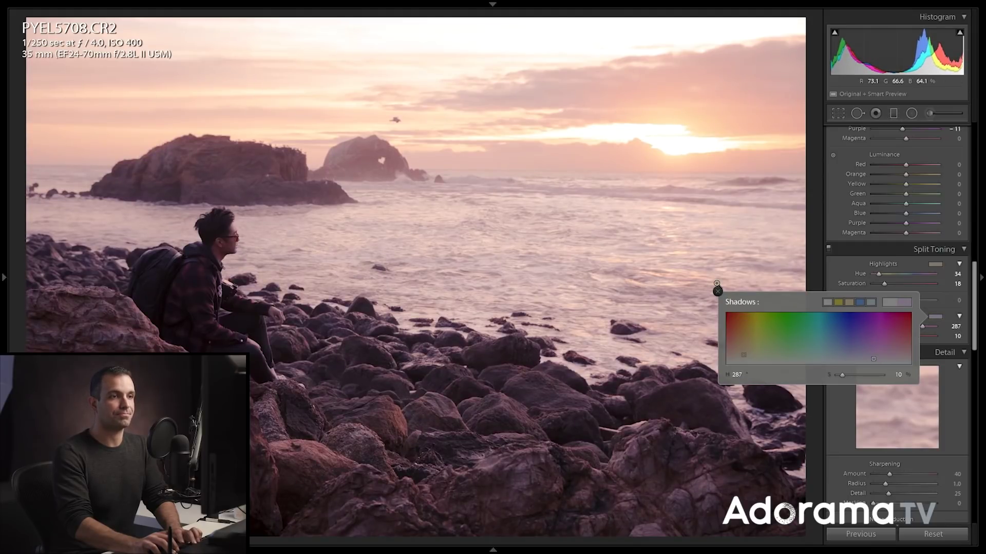
click(718, 291)
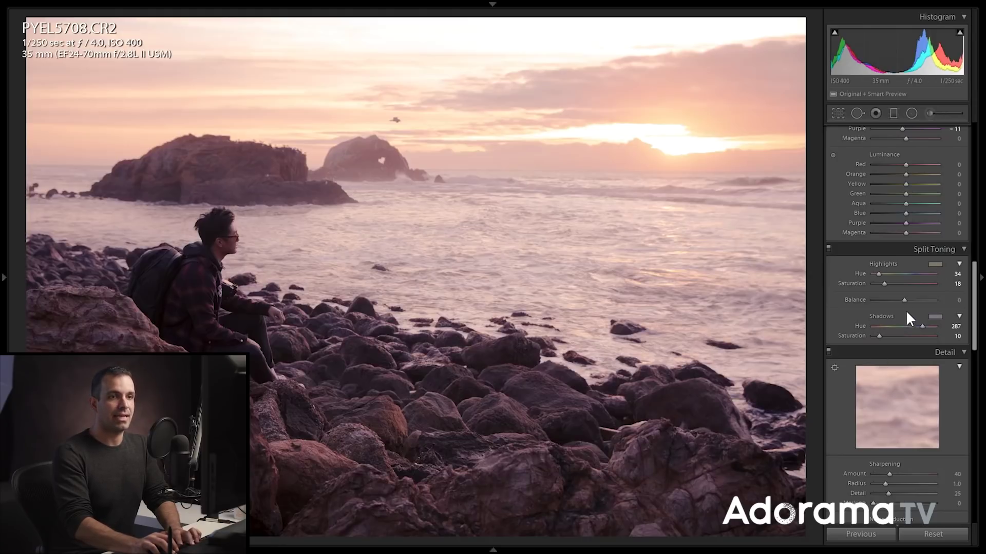
Step: Shift the split-toning shadows to a cool blue with hue 196
click(935, 317)
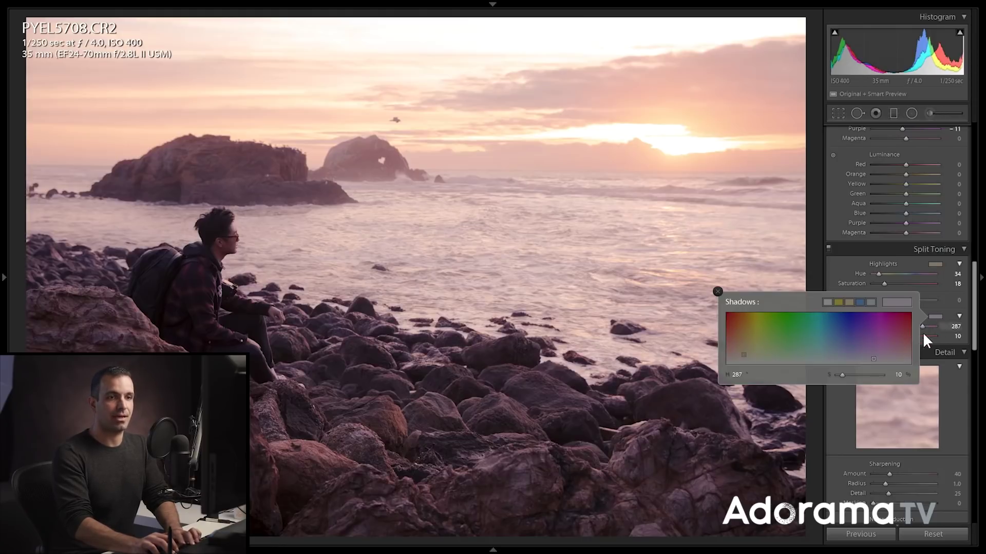
drag(926, 327, 909, 323)
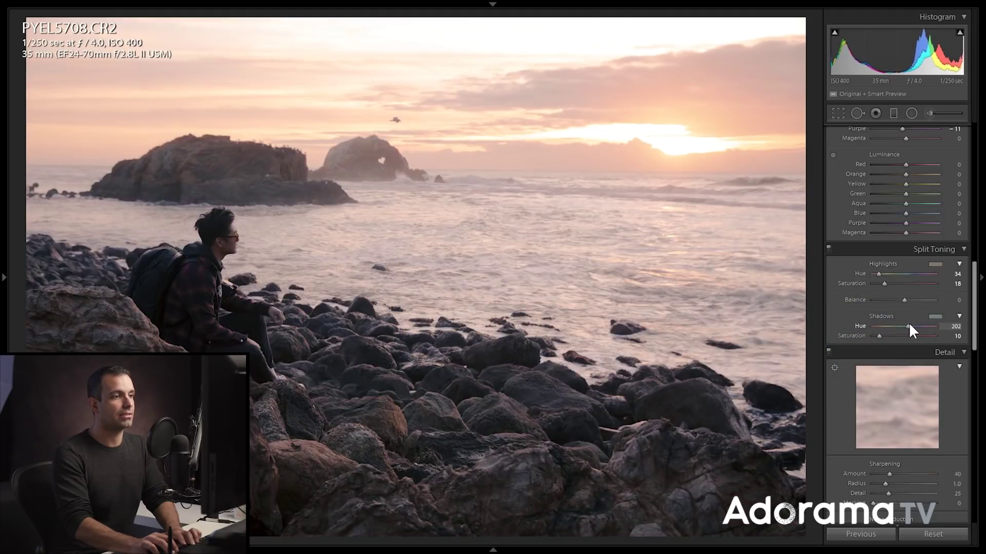
drag(909, 326, 904, 321)
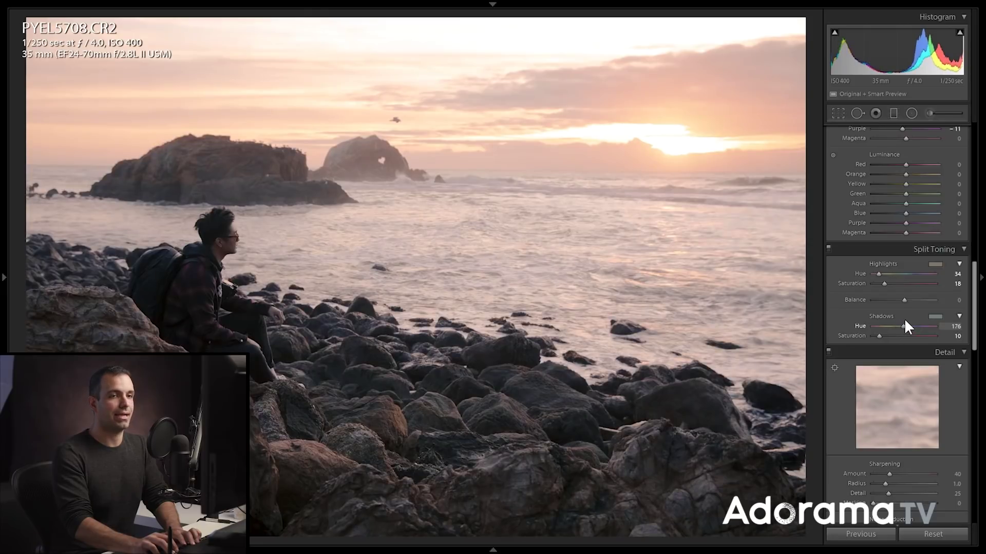
key(ctrl+z)
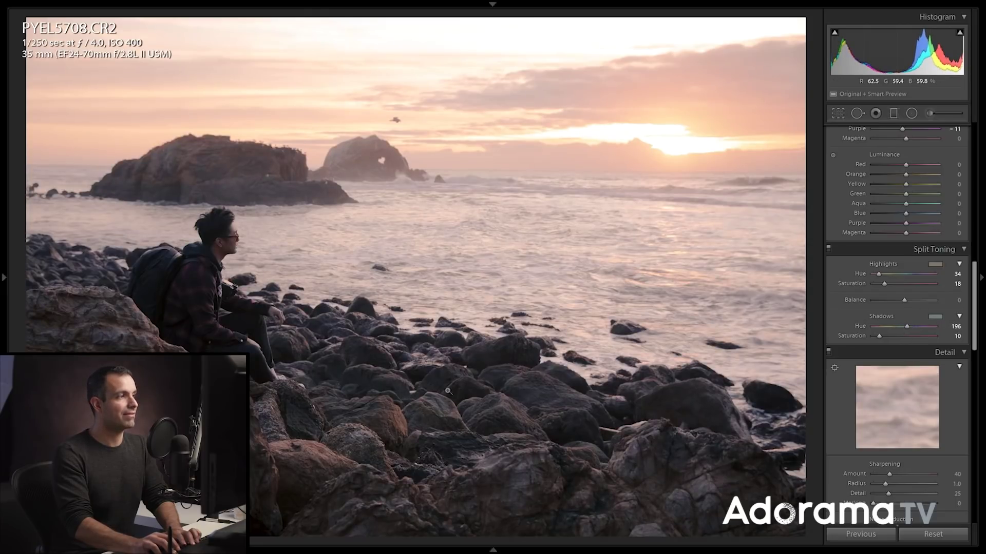
Step: Set the split-toning balance to +60 and the highlight saturation to 20
click(920, 298)
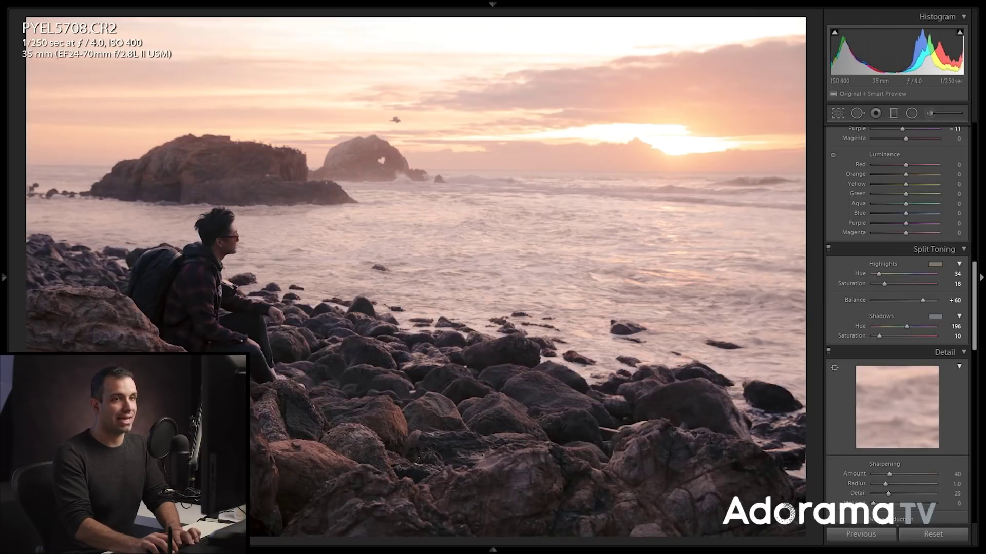
double_click(894, 284)
key(ctrl+z)
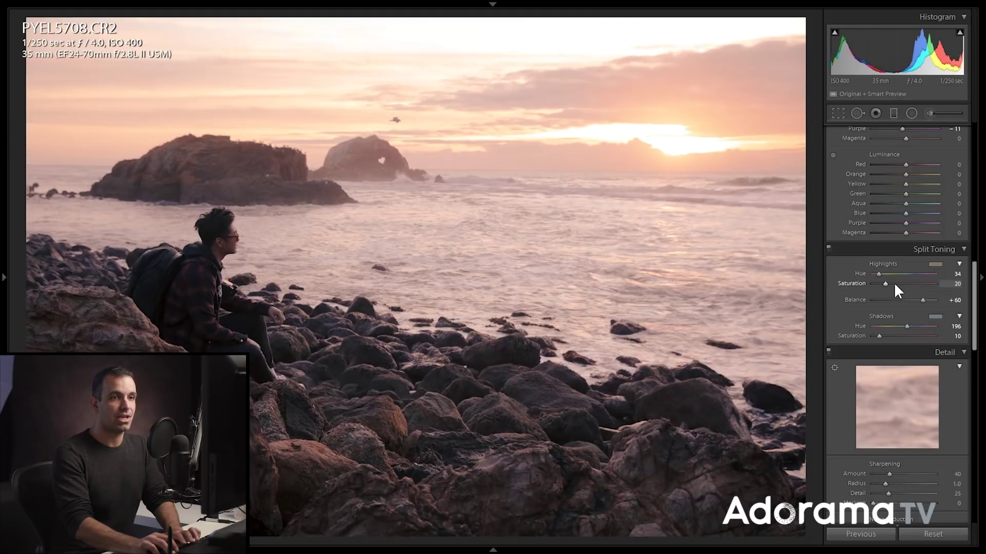
Step: Fine-tune the split-toning highlight hue to 29
key(Down)
key(Up)
key(Down)
key(Up)
key(Down)
key(Up)
key(Down)
key(Up)
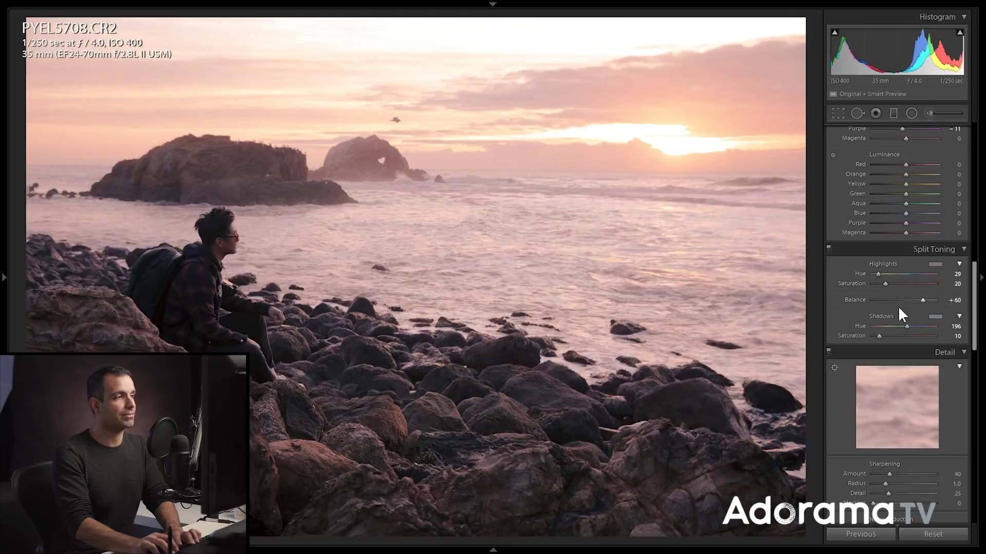
Step: Set the calibration shadows tint to +20
scroll(908, 314, down, 10)
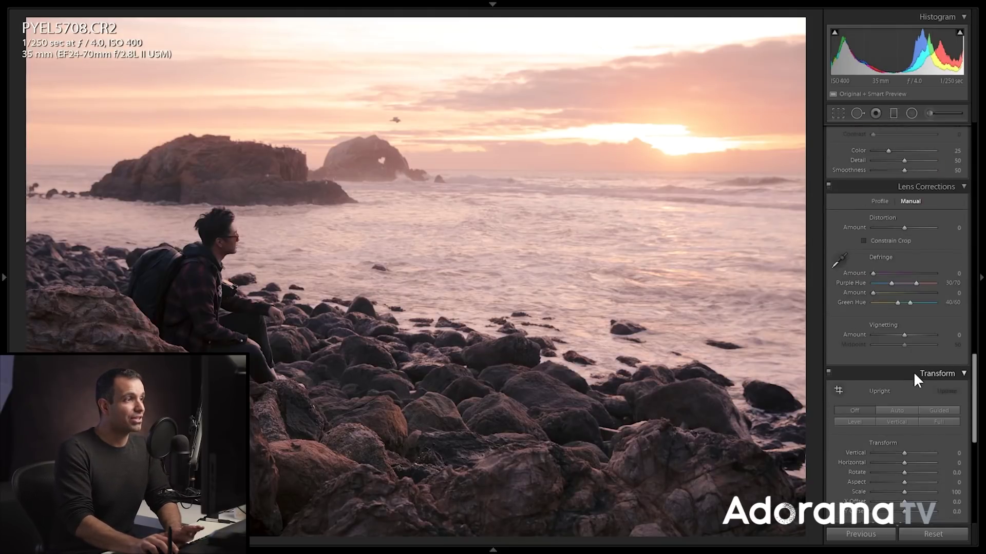
scroll(913, 280, down, 3)
scroll(911, 283, down, 7)
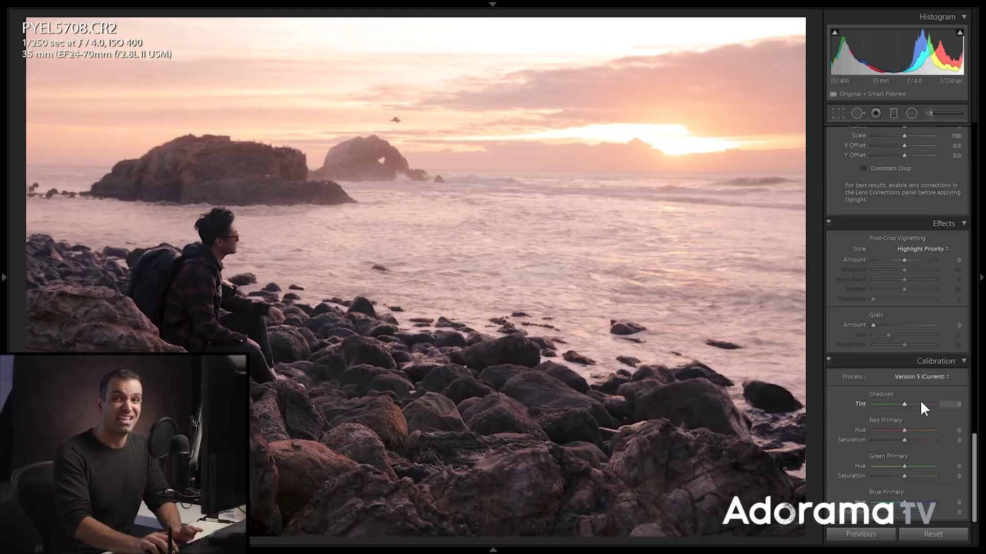
key(shift)
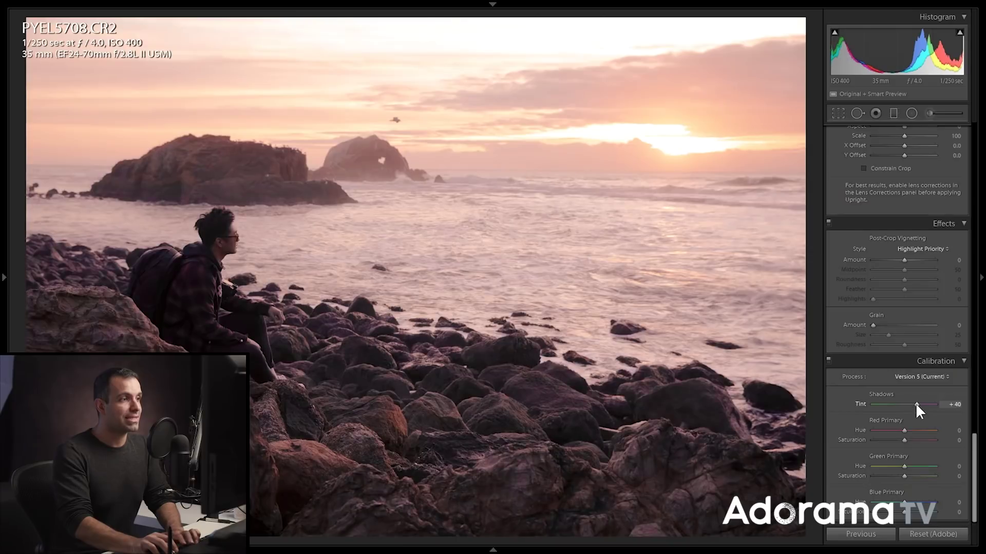
key(shift+Up)
key(shift+Up)
key(shift+Up)
key(shift+Up)
key(shift+Up)
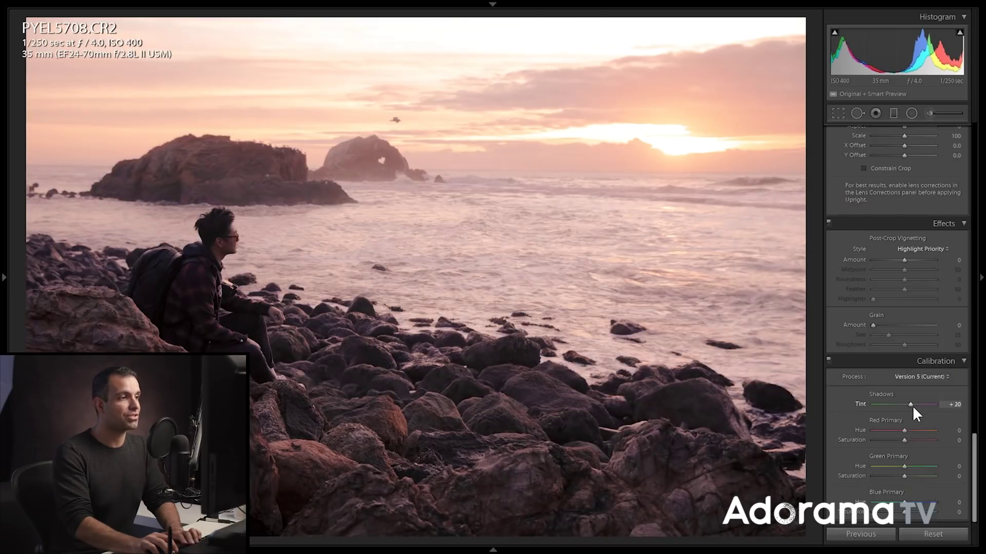
Step: Set the calibration Red Primary to hue +55 and saturation -7
click(914, 431)
drag(916, 429, 767, 462)
Step: Set the calibration Green Primary to hue +31 and saturation -11, and the Blue Primary to hue -27 and saturation -12
drag(852, 464, 963, 493)
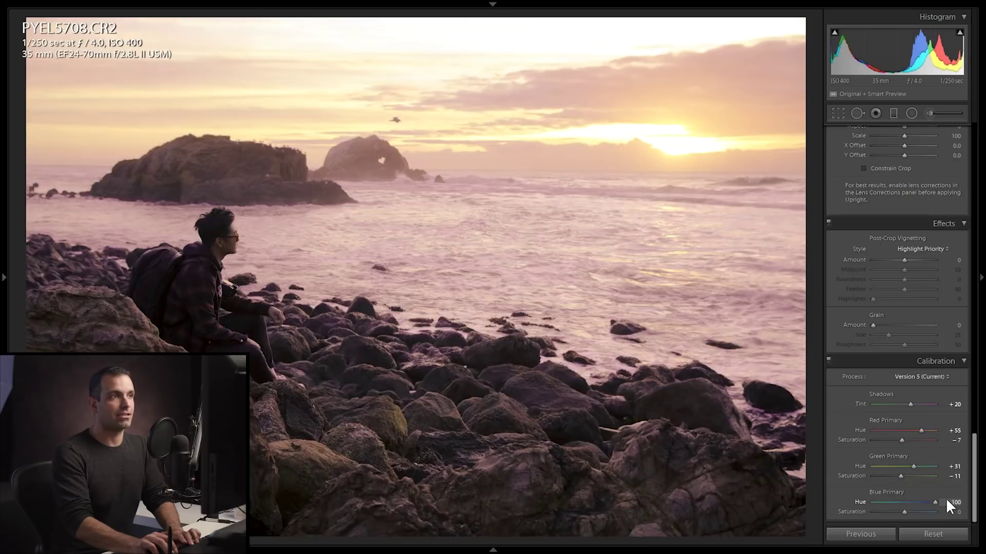
drag(944, 498, 899, 509)
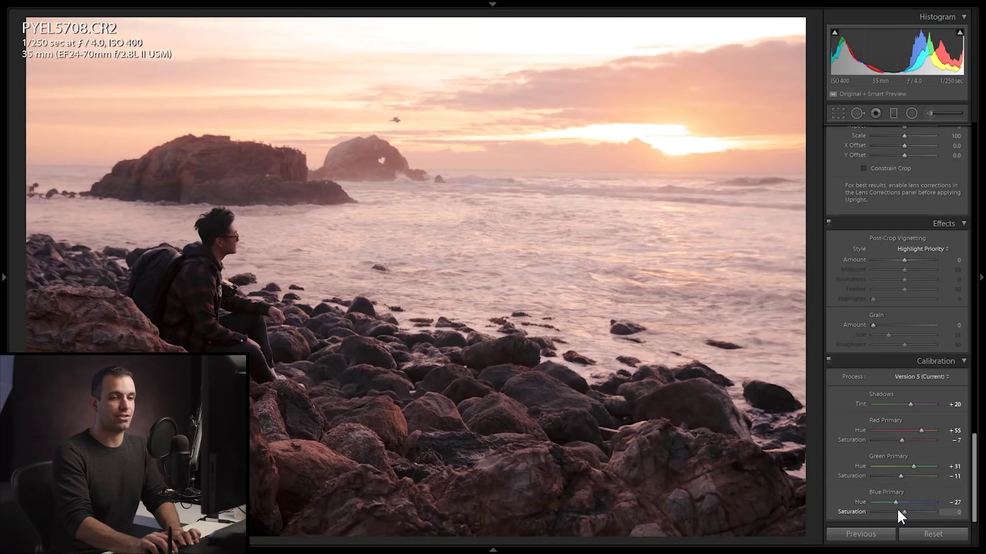
drag(901, 509, 898, 510)
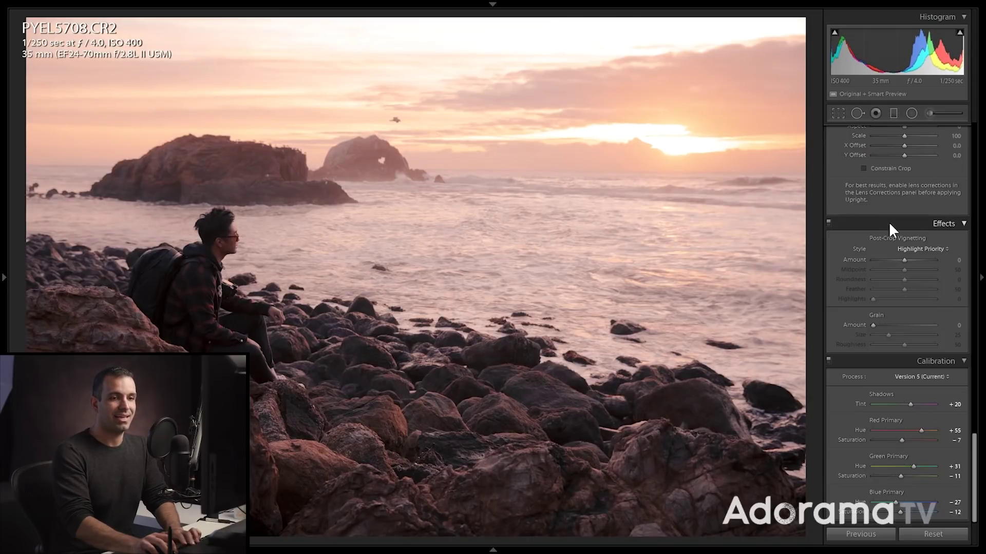
Step: Compare the photo with and without the calibration adjustments, leaving them enabled
click(828, 362)
click(828, 360)
click(827, 361)
click(828, 359)
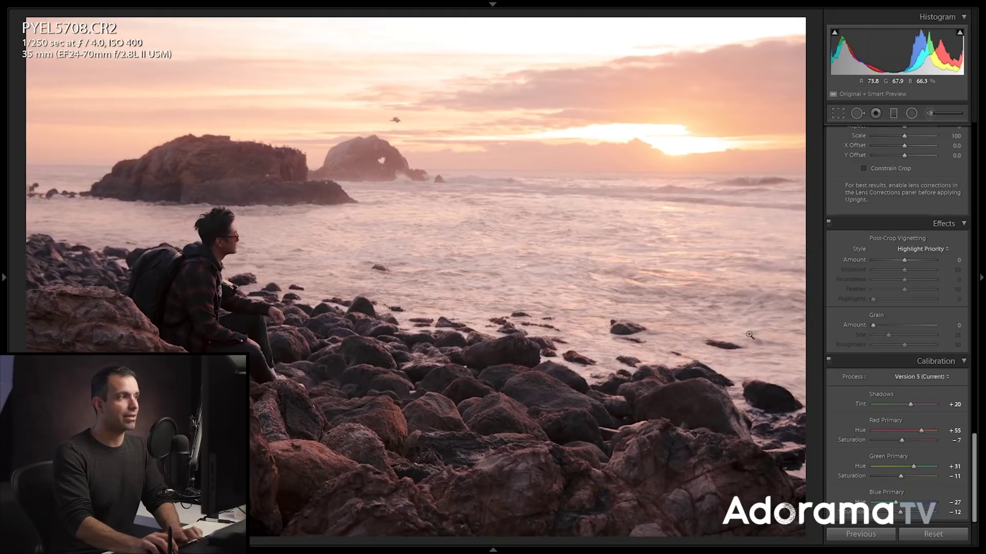
Step: Place a horizontal graduated filter with the 00c - Burn (Exposure -0.5) preset from the upper sky to the shoreline, centred on the horizon
scroll(907, 278, up, 15)
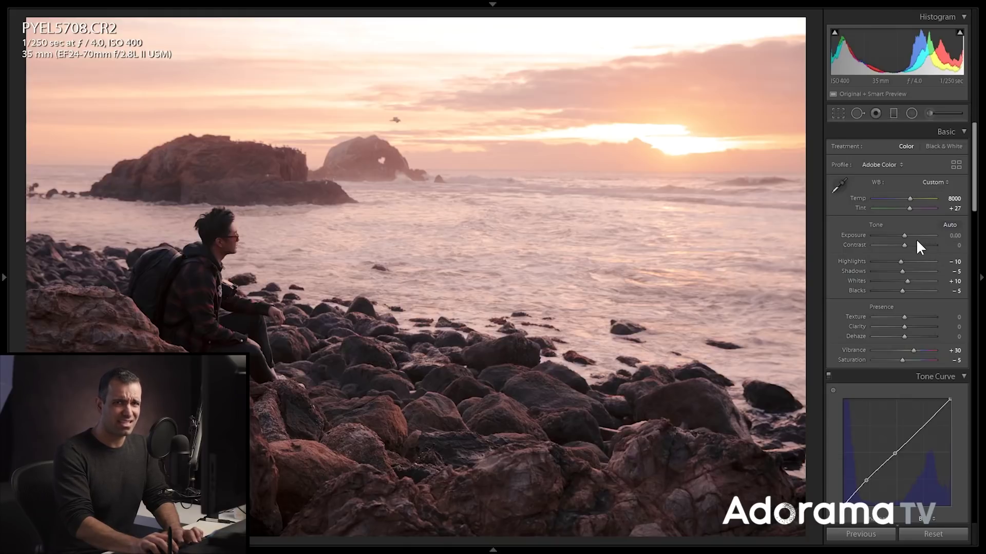
click(893, 113)
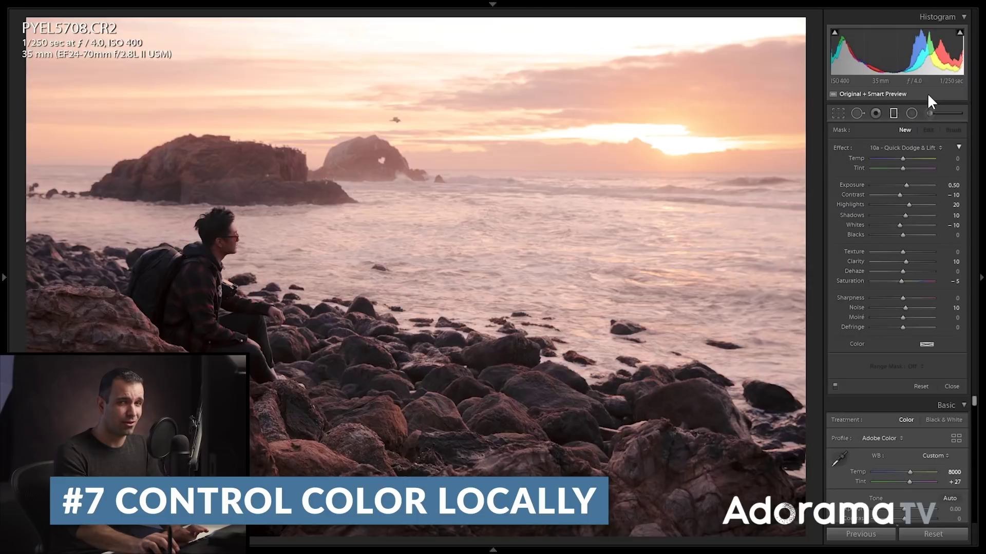
click(905, 150)
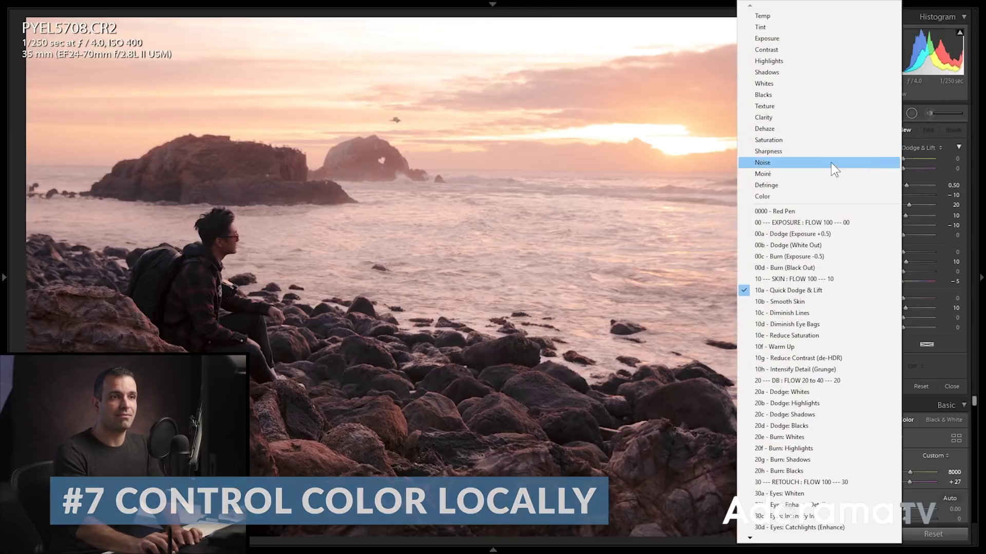
click(796, 257)
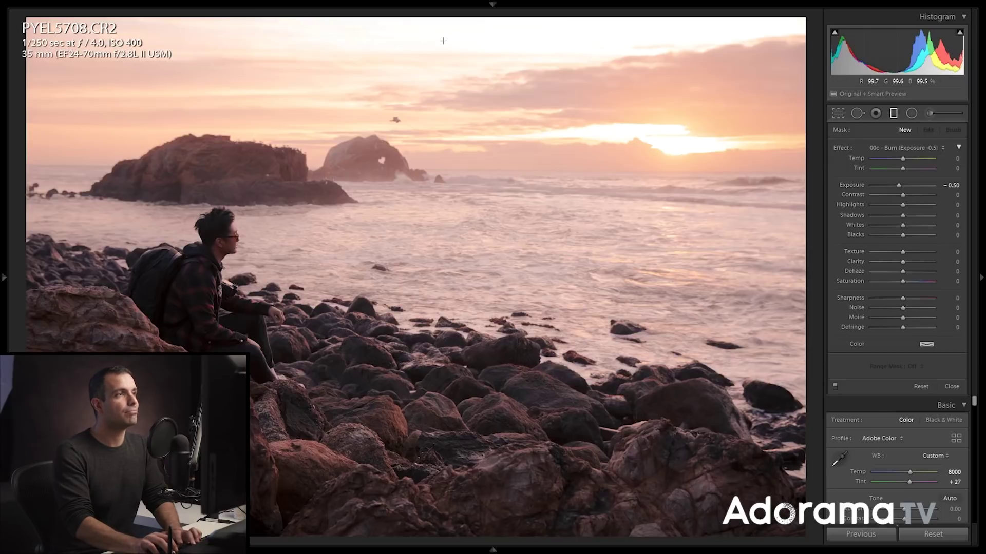
key(shift)
key(shift)
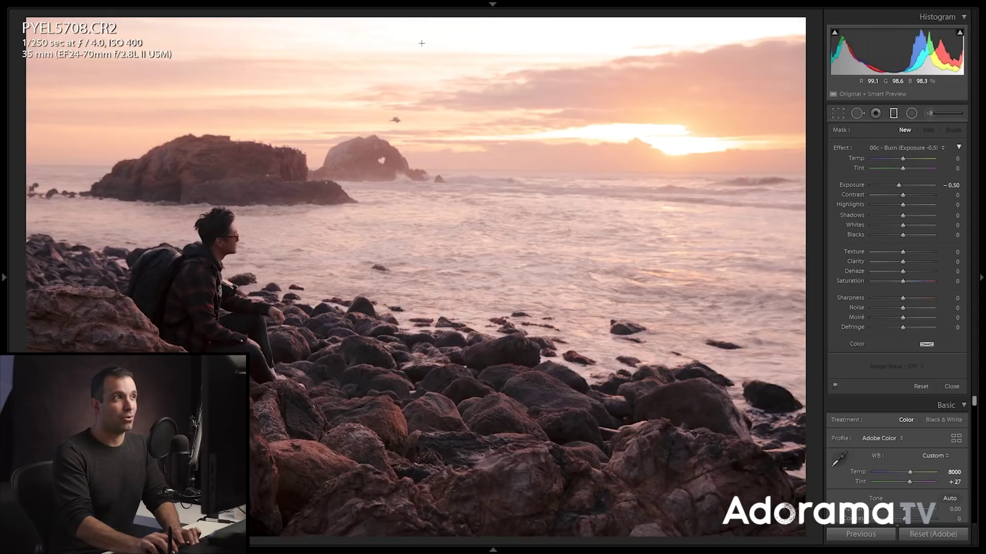
drag(423, 62, 437, 297)
drag(422, 193, 434, 173)
Step: Set the graduated filter's exposure to -1.00
key(Down)
key(Down)
key(Down)
key(Down)
key(Down)
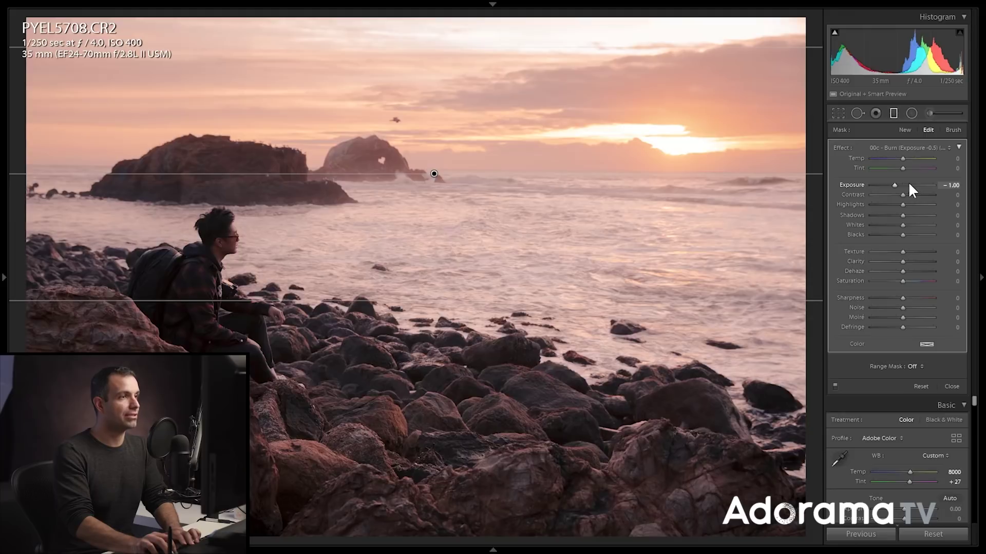
Step: Shift the sky graduated filter slightly upward, centring it near the horizon, and give it a faint color tint
mouse_move(434, 173)
mouse_down()
mouse_move(436, 208)
mouse_move(439, 168)
mouse_up()
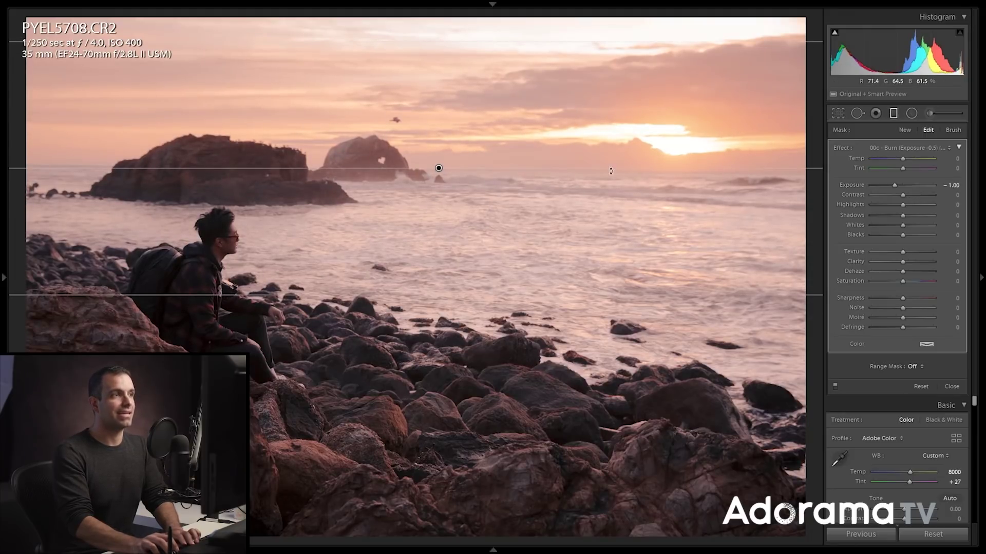
click(926, 344)
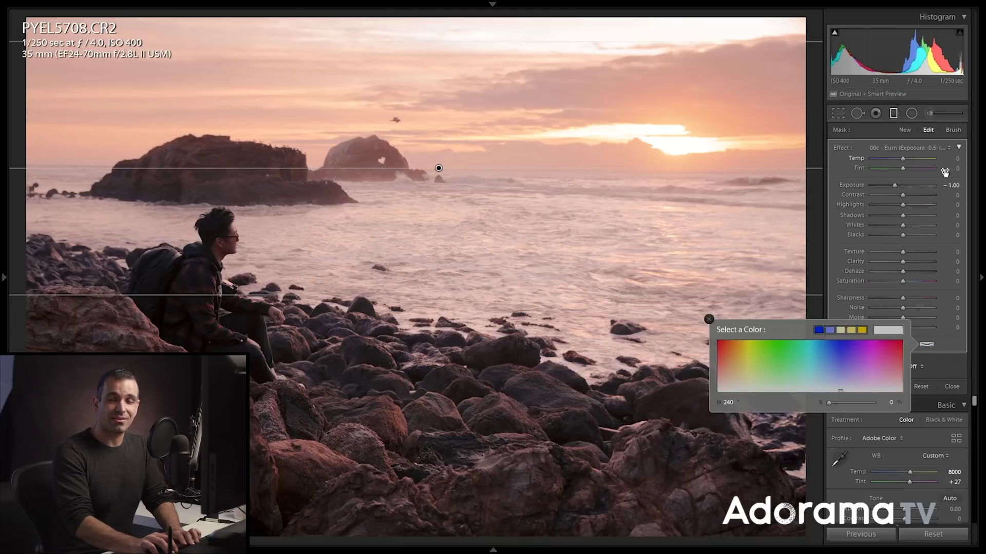
drag(766, 383, 824, 325)
click(709, 318)
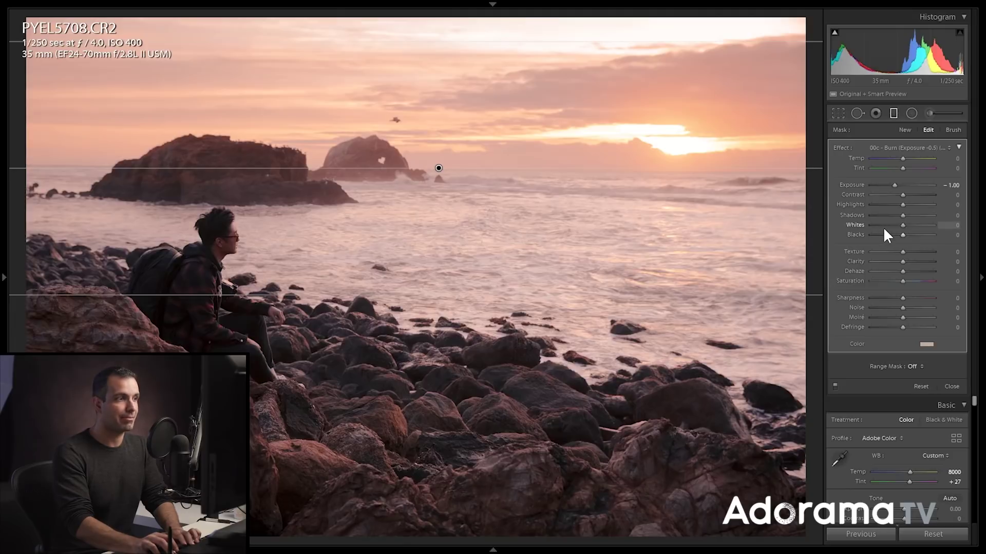
click(894, 112)
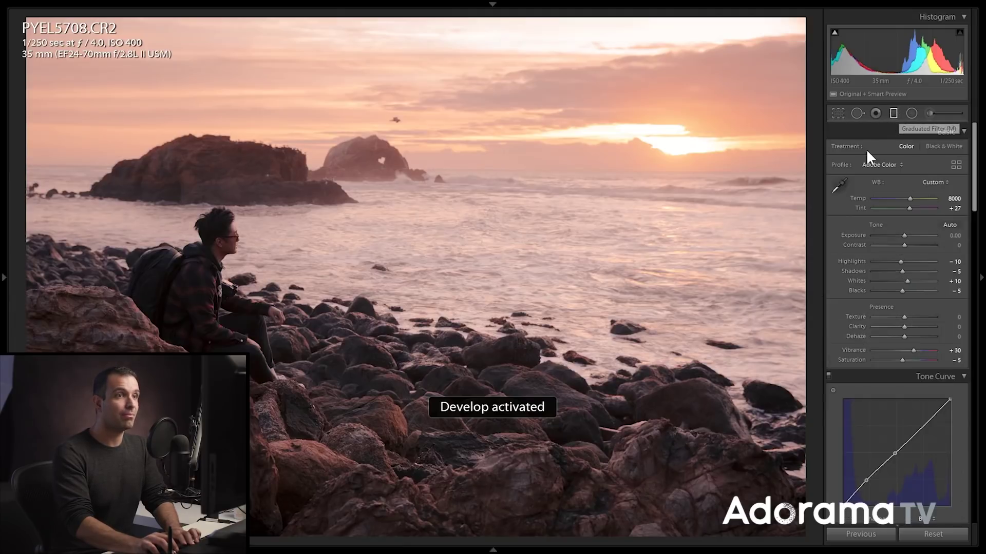
Step: Add a horizontal graduated filter with the 00c - Burn (Exposure -0.5) preset over the foreground rocks, fading upward to the horizon
key(m)
drag(425, 510, 431, 216)
drag(420, 364, 434, 322)
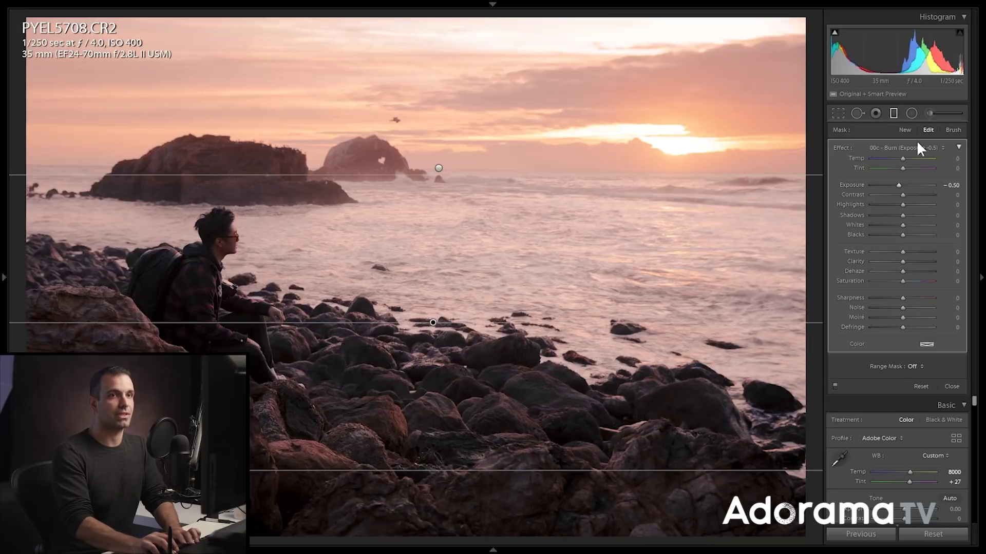
click(893, 113)
click(927, 113)
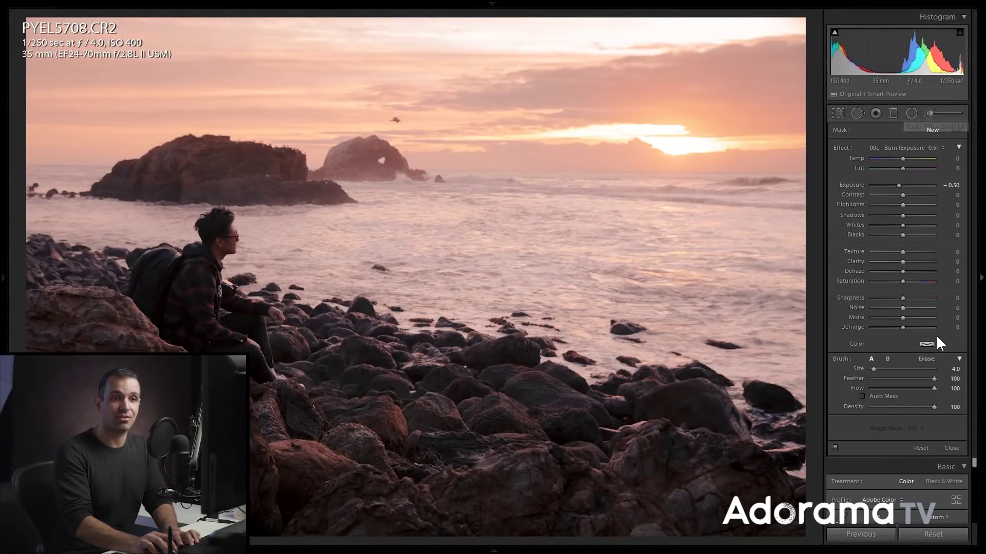
click(929, 113)
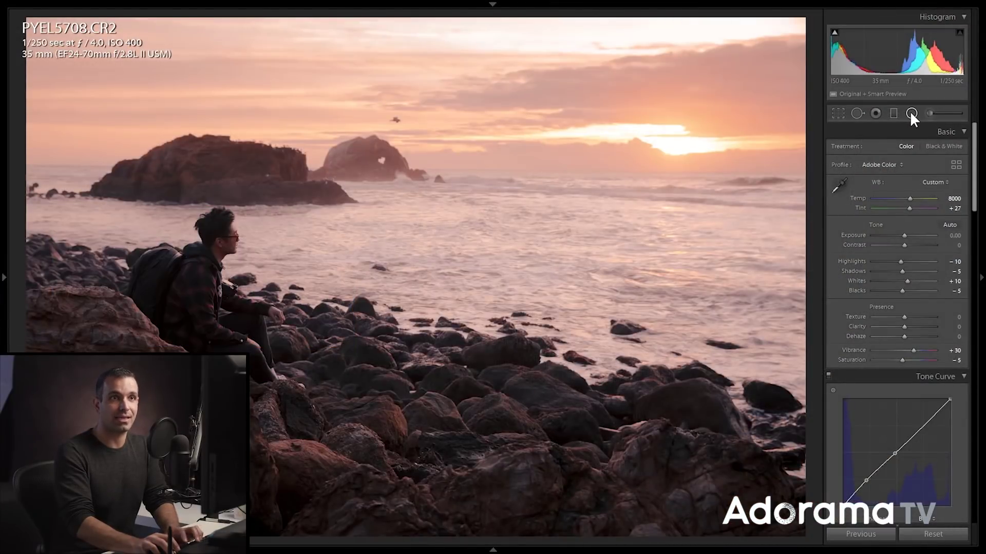
Step: Try a large radial filter with the 00c - Burn (Exposure -0.5) preset centred on the seated man, and delete it
click(911, 112)
drag(215, 237, 497, 398)
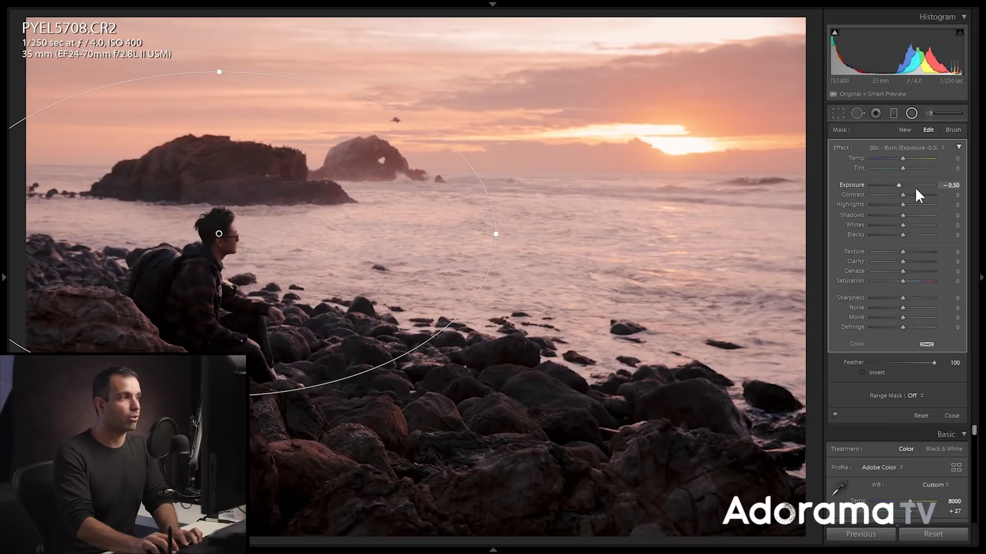
click(910, 113)
click(911, 113)
click(219, 236)
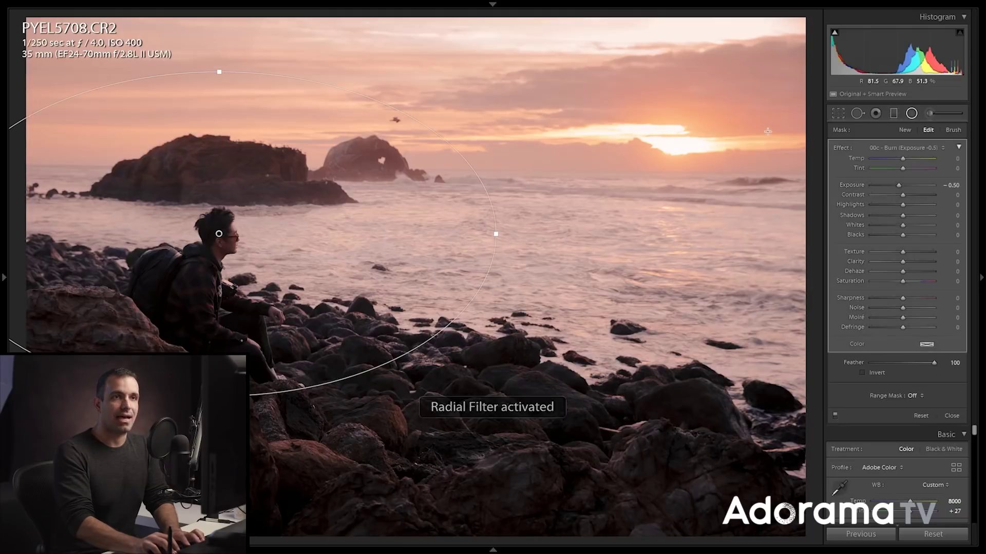
key(Delete)
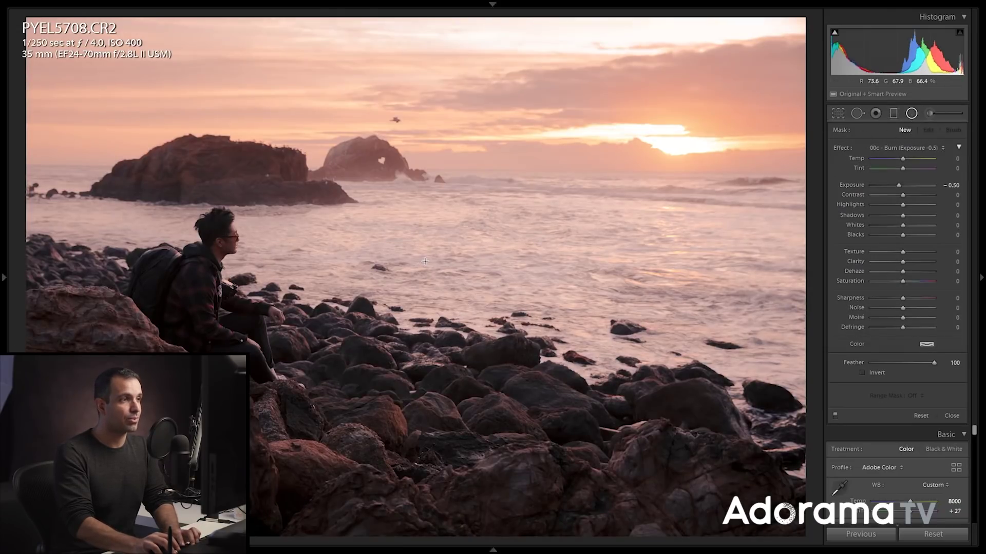
Step: Try a full-frame radial burn and a new preset storing only Process Version and Radial Filters, cancel the preset and reset the burn
mouse_move(423, 264)
mouse_down()
mouse_move(715, 433)
mouse_move(775, 488)
mouse_move(809, 497)
mouse_move(715, 449)
mouse_move(729, 392)
mouse_move(821, 500)
mouse_move(835, 536)
mouse_move(827, 529)
mouse_up()
drag(426, 259, 419, 273)
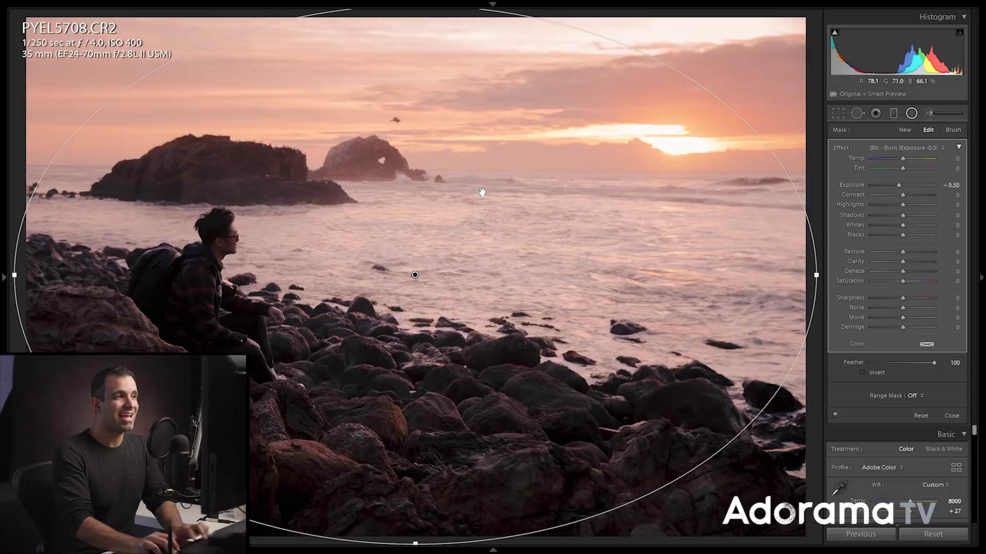
click(6, 214)
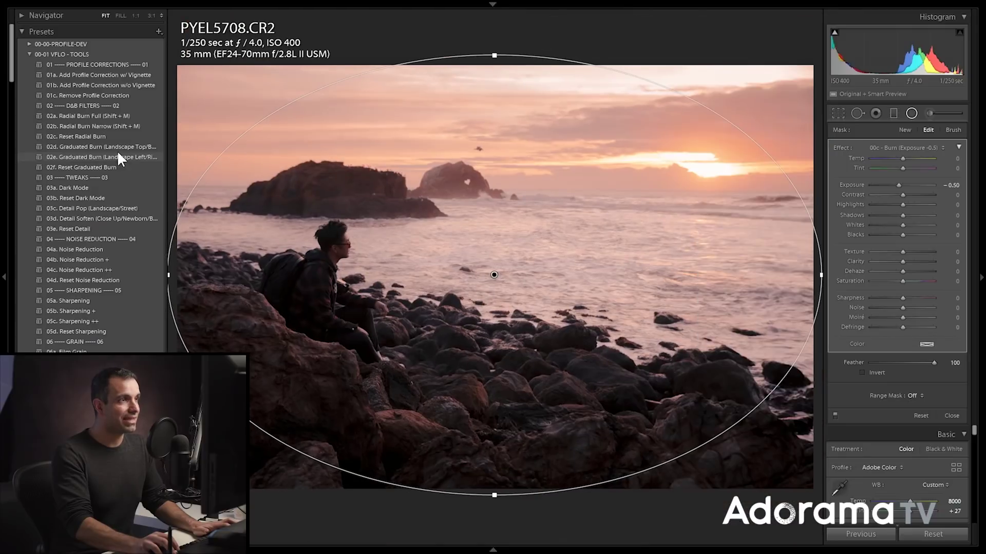
click(159, 32)
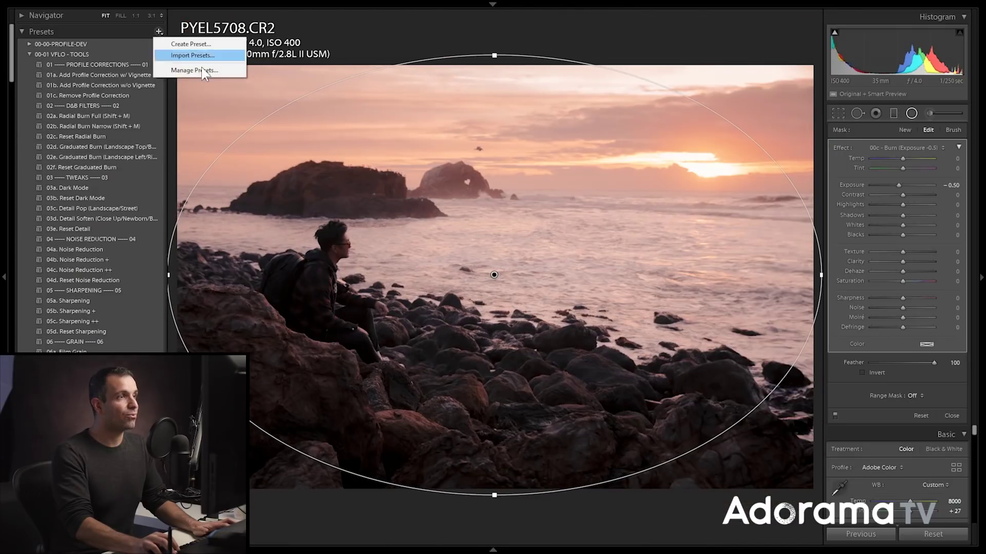
click(227, 41)
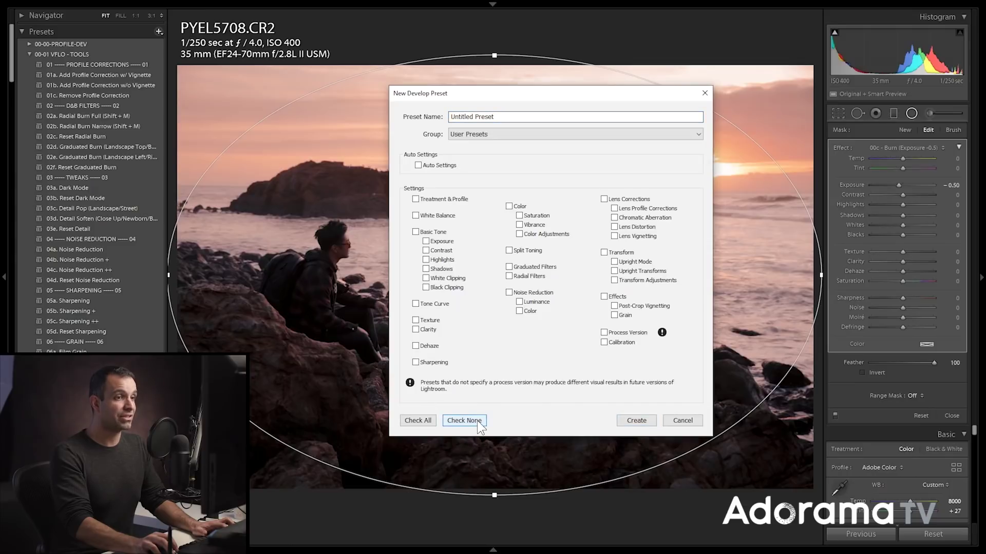
click(634, 332)
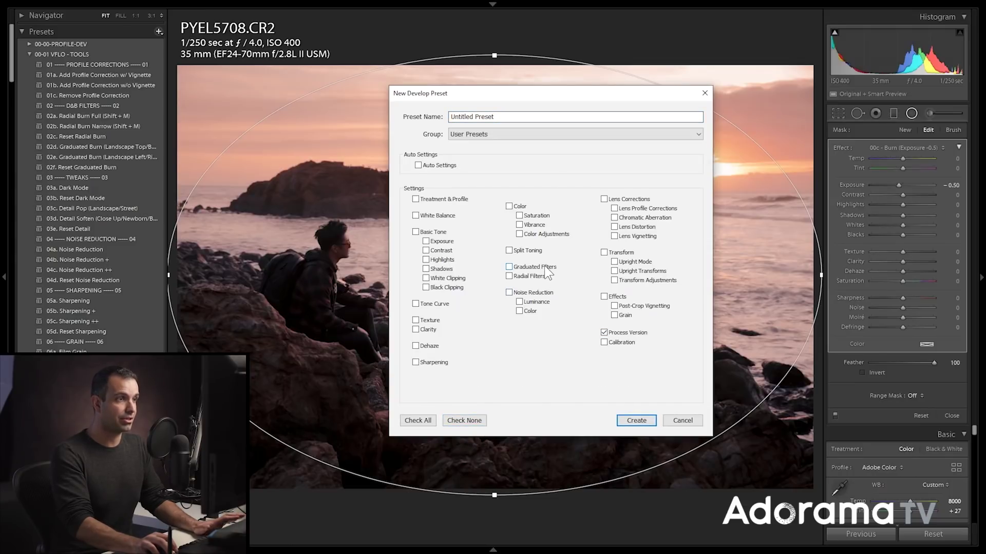
click(516, 276)
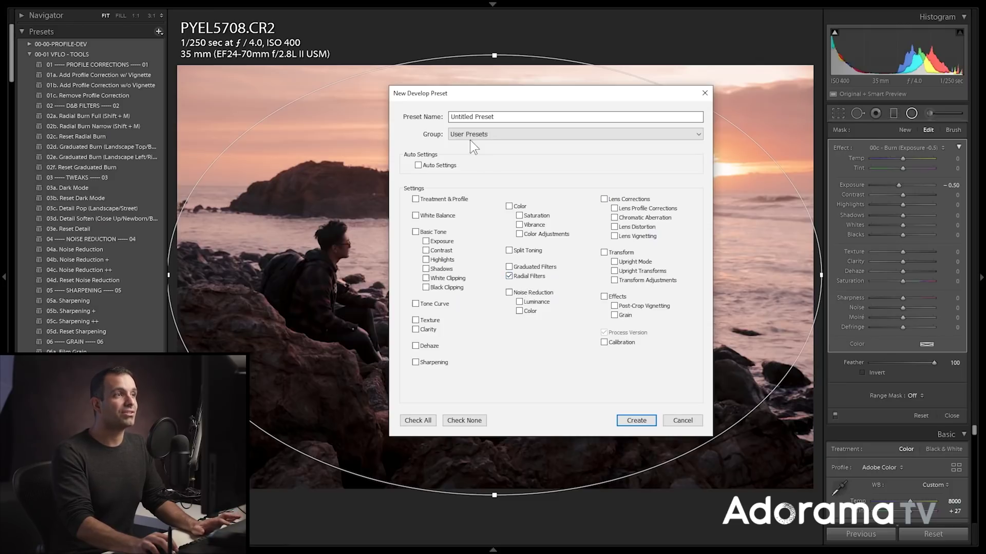
click(681, 420)
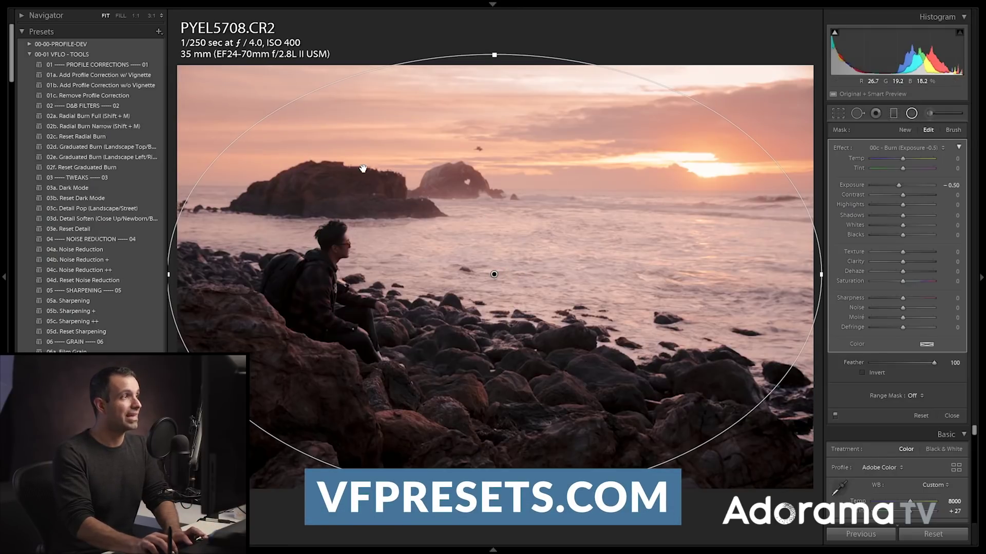
click(142, 135)
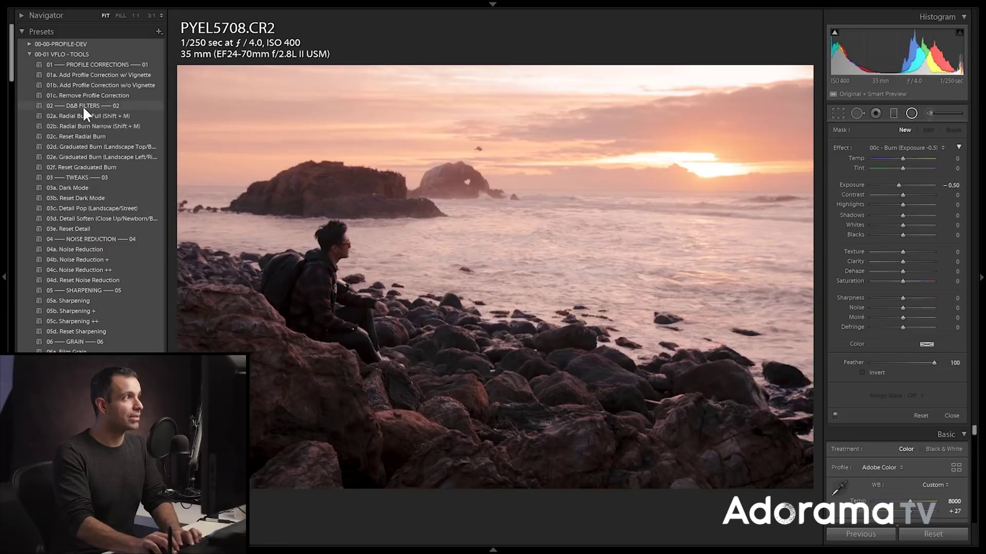
Step: Try the 02b. Radial Burn Narrow and 02a. Radial Burn Full presets, examining the area their radial filters cover
click(85, 123)
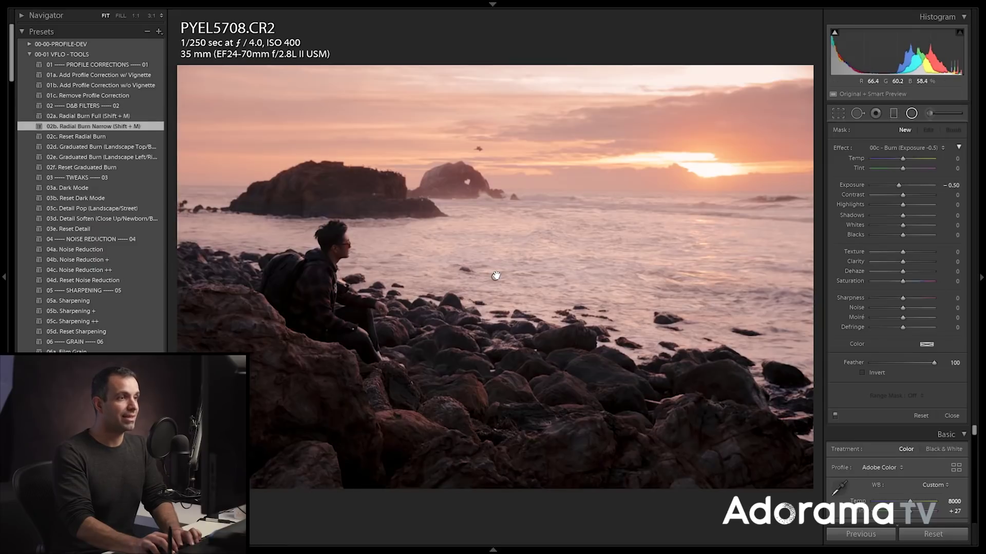
click(112, 116)
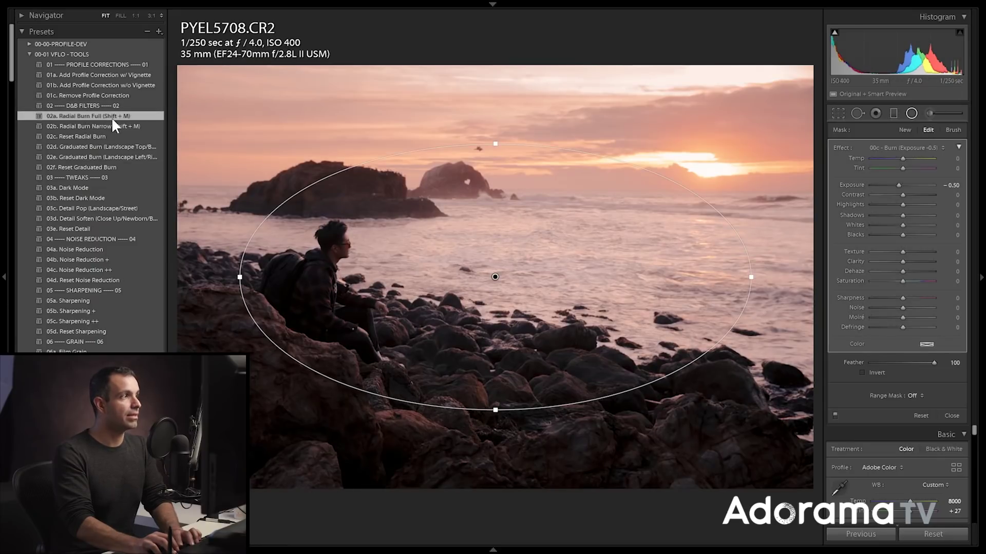
click(495, 277)
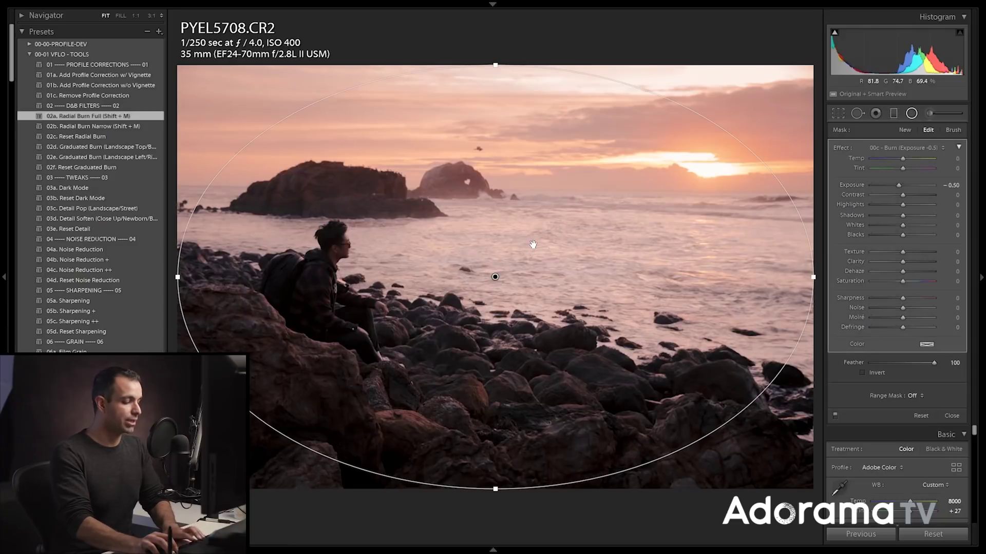
key(shift+m)
key(shift+m)
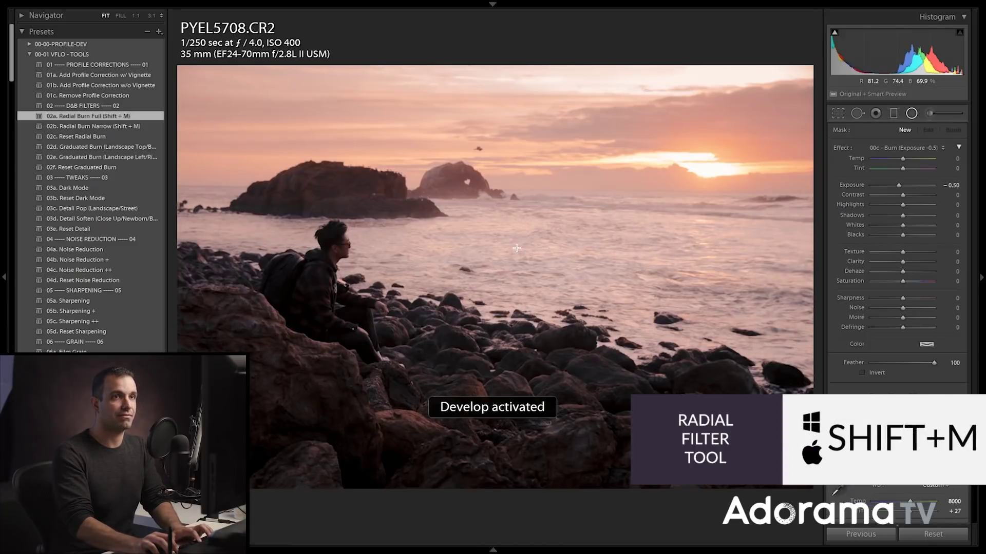
key(shift+m)
key(shift+m)
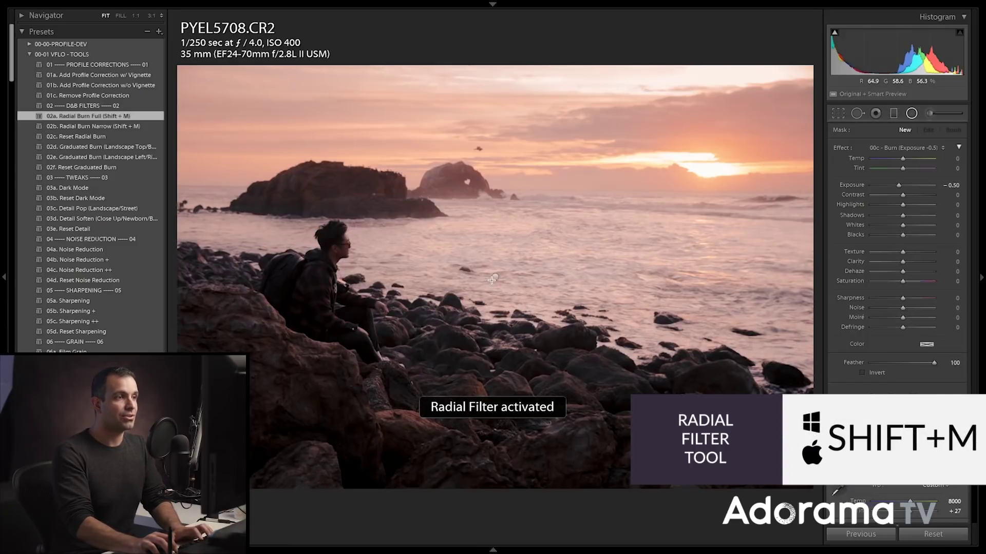
Step: Apply the 02b. Radial Burn Narrow preset and centre its radial filter on the seated man's face
click(136, 129)
key(shift+m)
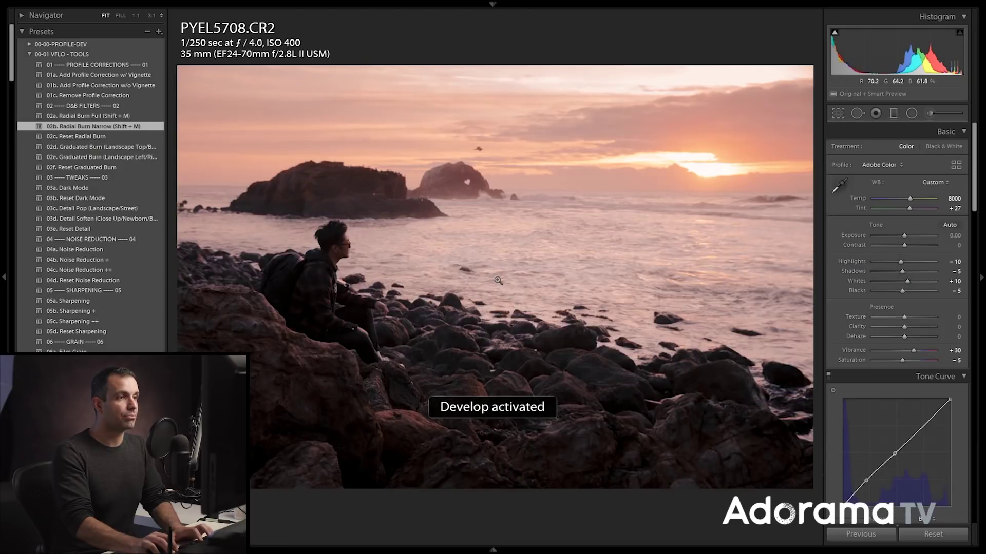
key(shift+m)
click(495, 278)
drag(495, 277, 342, 260)
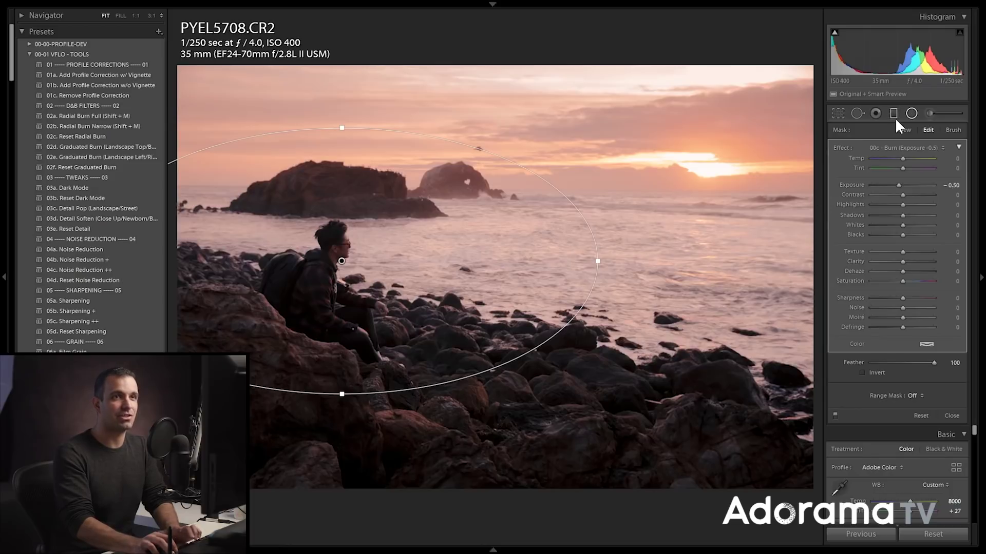
click(909, 113)
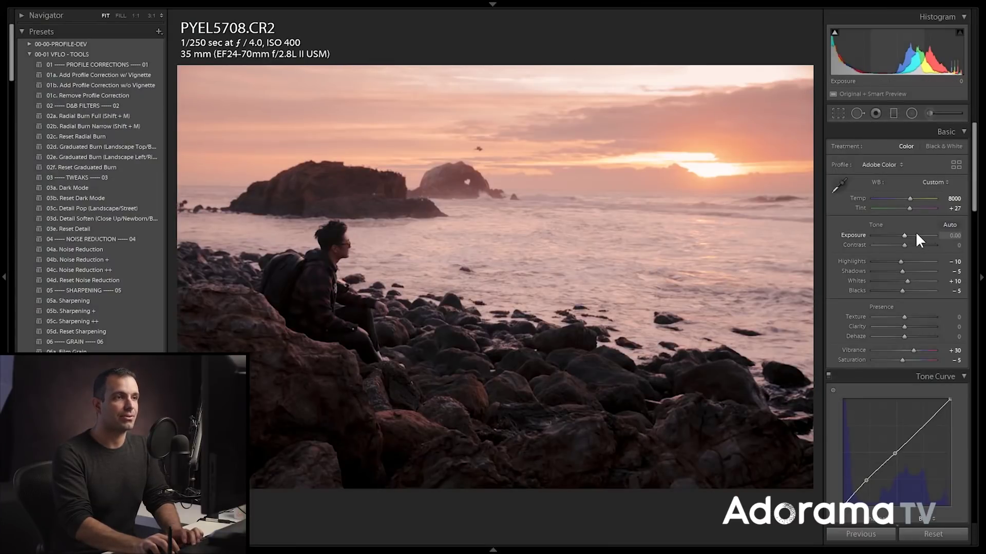
Step: Darken and flatten the overall photo by setting the exposure to -0.70 and the contrast to -30
key(Down)
key(Down)
key(Down)
key(Down)
key(Down)
key(Down)
key(Down)
key(Down)
key(Down)
key(Down)
key(Down)
key(Down)
key(Down)
key(Down)
key(Down)
key(Down)
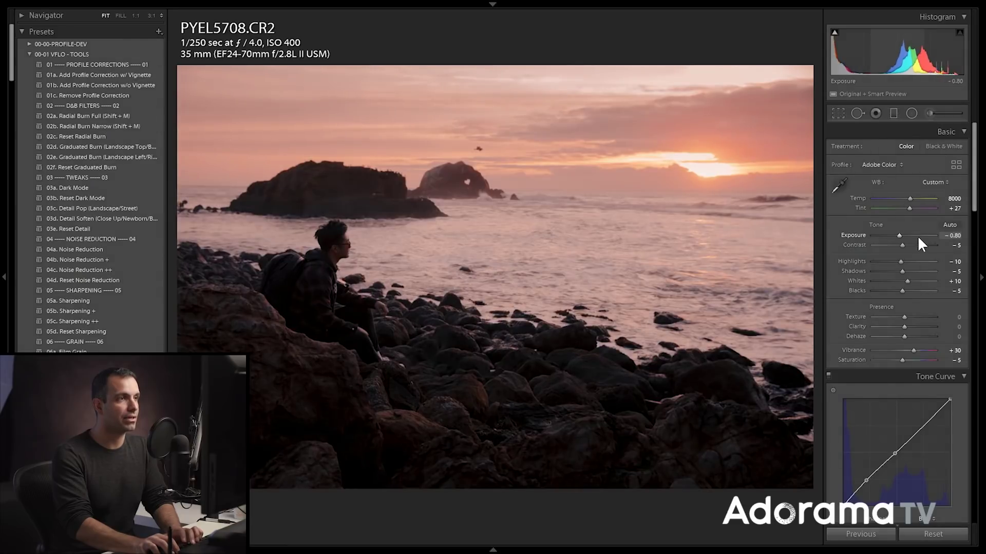
key(Up)
key(Up)
key(shift+Down)
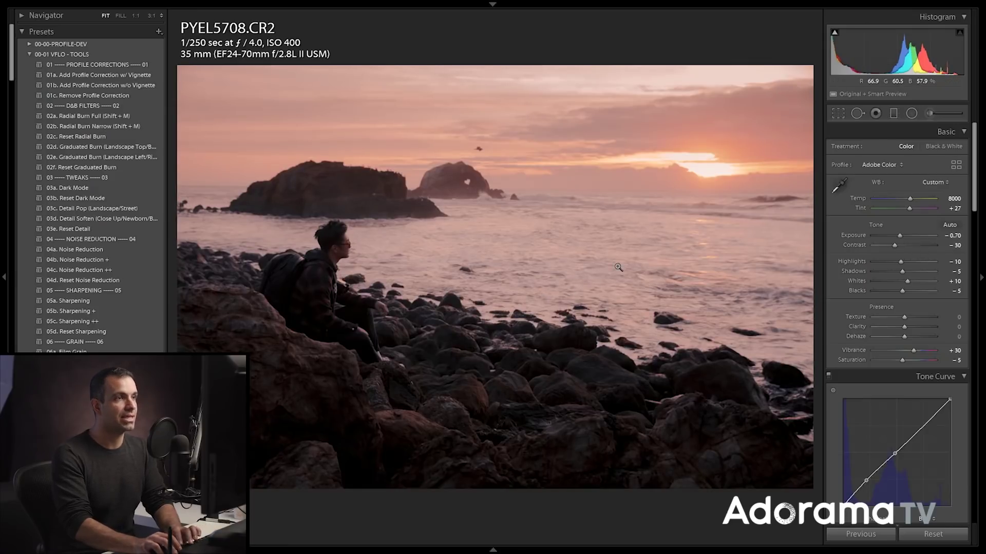
Step: Refine the white balance to a temperature of 8800 and a tint of +17
key(Up)
key(Up)
key(Up)
key(Up)
key(Up)
key(Up)
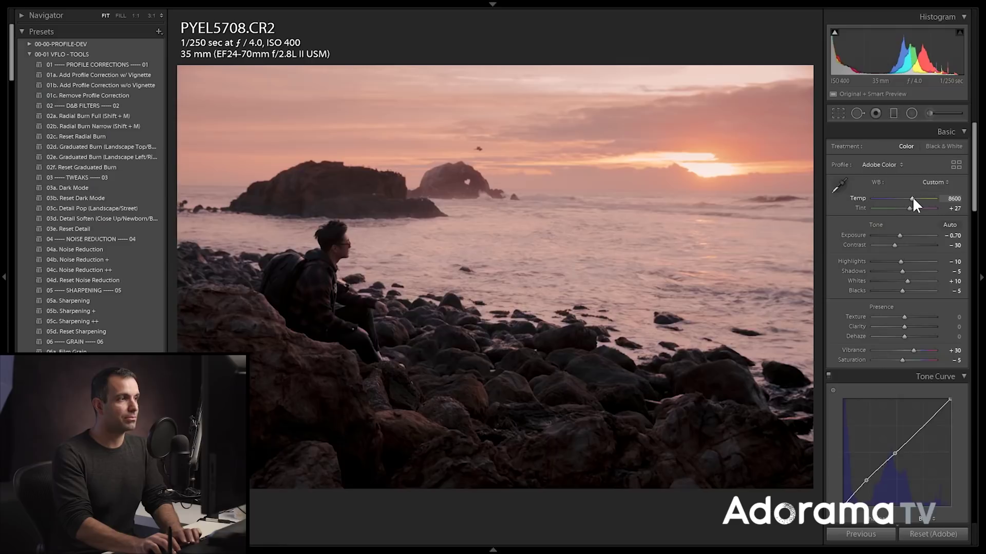
key(Down)
key(Down)
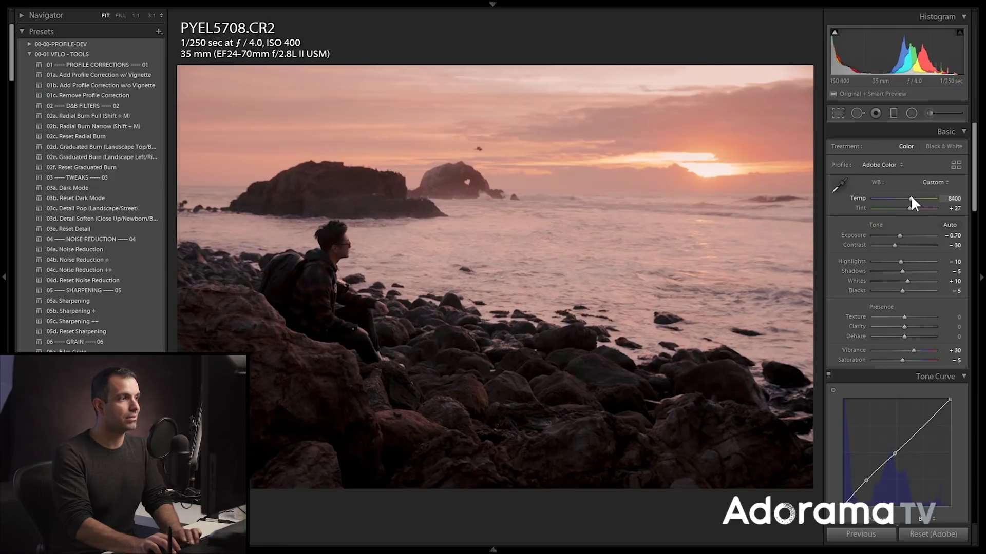
key(shift+Down)
key(shift+Down)
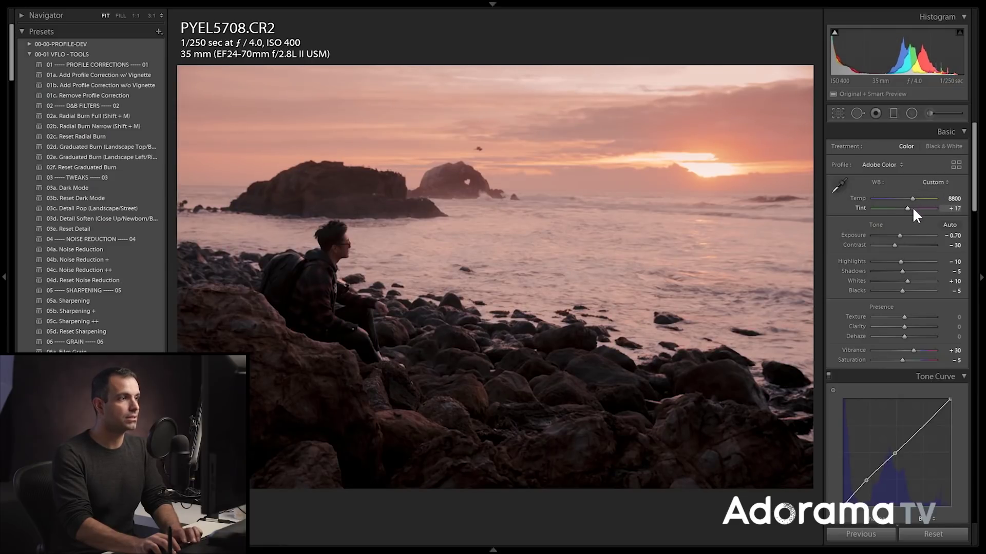
key(shift)
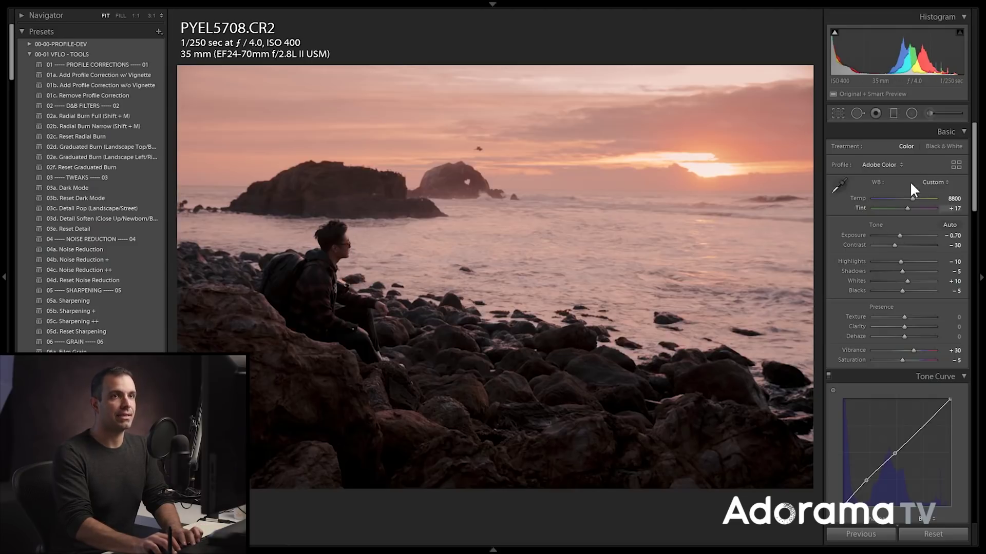
Step: Activate the Adjustment Brush with the 10a - Quick Dodge & Lift effect and review the other effect presets
click(930, 112)
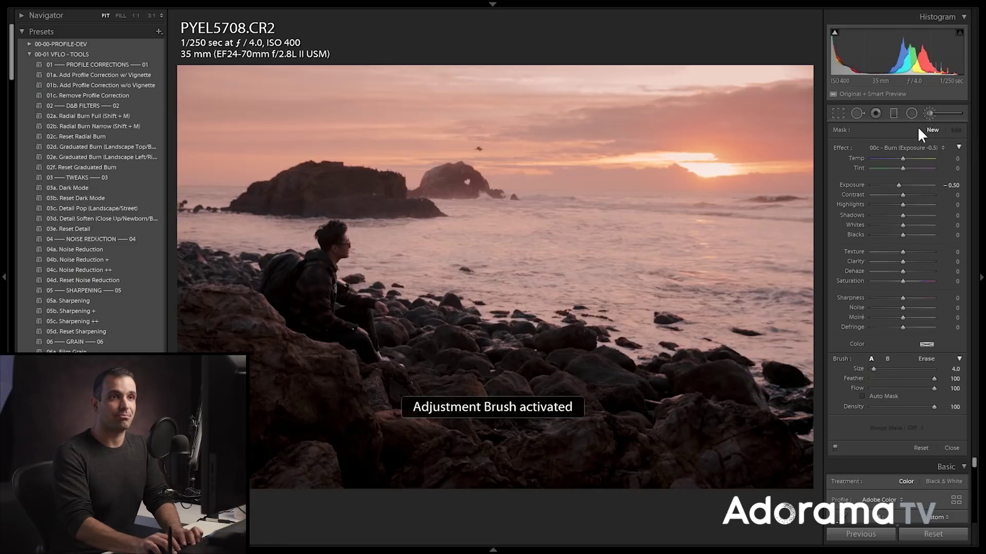
click(906, 147)
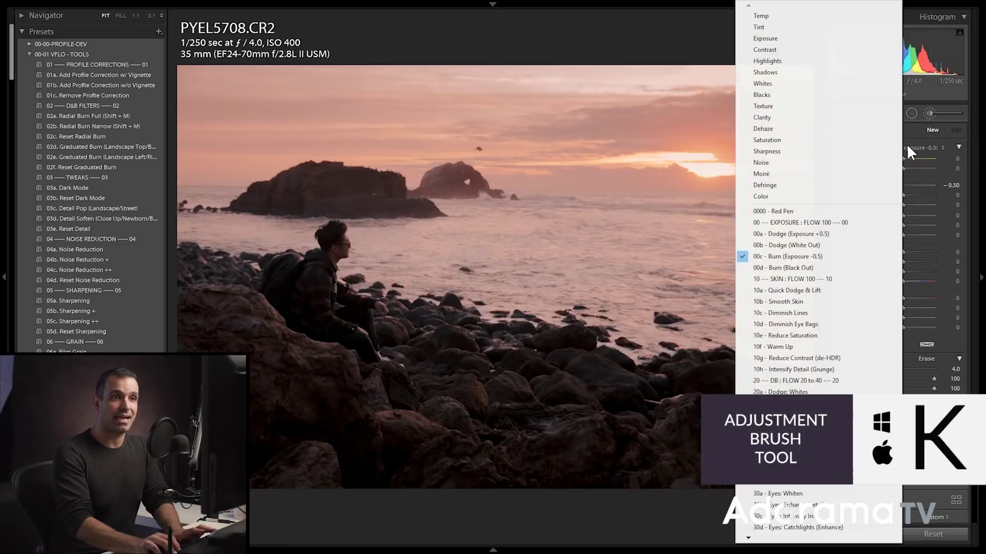
click(792, 289)
scroll(729, 200, up, 3)
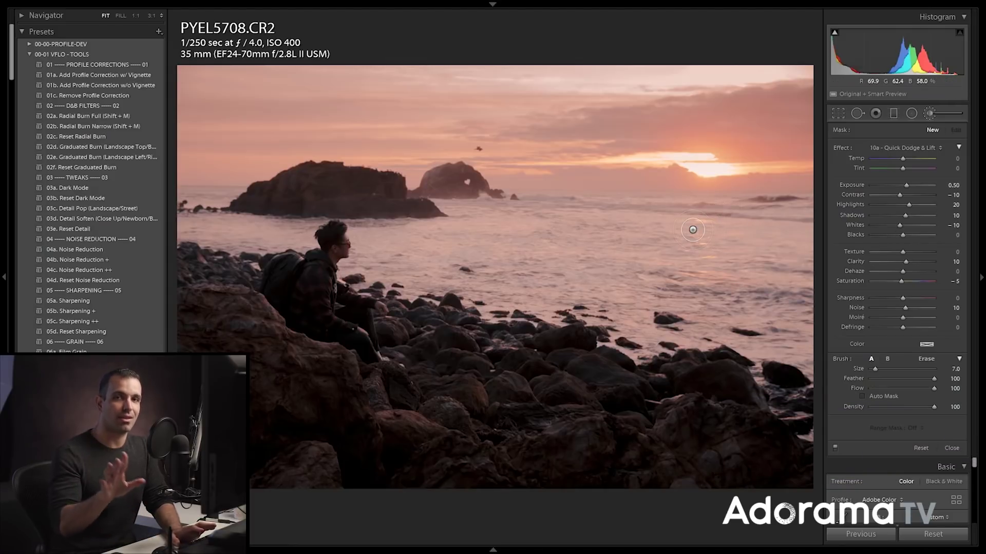
click(920, 147)
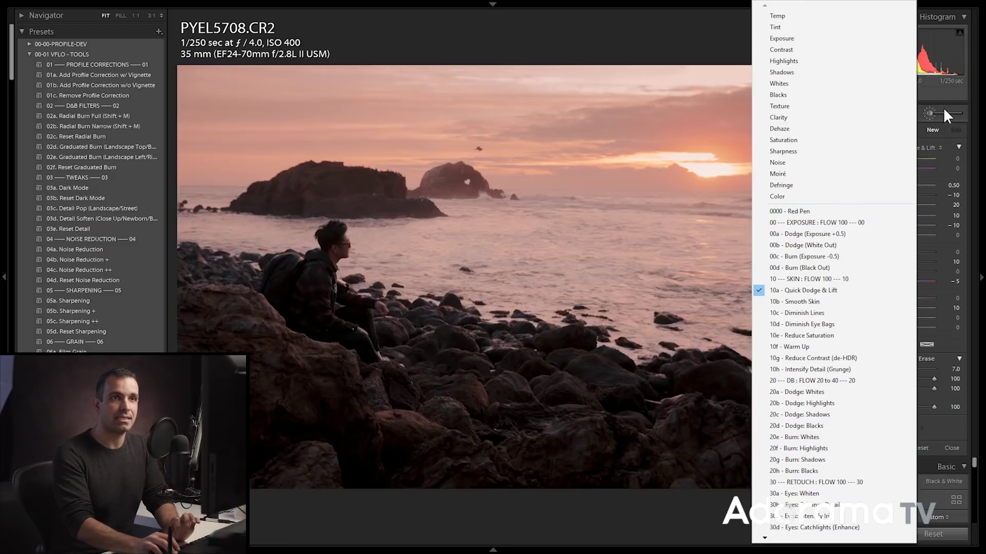
click(636, 34)
Step: Try a Quick Dodge & Lift stroke of brush size 11 on the shoreline rocks, scaling its overall strength up and down
key(bracketright)
key(bracketright)
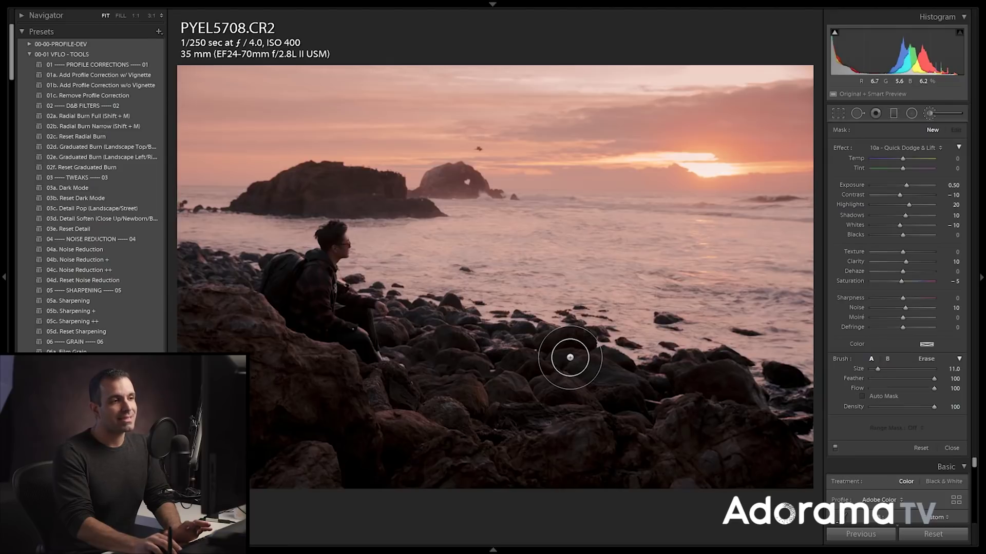
key(bracketright)
key(bracketright)
key(bracketleft)
key(bracketleft)
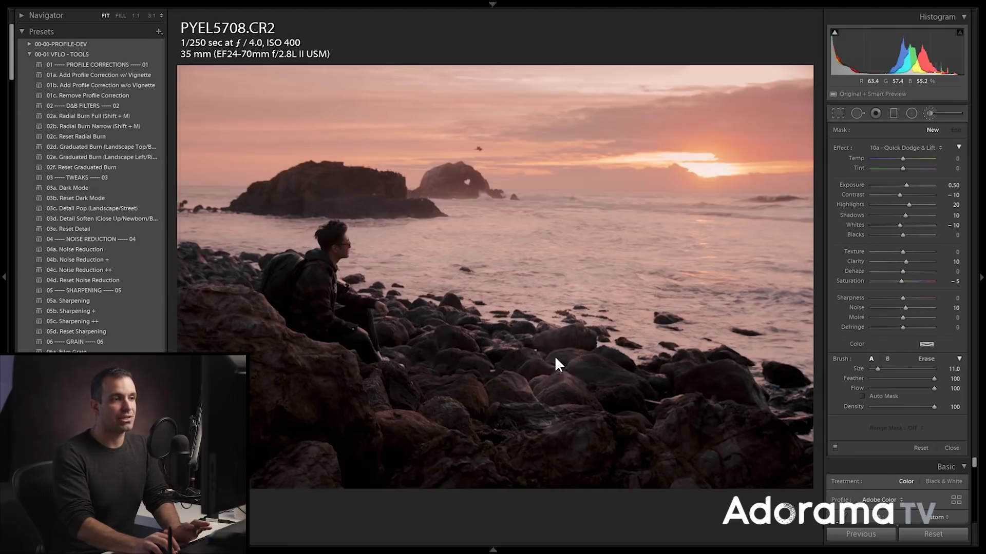
drag(564, 325, 561, 359)
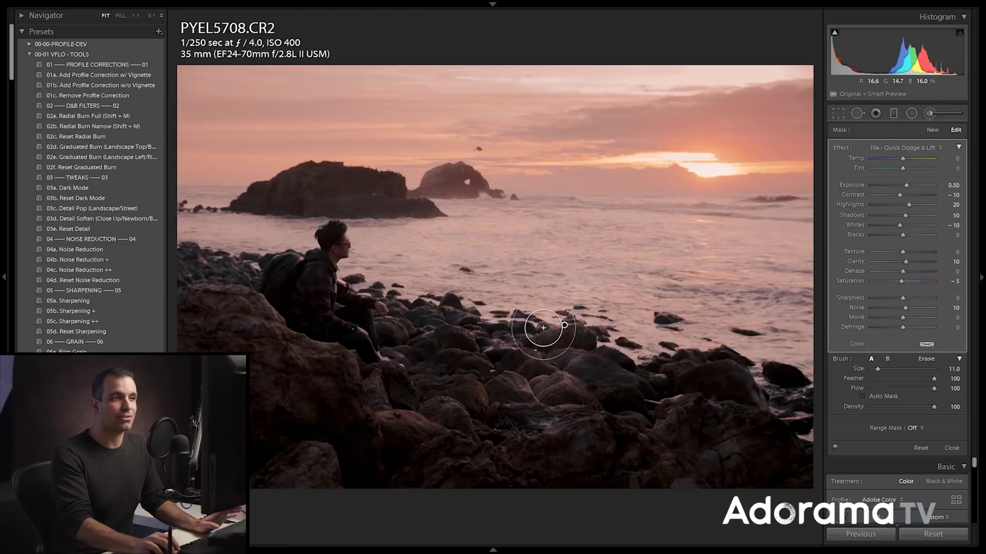
key(alt)
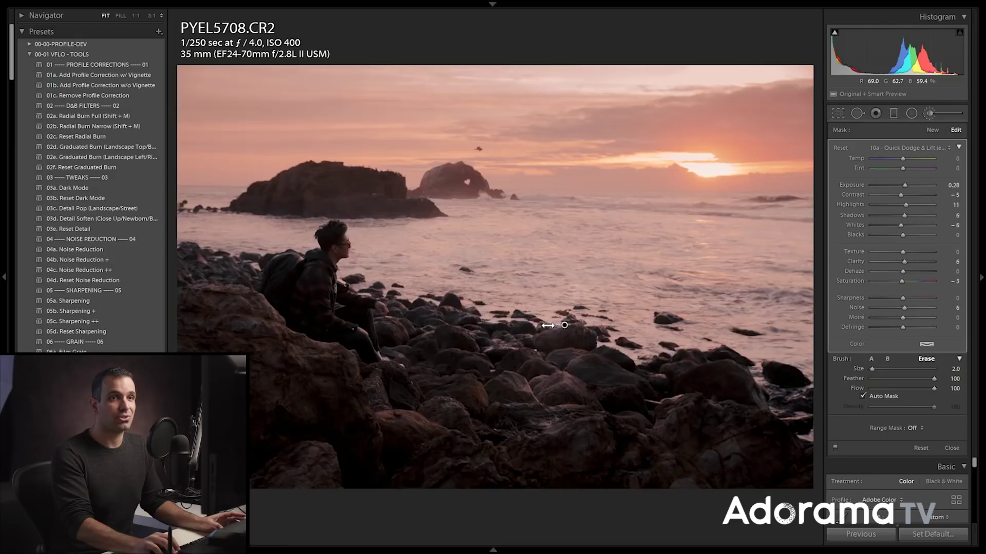
drag(549, 325, 533, 322)
drag(593, 326, 626, 327)
drag(548, 326, 575, 329)
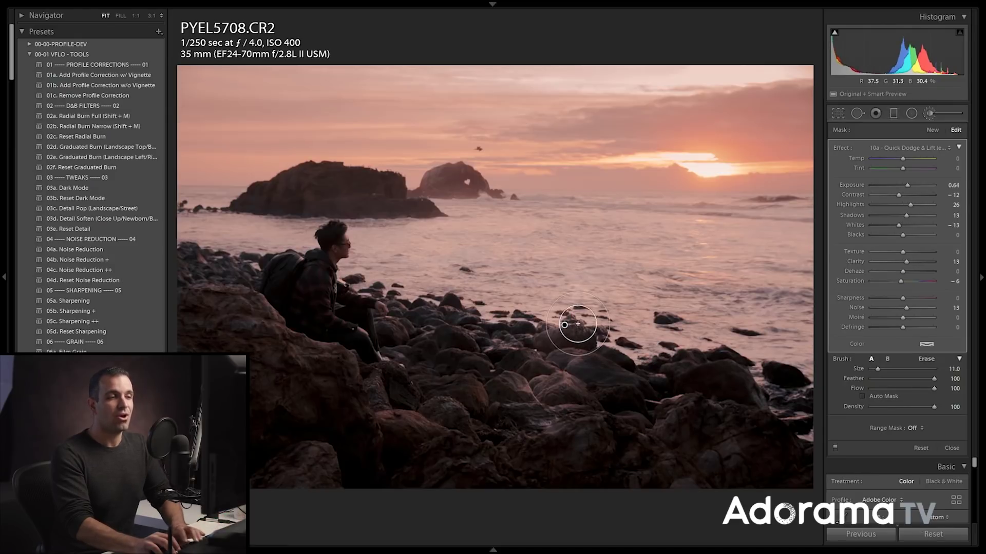
key(Return)
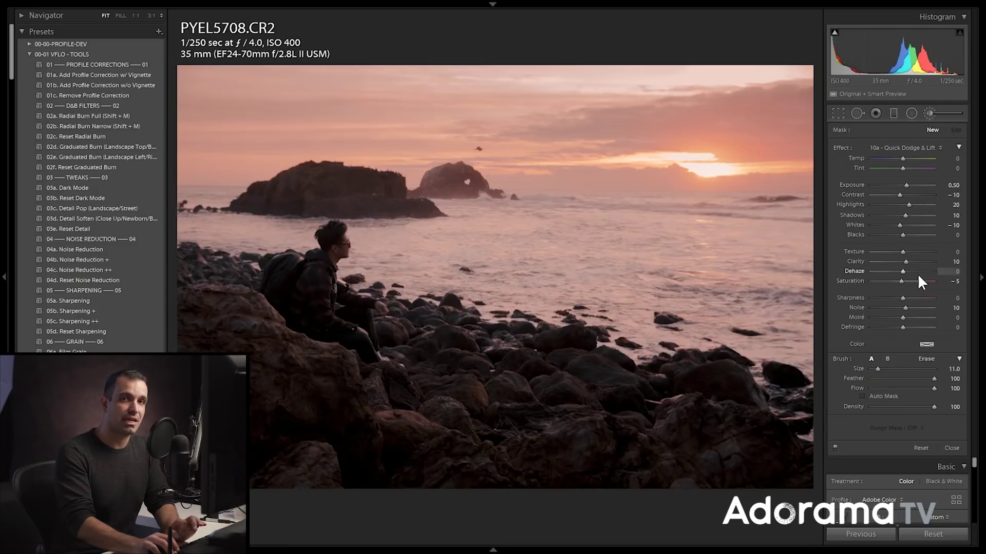
Step: Start a new Quick Dodge & Lift mask by brushing over the seated man's head and shoulders
key(bracketleft)
key(bracketleft)
key(bracketleft)
key(bracketleft)
key(bracketleft)
key(bracketleft)
key(bracketleft)
key(bracketright)
key(bracketright)
key(bracketright)
key(bracketright)
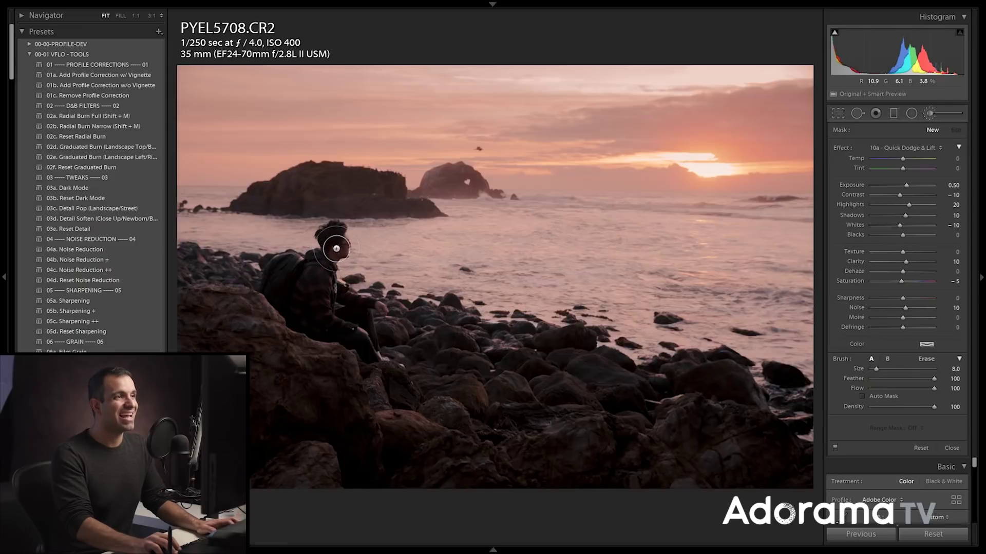
click(336, 256)
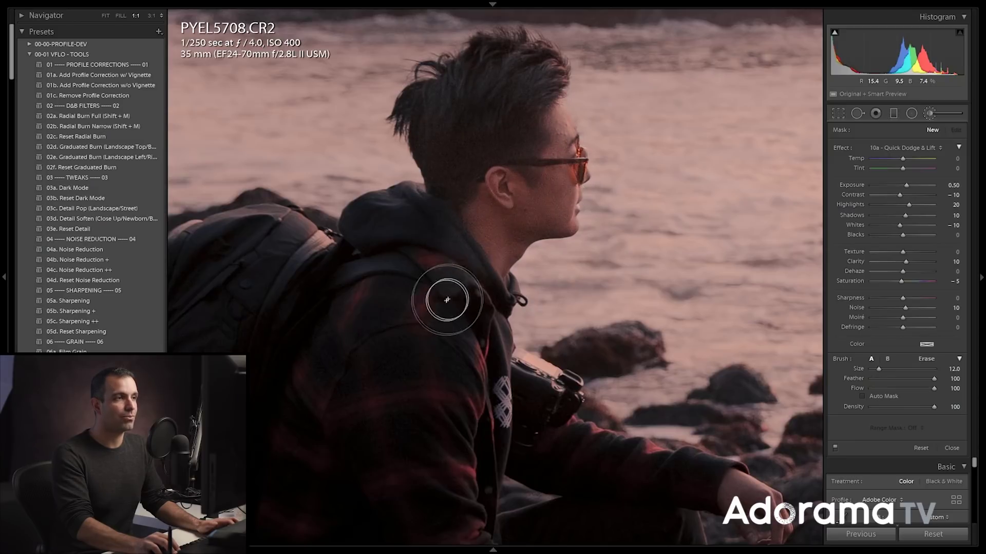
click(393, 303)
Step: Extend the dodge mask over the man's jacket, arms and legs, finishing with a brush size of 4
key(z)
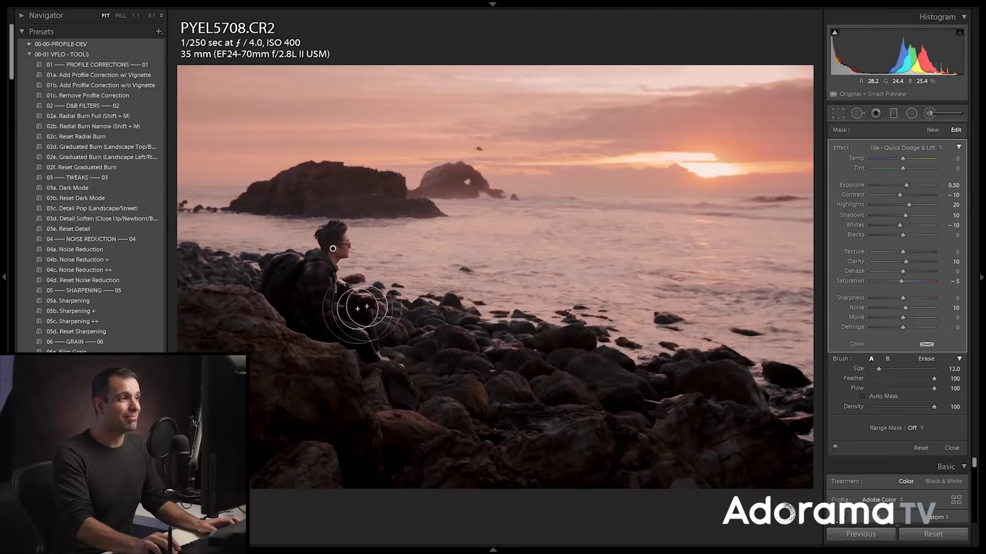
scroll(303, 282, down, 4)
mouse_move(298, 287)
mouse_down()
mouse_move(300, 319)
mouse_move(303, 280)
mouse_move(316, 272)
mouse_move(311, 314)
mouse_move(331, 326)
mouse_move(357, 312)
mouse_move(372, 360)
mouse_move(328, 337)
mouse_move(355, 318)
mouse_move(335, 292)
mouse_move(385, 321)
mouse_move(364, 305)
mouse_up()
key(bracketleft)
key(bracketleft)
key(bracketleft)
key(bracketleft)
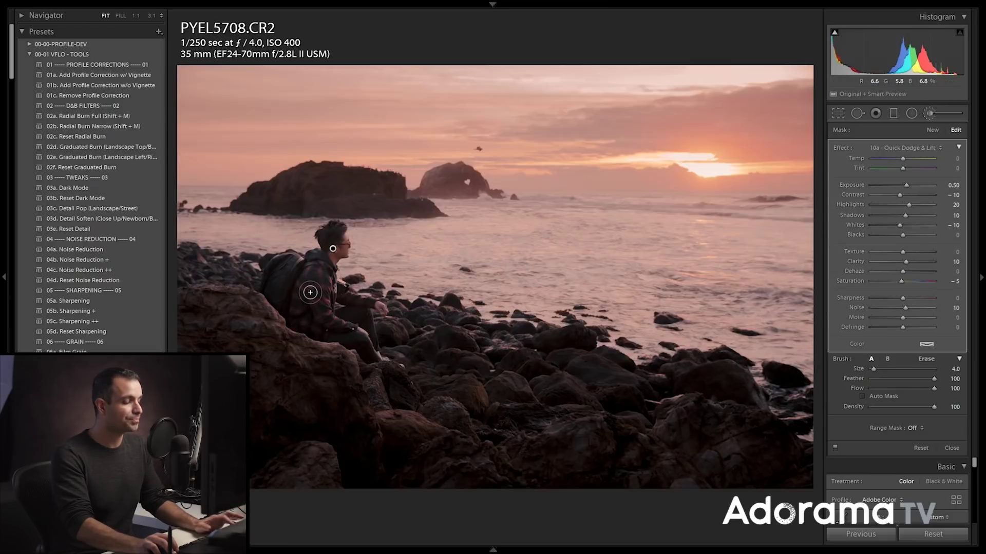
Step: Check the dodge mask with the overlay and touch up its coverage over the man's body, legs and backpack
key(backslash)
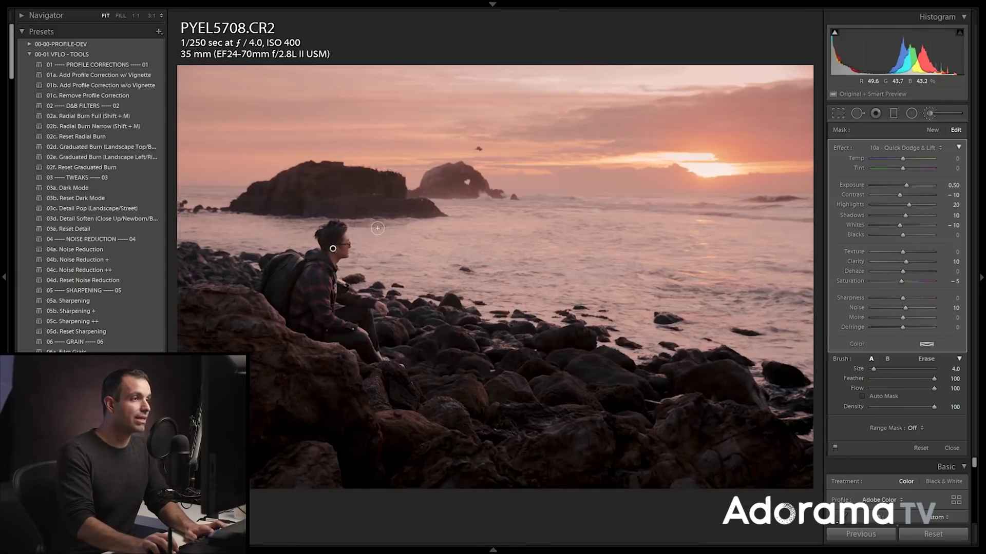
key(o)
key(z)
key(bracketright)
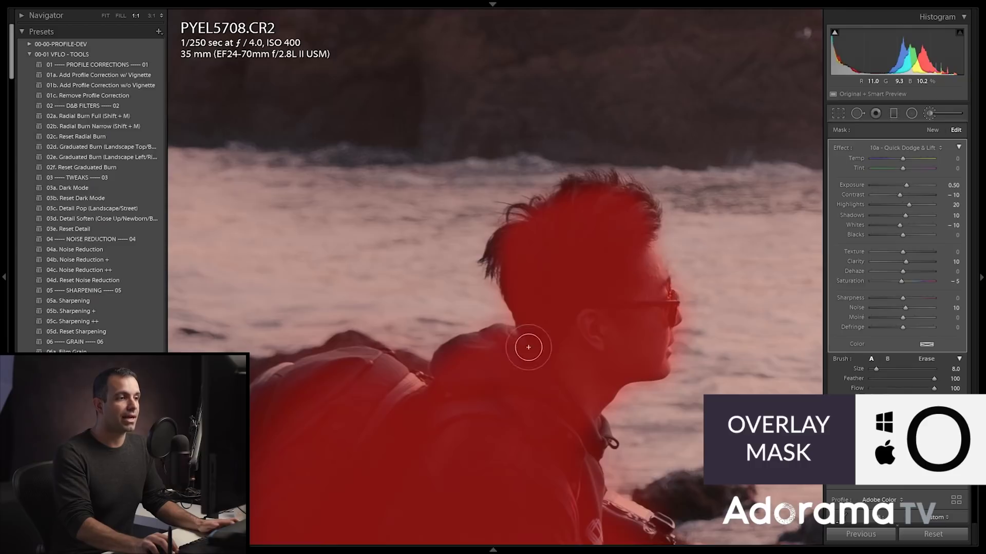
click(473, 443)
key(bracketleft)
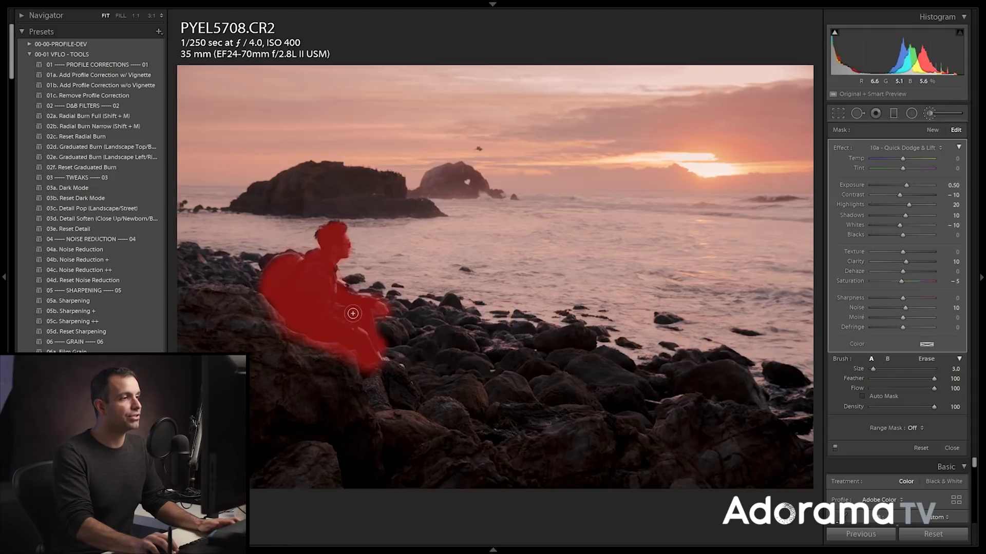
key(bracketright)
key(bracketright)
key(bracketright)
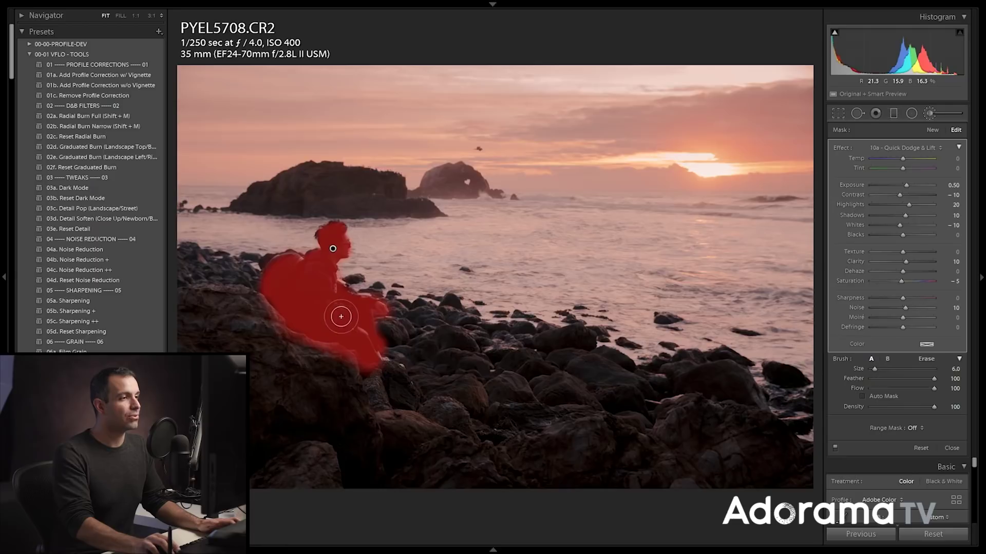
key(bracketleft)
key(bracketleft)
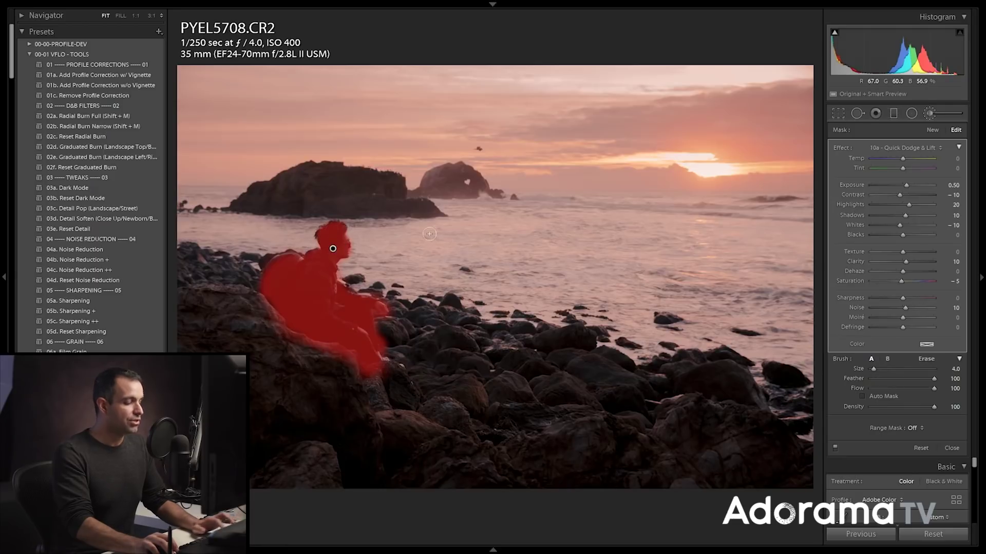
key(o)
Step: Scale up the dodge effect on the man to an exposure of 0.98, contrast -19 and highlights 40
key(alt)
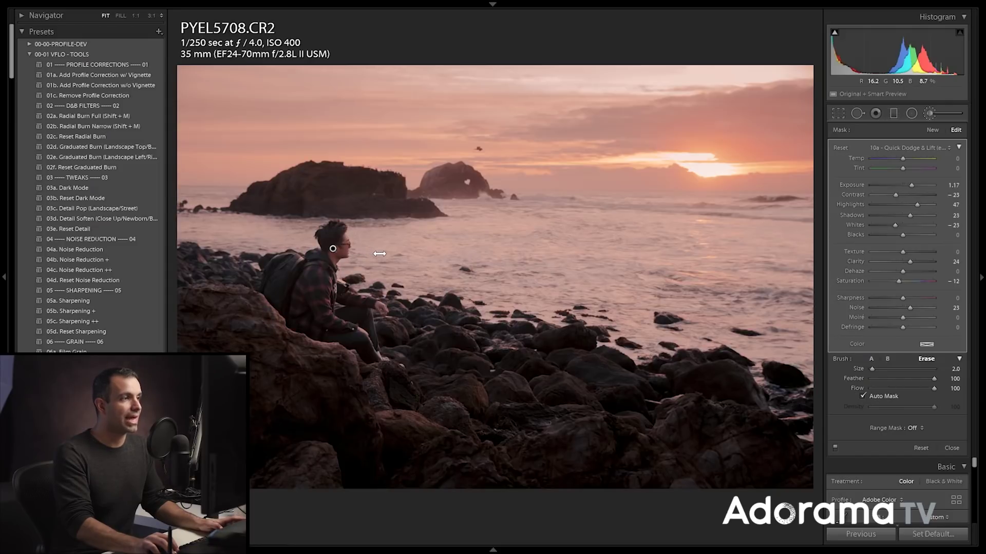
drag(379, 254, 380, 254)
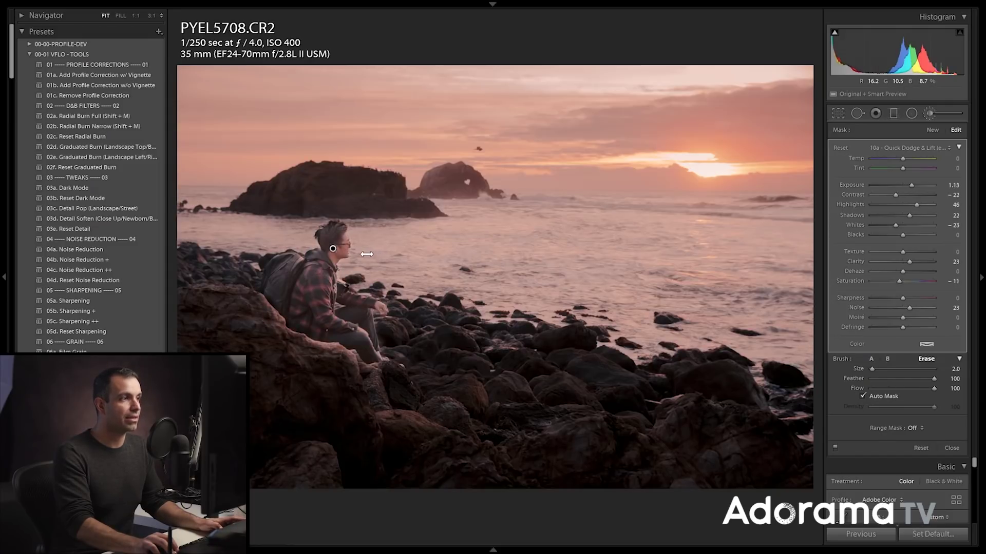
drag(317, 261, 366, 263)
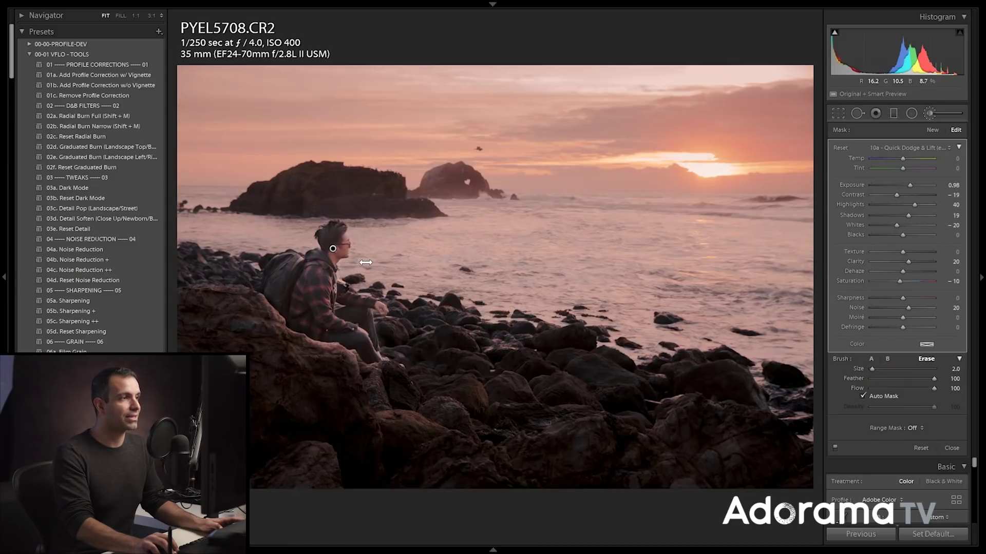
key(alt)
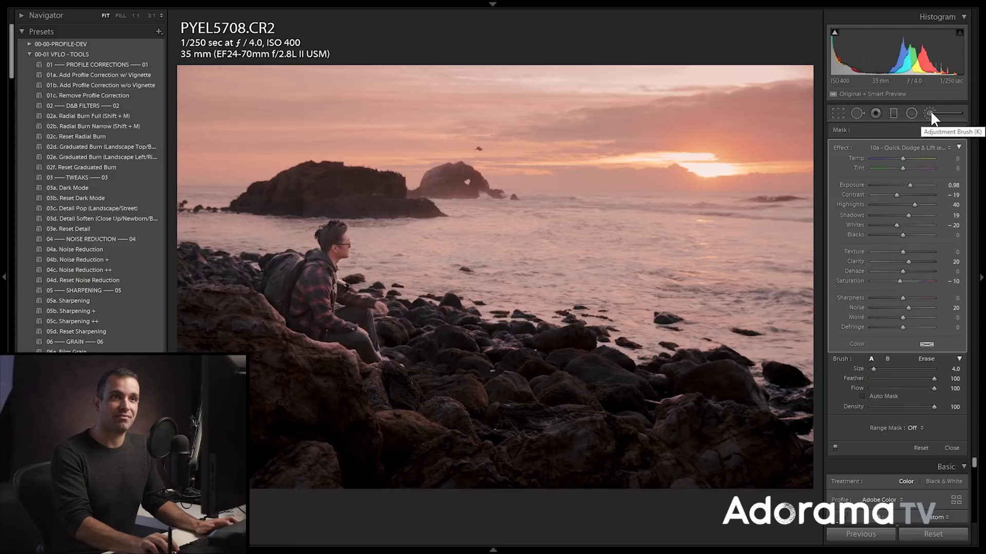
Step: Restrict the man's dodge mask with a Luminance range mask, range 16/93 and smoothness 65
click(924, 429)
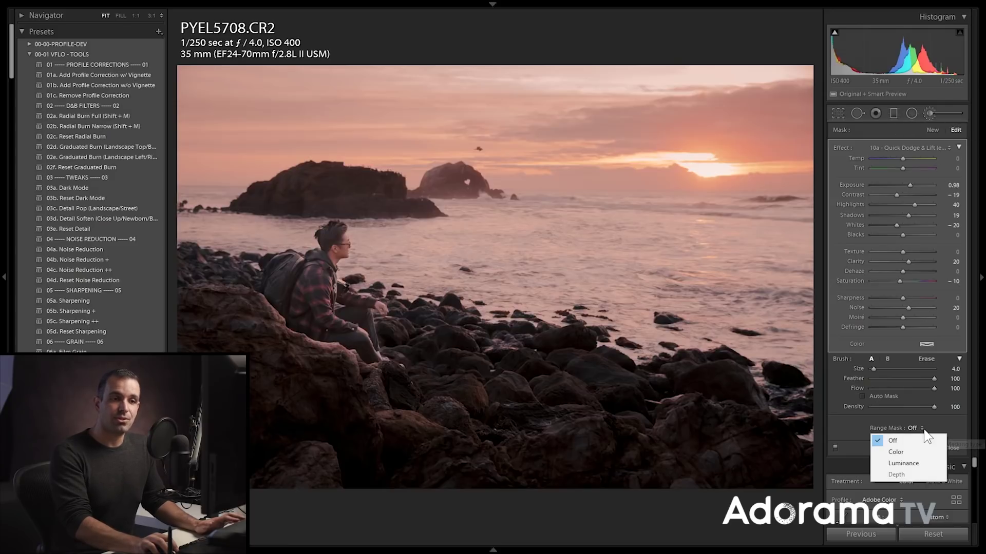
click(908, 463)
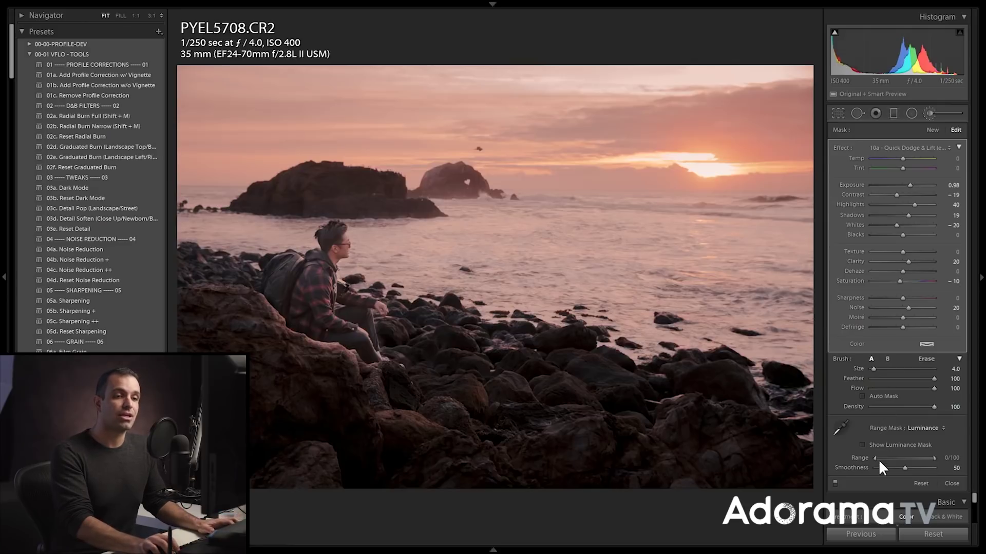
drag(873, 458, 876, 460)
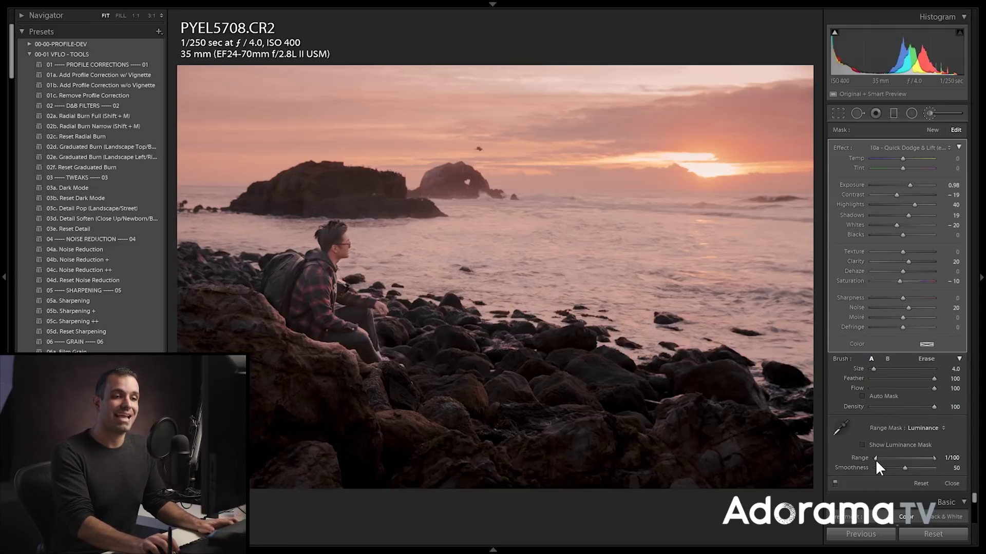
mouse_move(880, 463)
mouse_down()
mouse_move(870, 467)
mouse_move(878, 471)
mouse_move(867, 460)
mouse_move(877, 465)
mouse_up()
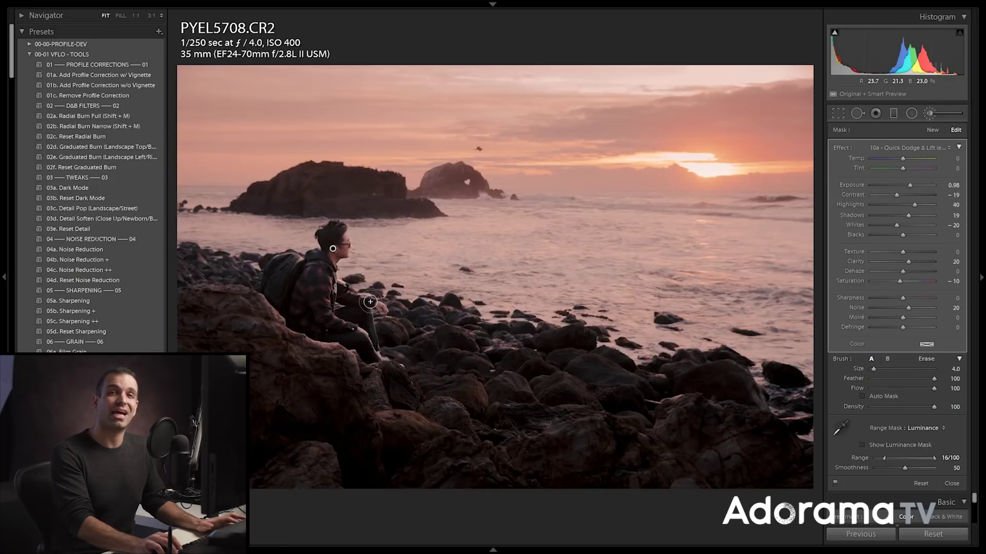
drag(935, 458, 928, 460)
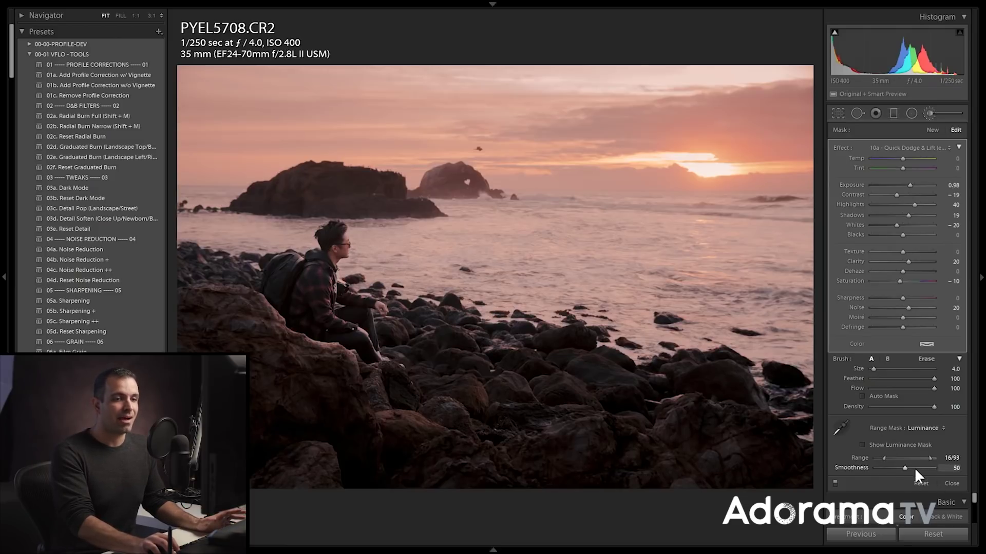
click(916, 468)
drag(868, 461, 914, 466)
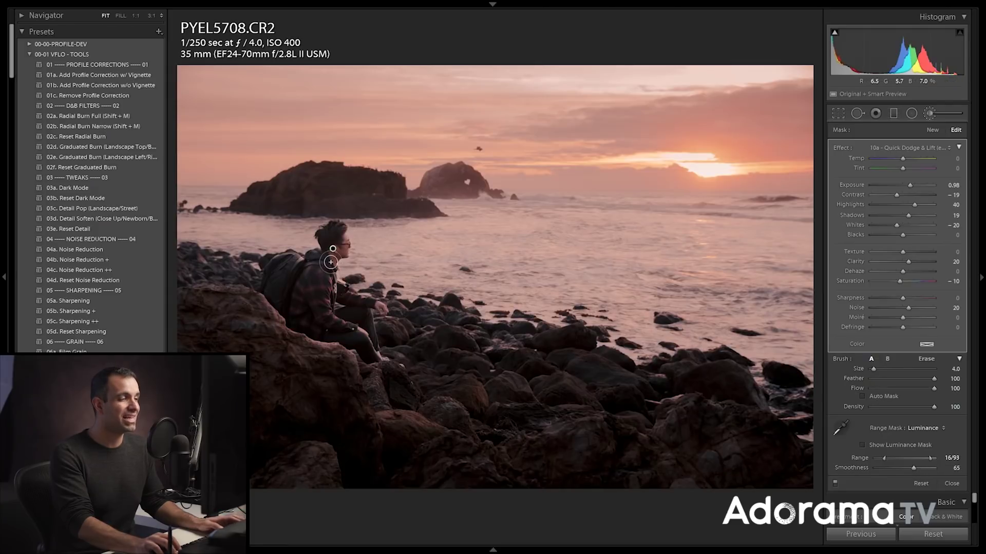
Step: Scale the man's dodge effect to an exposure of 0.74, check the mask overlay and close the brush
key(alt)
key(o)
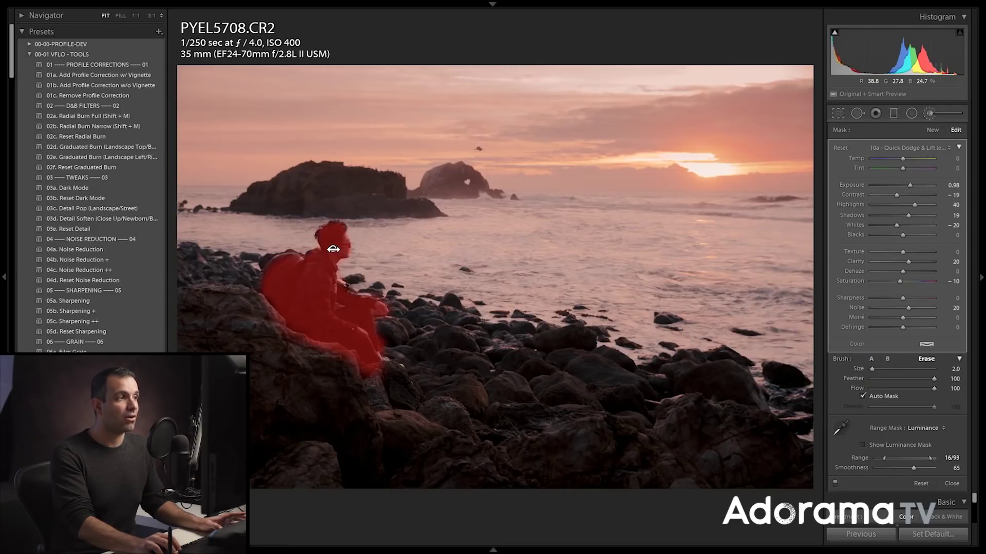
key(o)
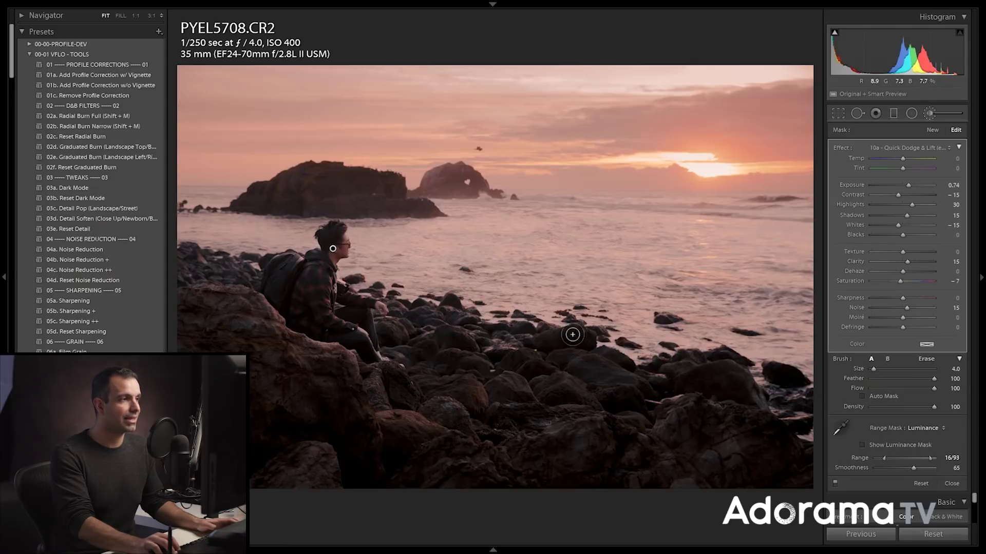
click(928, 110)
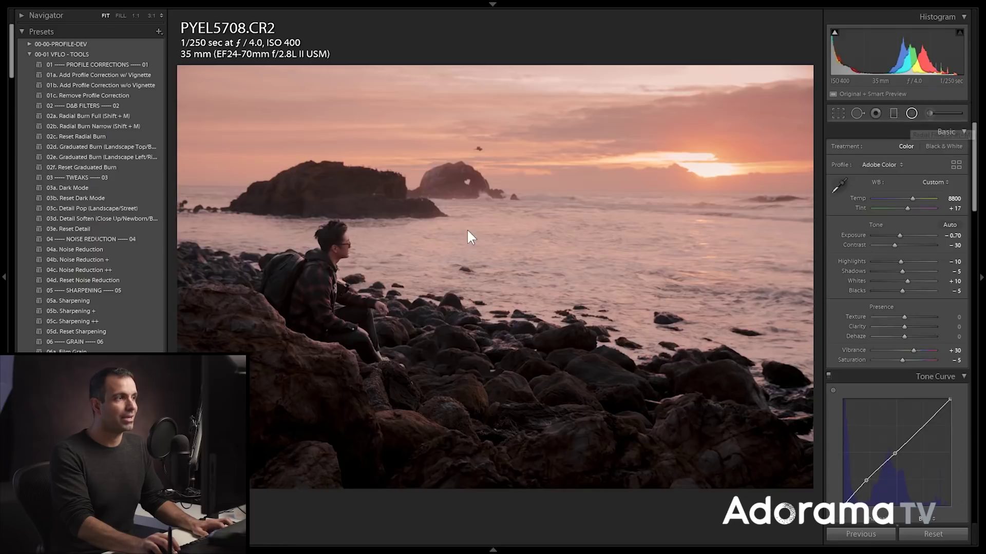
Step: Draw a large radial filter centred on the man with the 00c - Burn (Exposure -0.5) effect and lower its exposure to -0.96
key(shift+m)
click(873, 148)
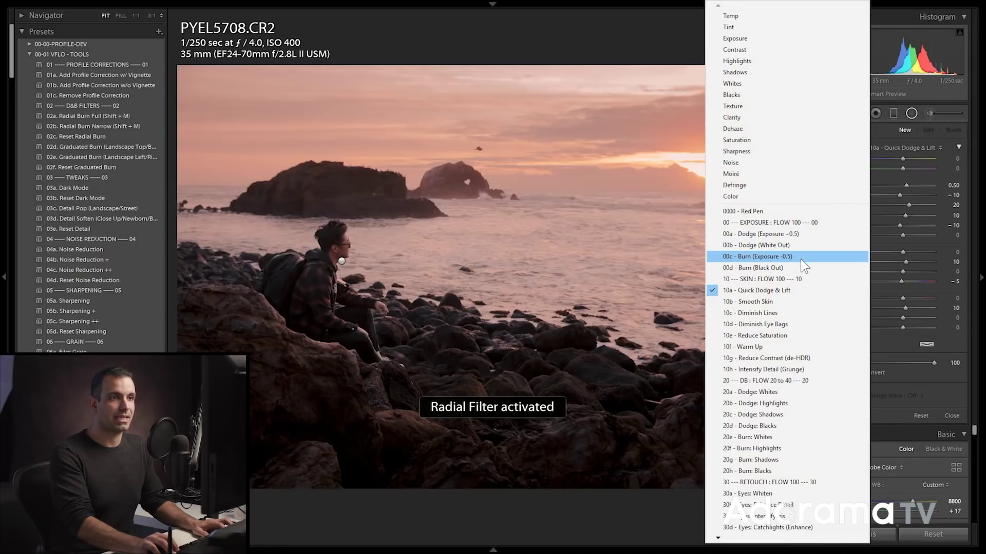
click(802, 256)
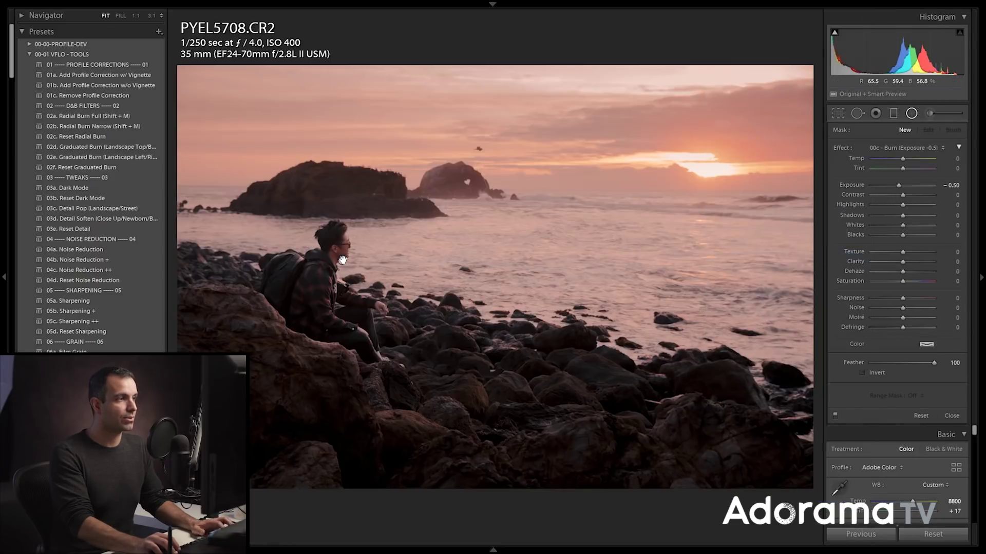
drag(342, 259, 598, 129)
key(Down)
key(Down)
key(Down)
key(Down)
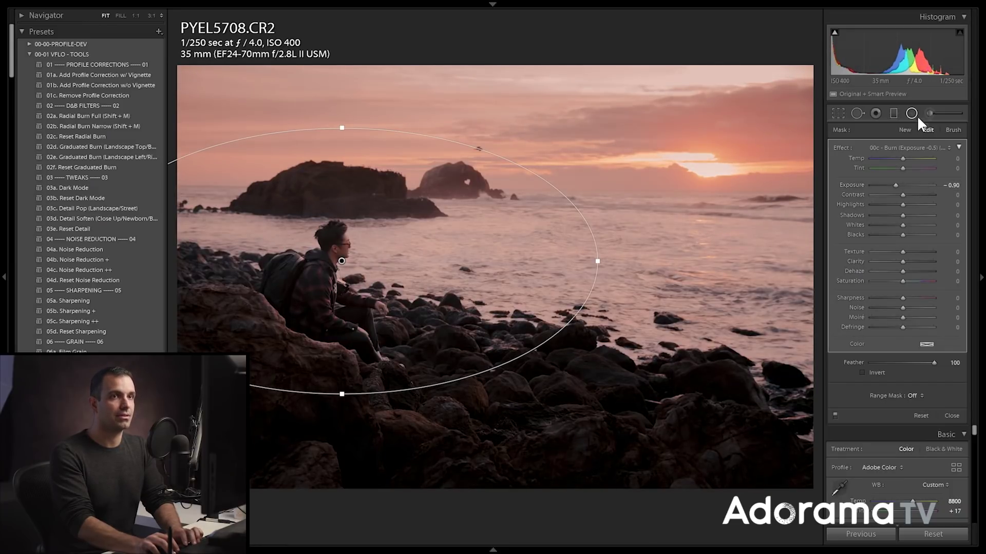
Step: Add a graduated burn filter down from the top of the sky to the horizon, with an exposure of -1.16, and close the tool
key(shift+m)
key(m)
drag(493, 50, 493, 232)
drag(880, 187, 892, 184)
drag(491, 140, 509, 112)
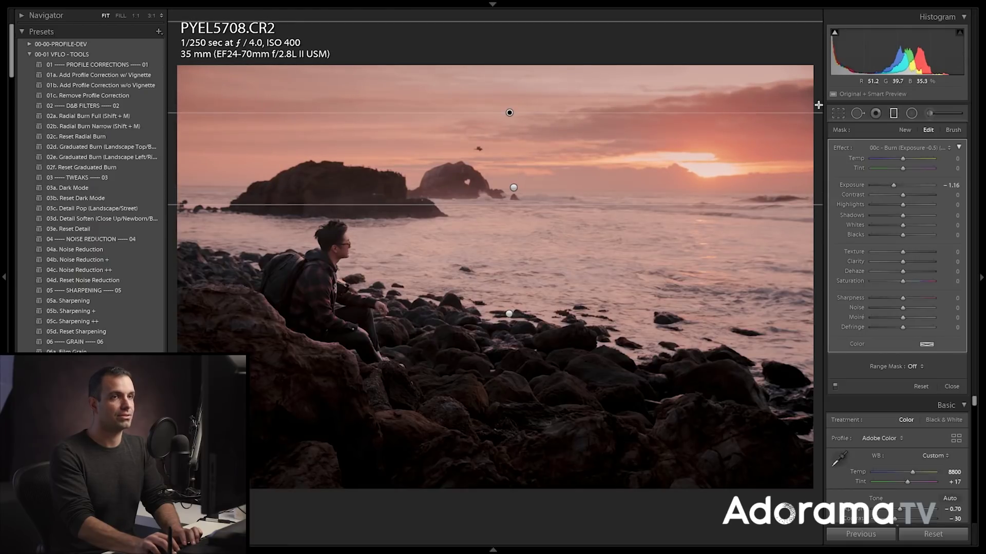
click(895, 114)
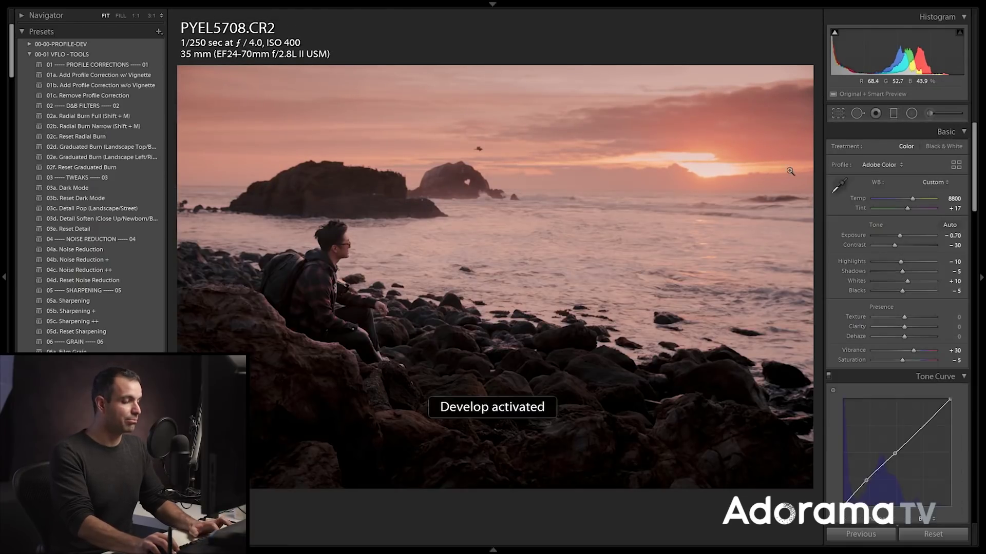
Step: Turn on the highlight and shadow clipping alert and raise the global Blacks to 0 to recover the clipped rocks
key(j)
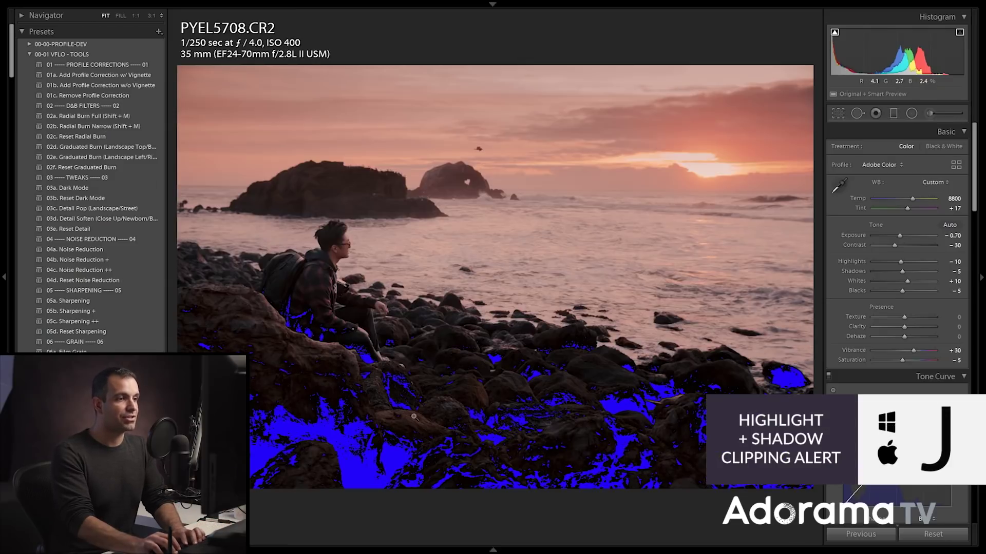
key(j)
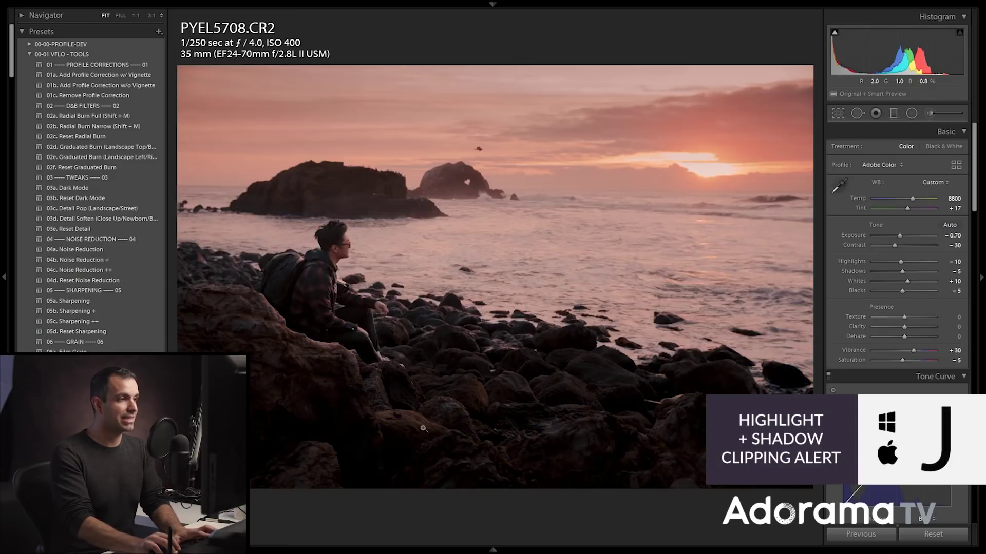
key(j)
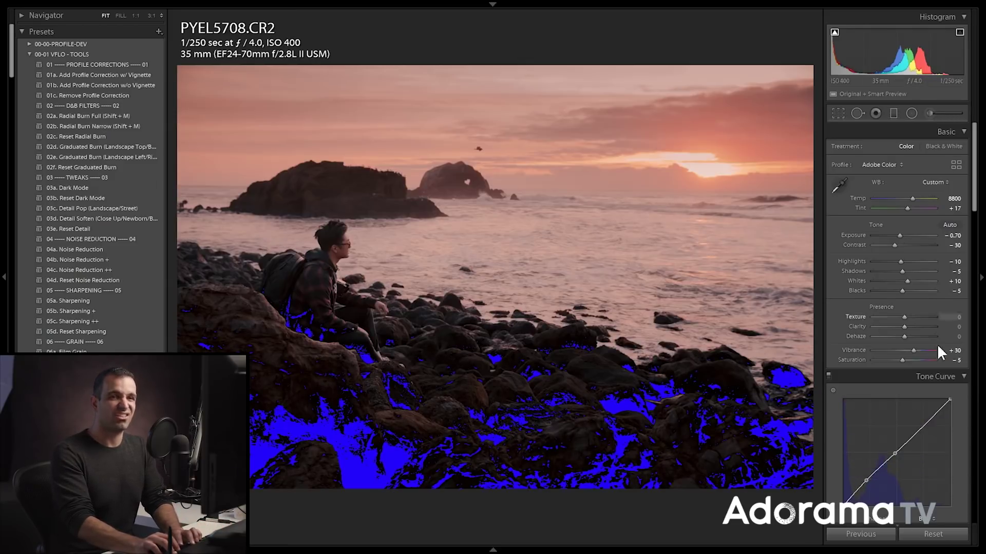
scroll(952, 364, down, 2)
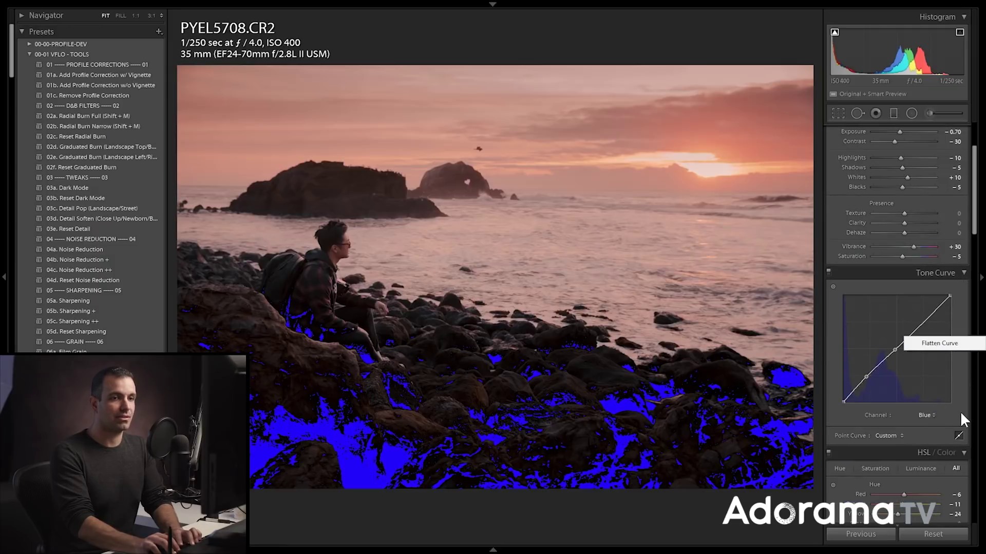
click(958, 435)
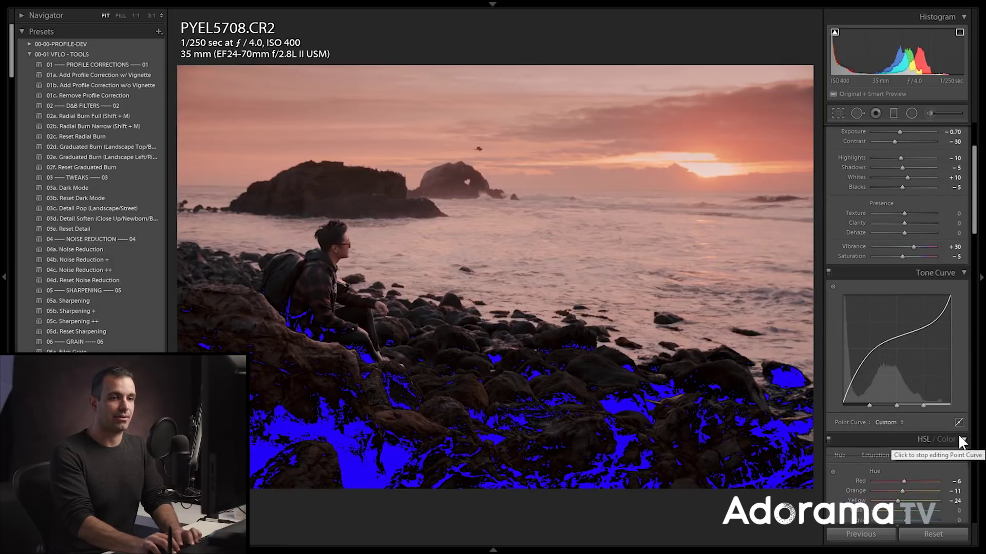
key(Up)
key(Up)
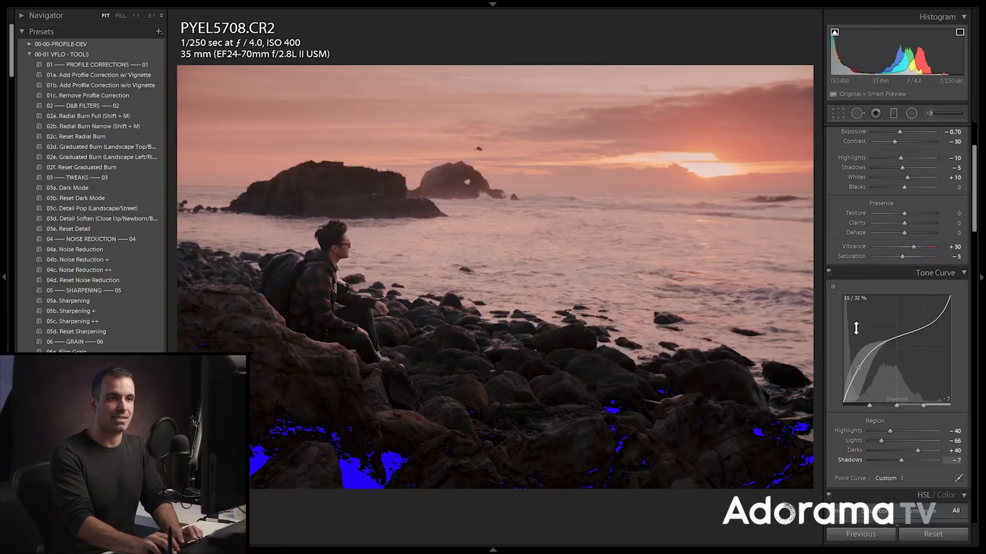
Step: Fade the RGB point curve by slightly lifting its black point and slightly lowering its white point
click(958, 478)
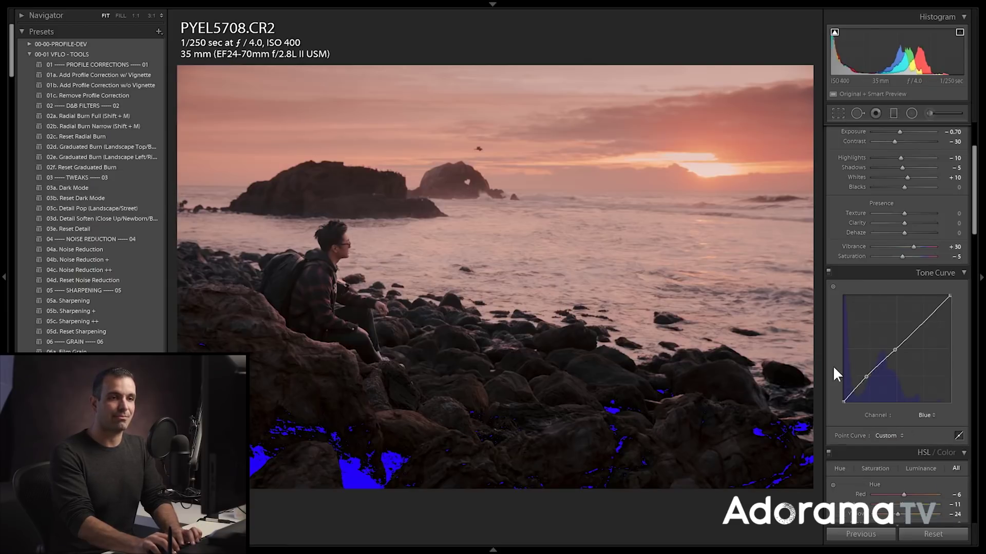
click(924, 415)
click(916, 428)
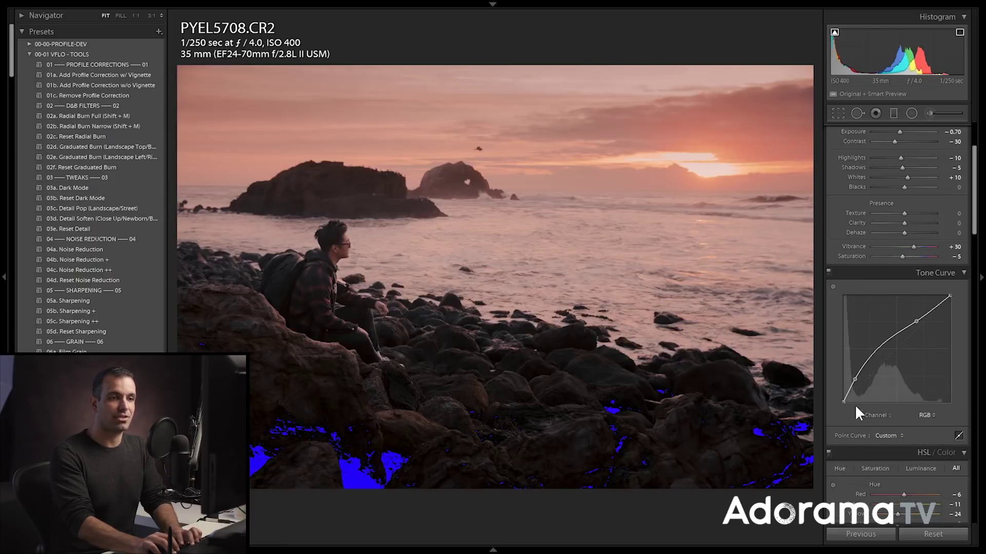
key(shift)
key(shift)
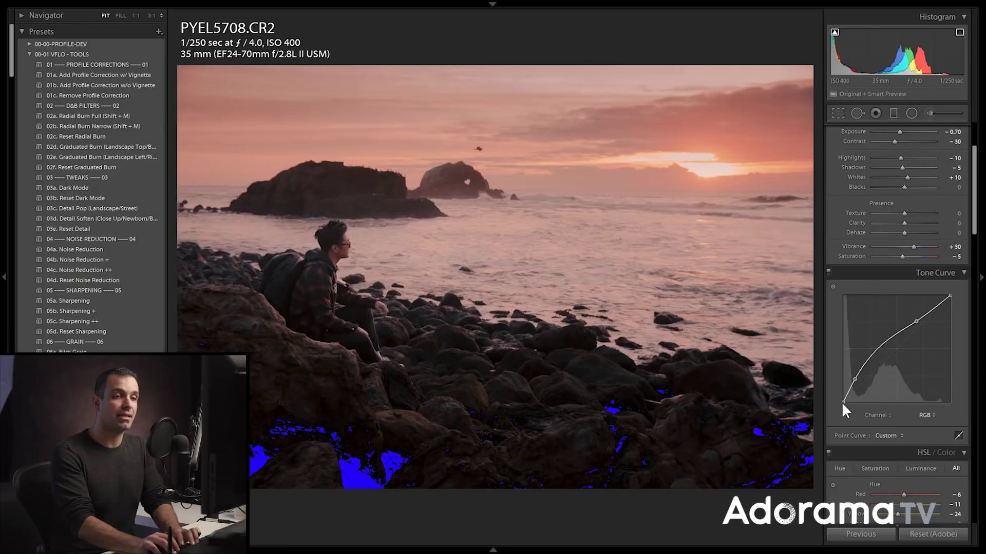
drag(843, 402, 841, 402)
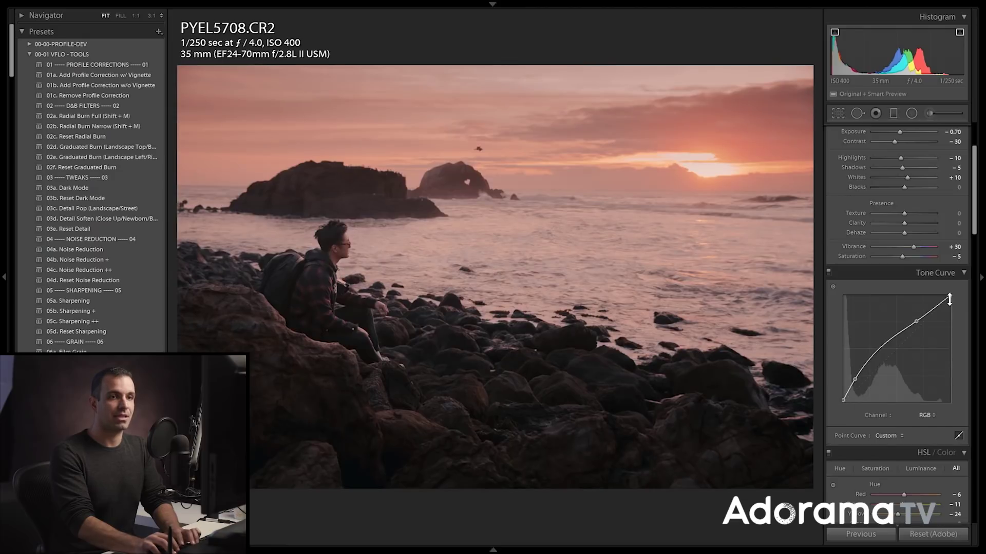
drag(950, 295, 951, 300)
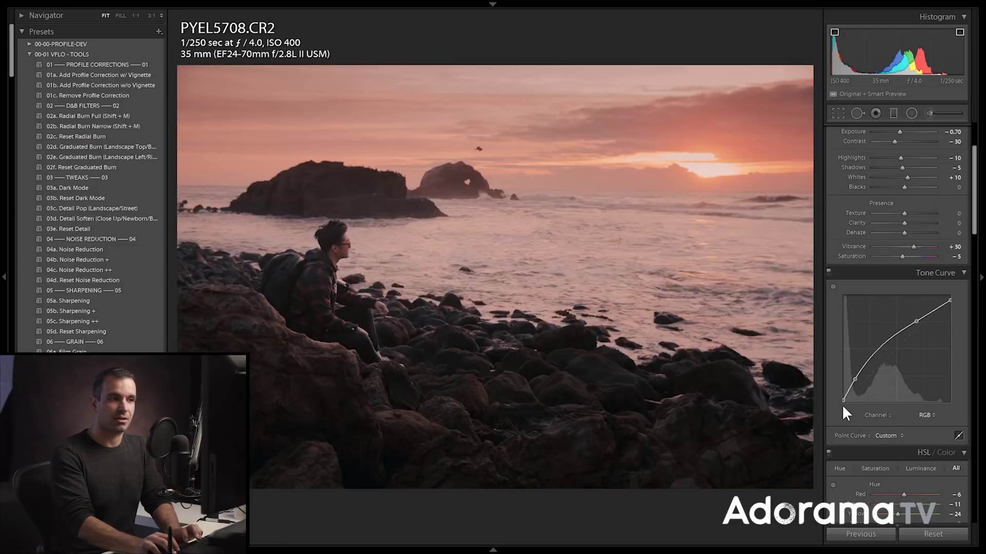
Step: Raise the global Contrast of the photo to -20
scroll(885, 186, up, 3)
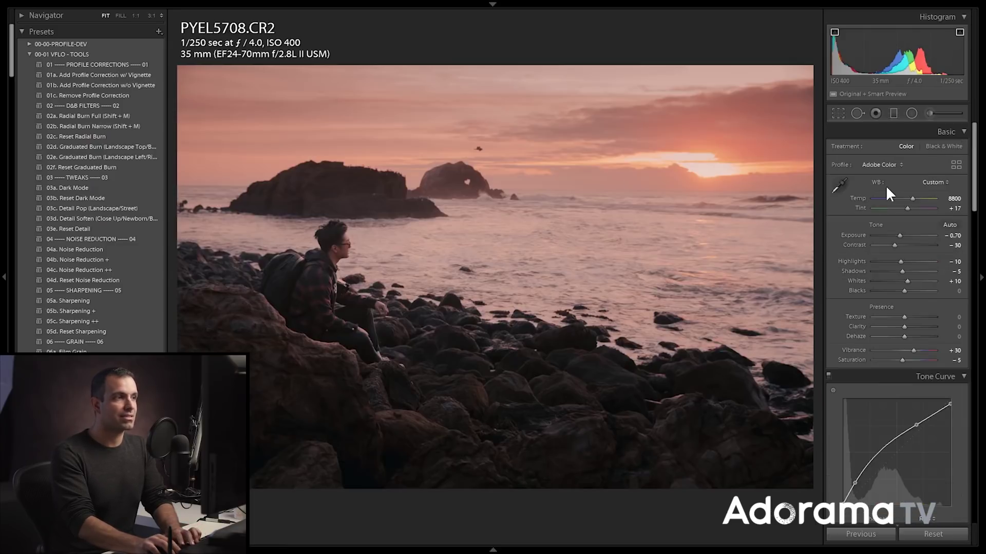
drag(895, 245, 904, 246)
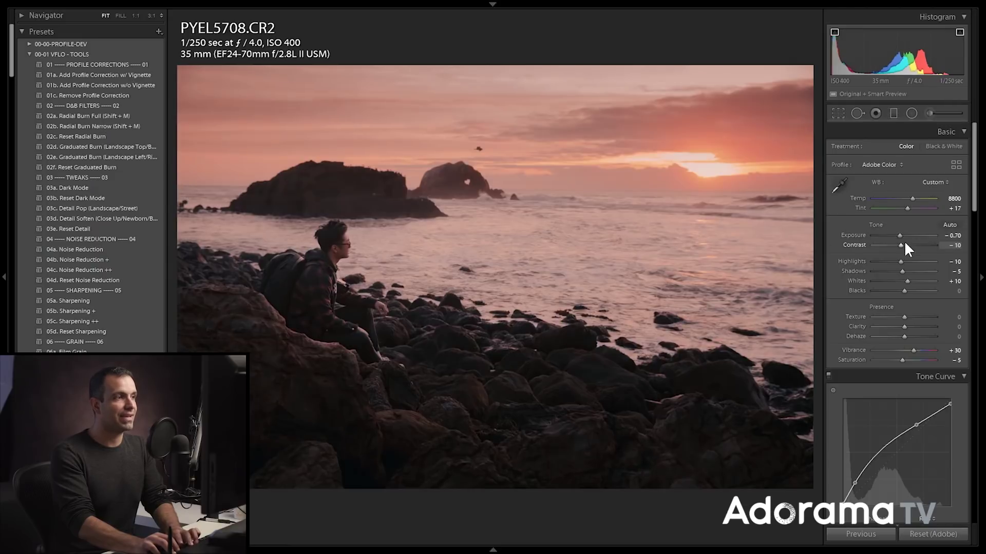
drag(903, 246, 906, 246)
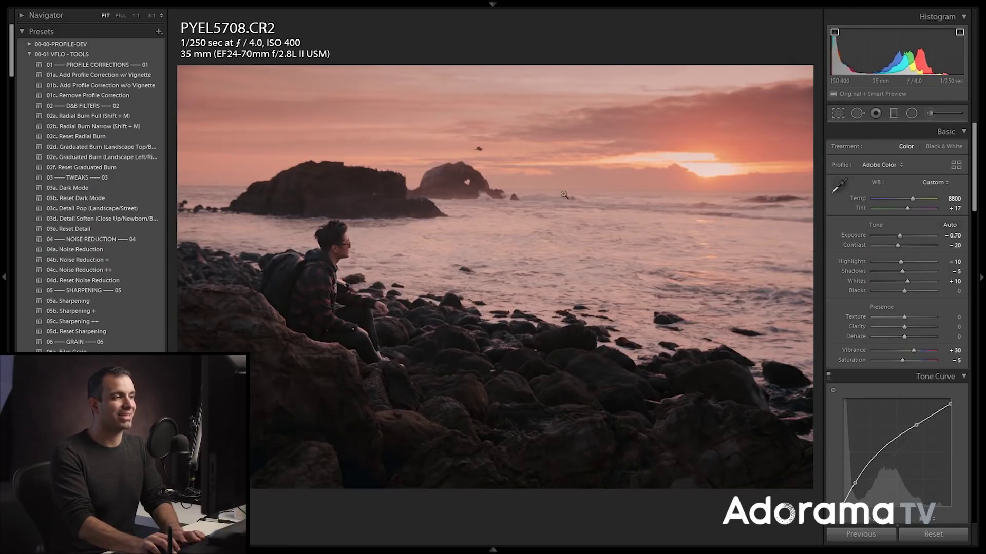